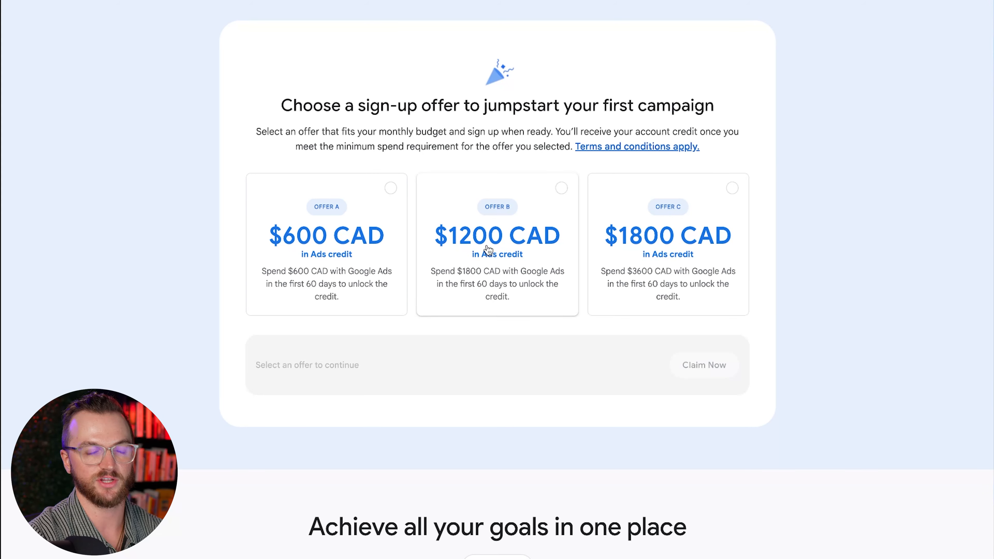
Claim Offer B for $1200 CAD in ad credit and start a new Google Ads account
click(468, 260)
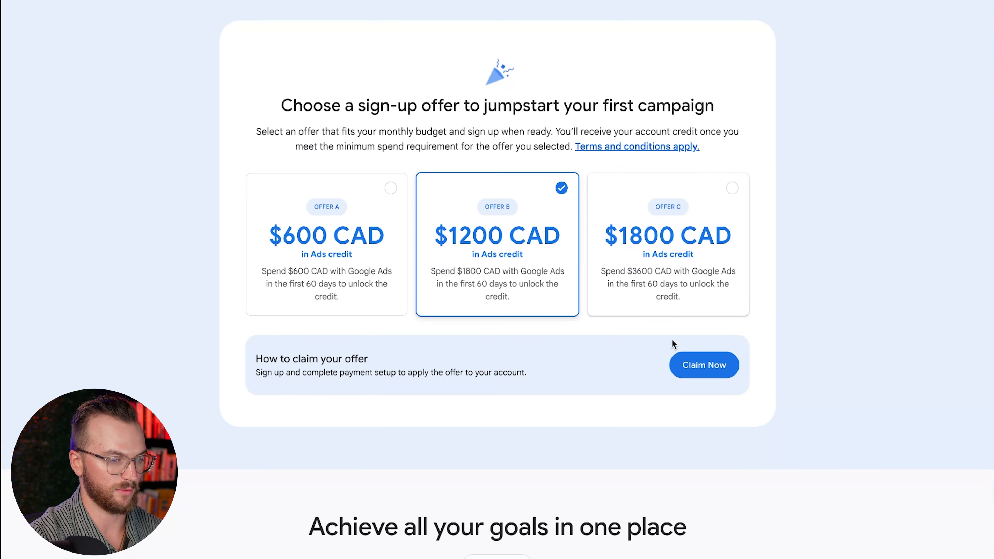
click(696, 371)
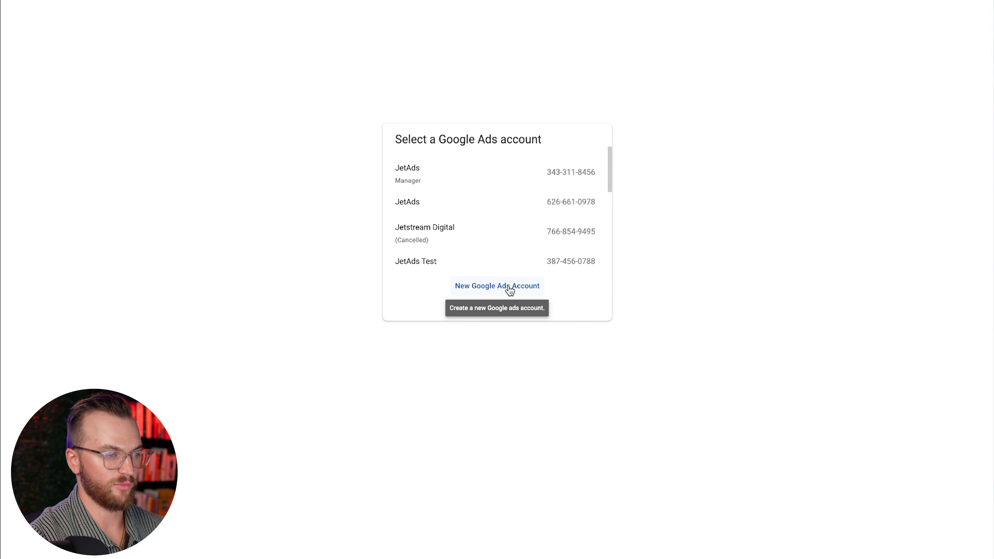
click(497, 286)
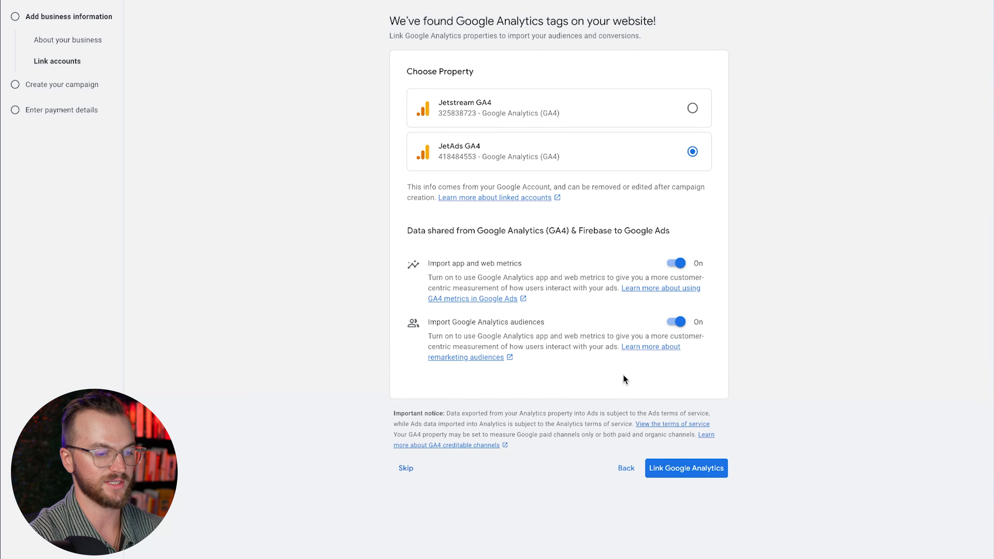
Link the JetAds GA4 property with metrics and audience import on, and open its Google Analytics connection in Data manager
click(691, 476)
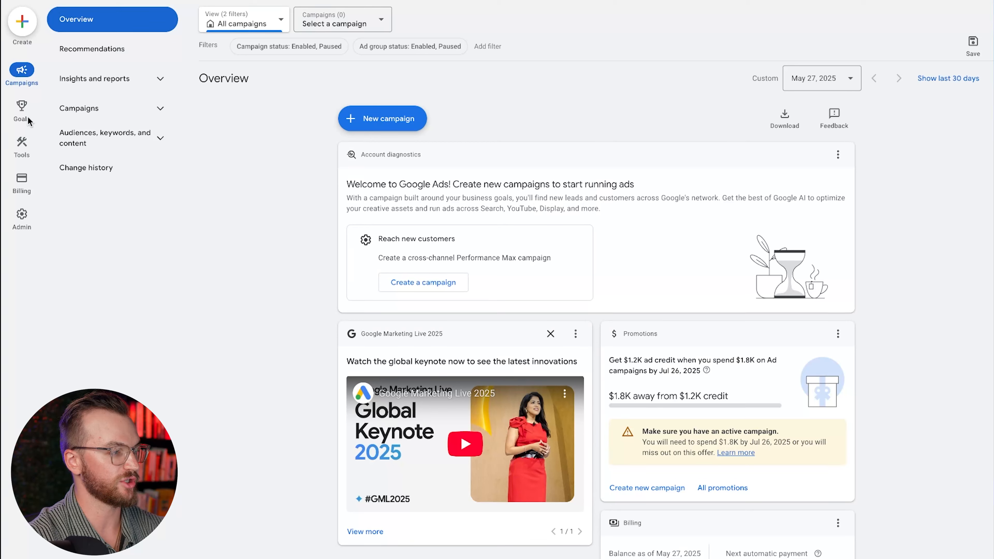
mouse_move(21, 145)
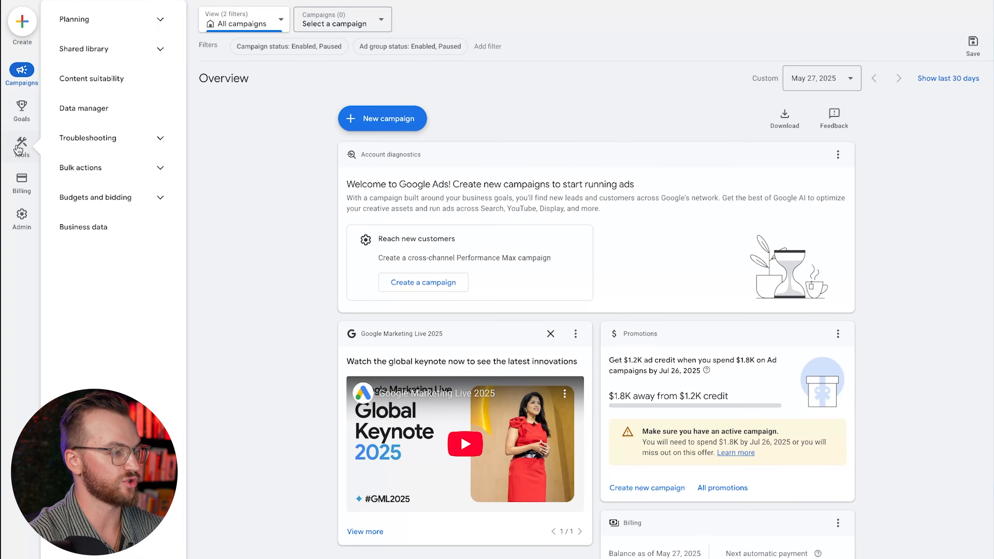
click(120, 113)
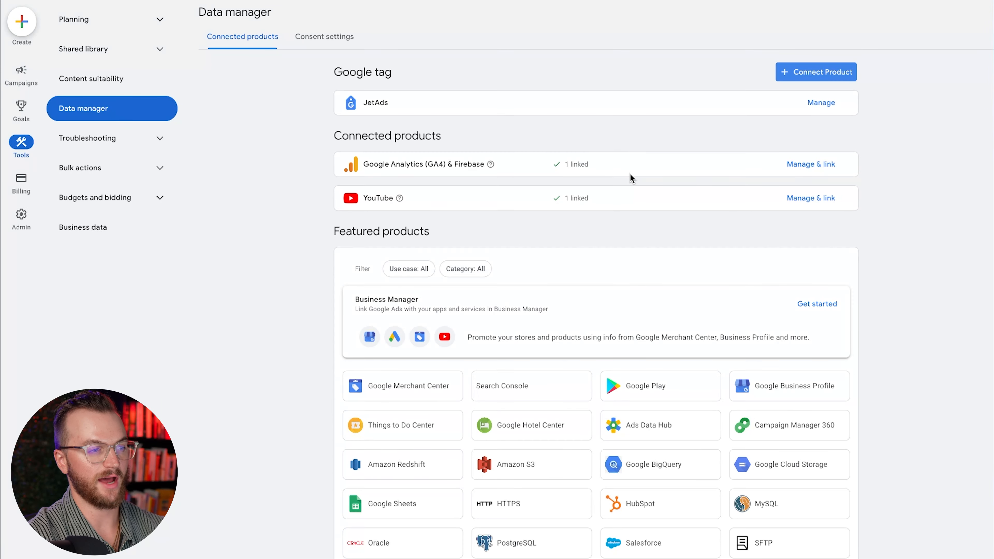
click(811, 164)
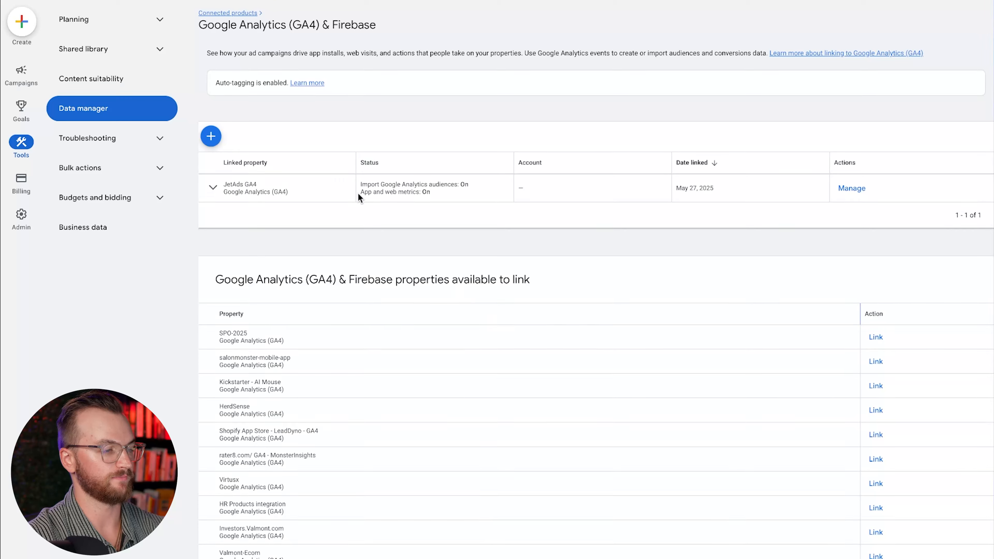
Set the YouTube channel subscriptions conversion to a secondary action not used for bidding optimization and return to the conversion summary
mouse_move(23, 113)
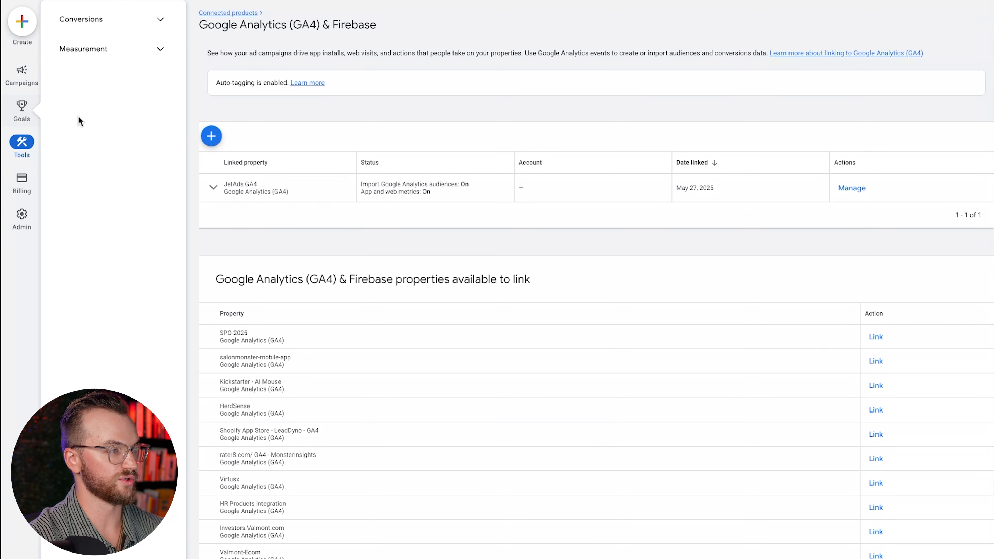
click(142, 19)
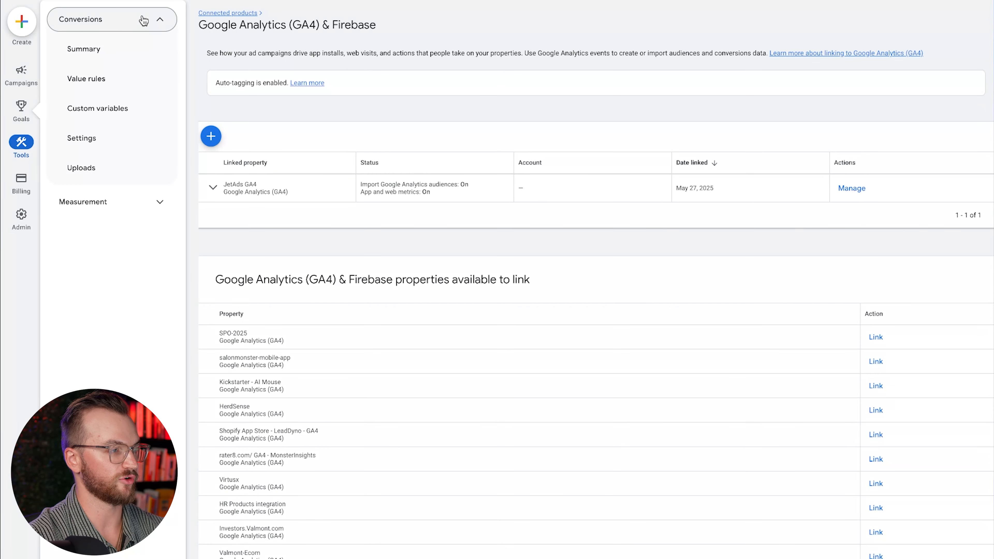
click(89, 55)
click(580, 103)
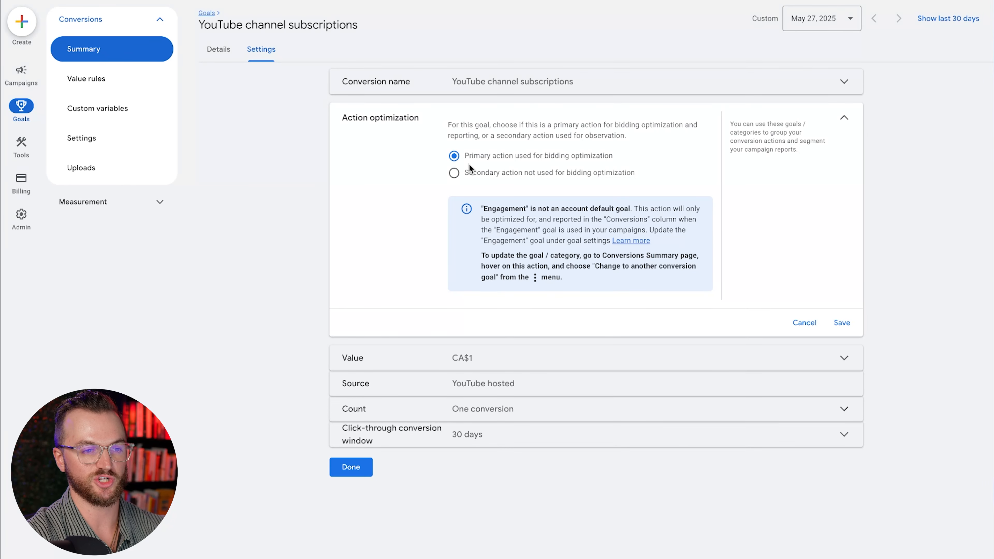
click(469, 172)
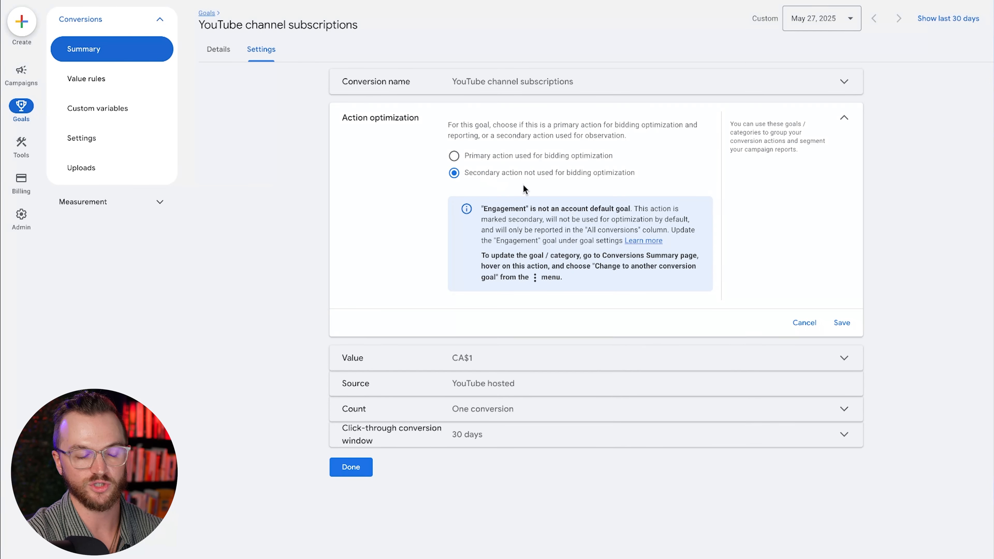
click(836, 322)
click(351, 242)
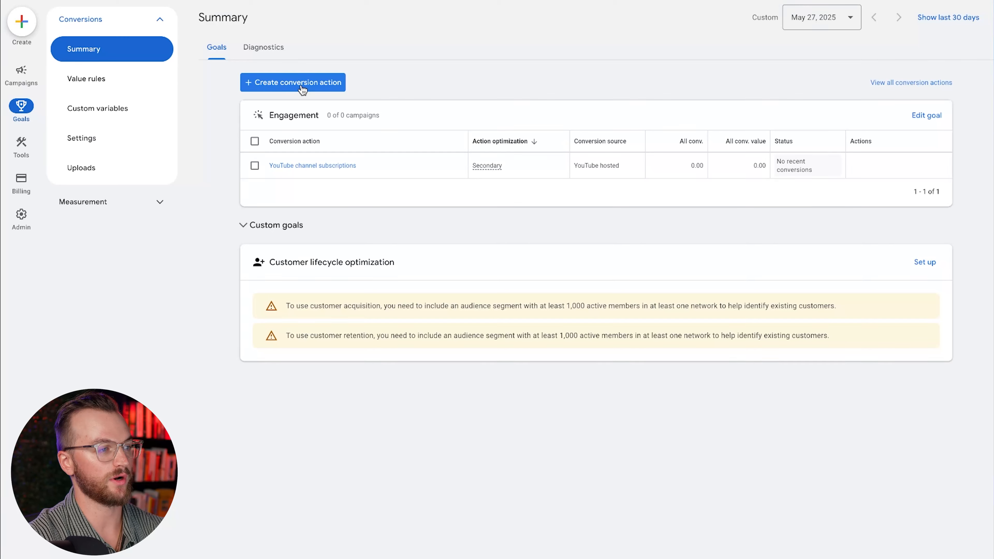
Start a conversion action that imports web events from Google Analytics 4 properties and select the invitee_meeting_scheduled event
click(302, 84)
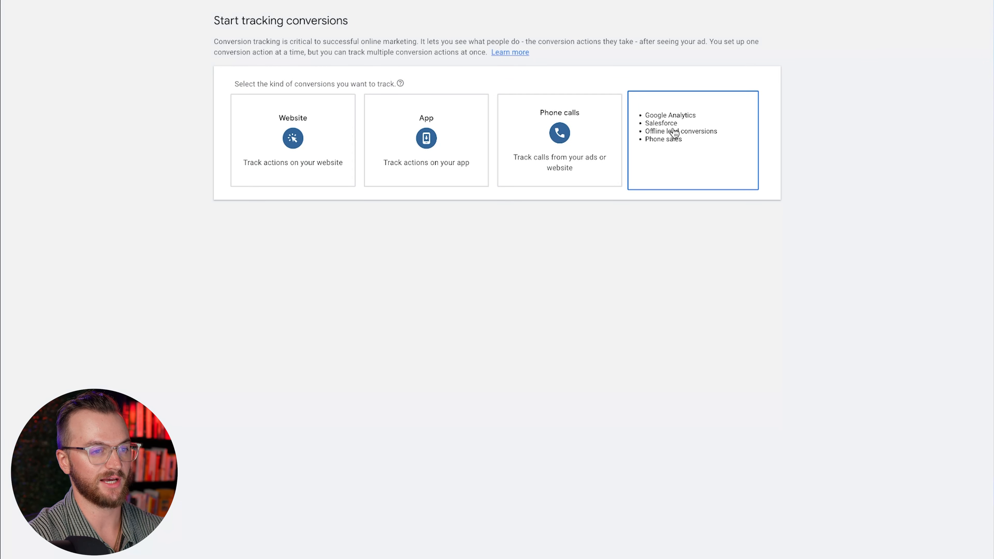
click(698, 125)
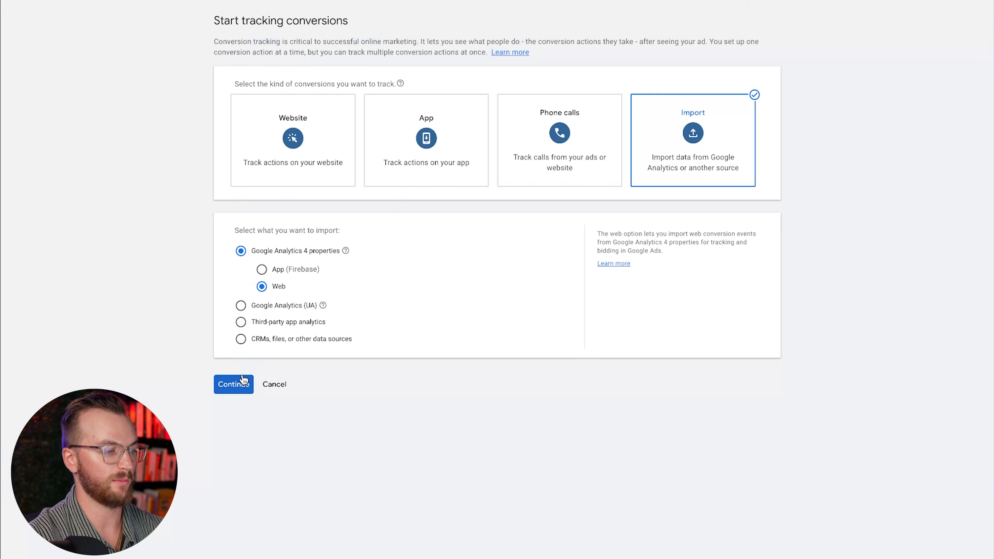
click(238, 382)
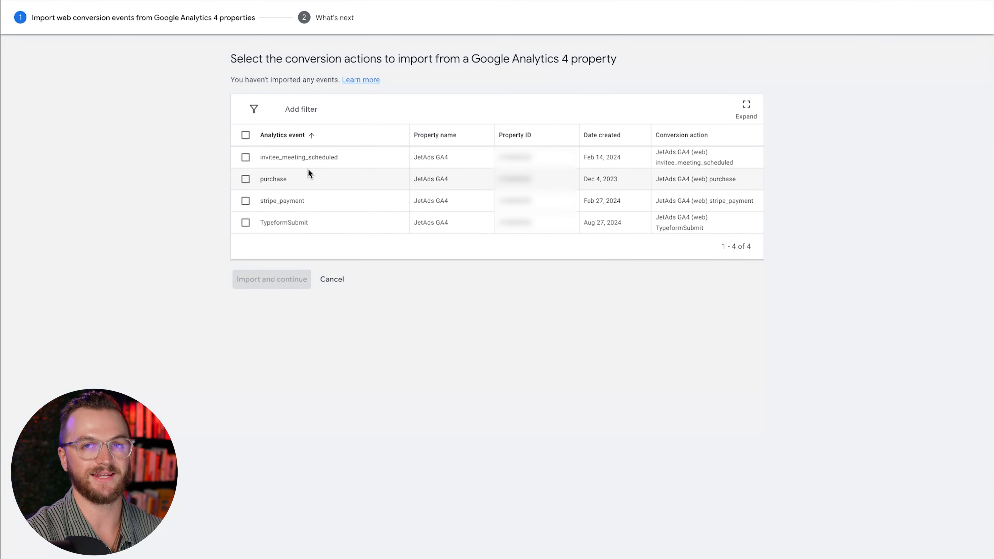
click(246, 158)
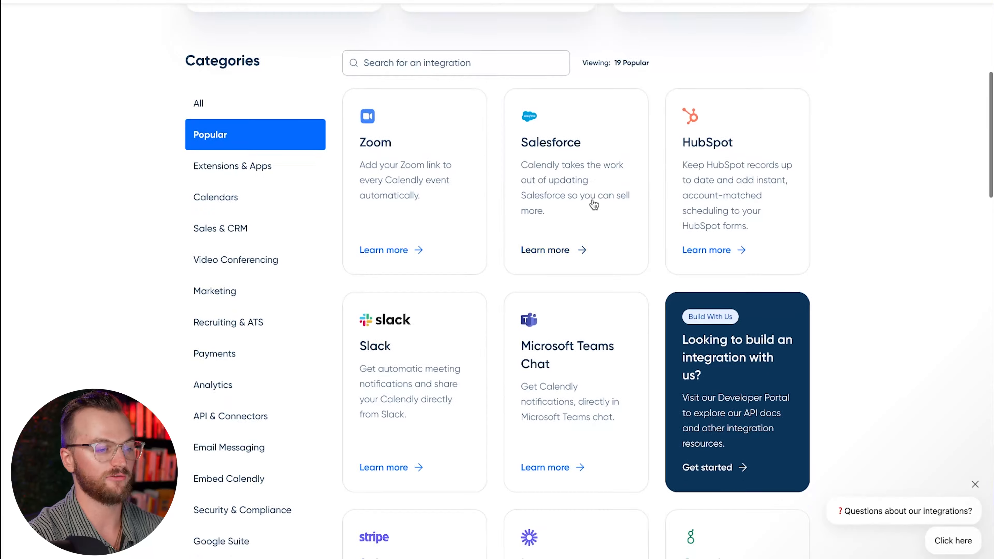
Switch to the Calendly integrations page and look through the popular integrations
scroll(590, 200, down, 15)
scroll(594, 204, down, 4)
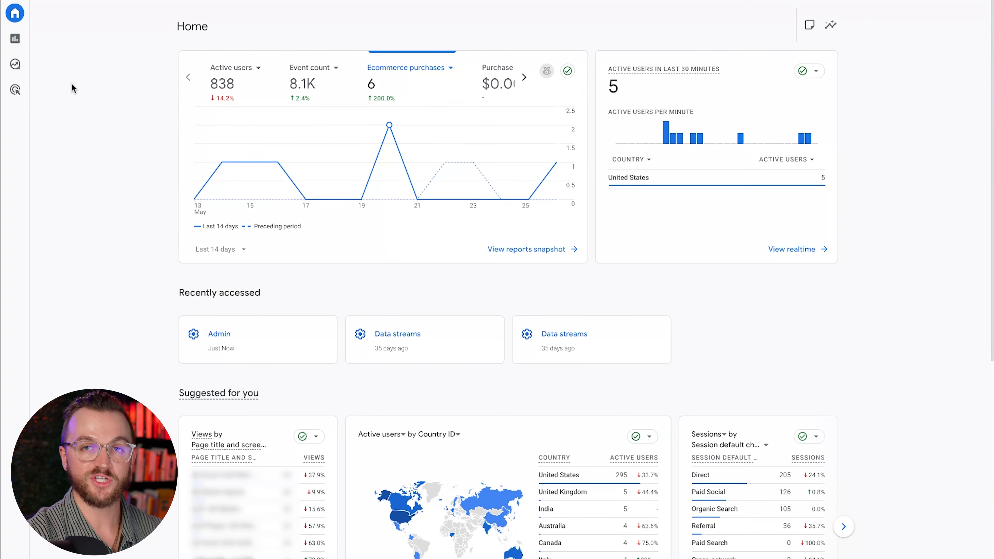
Switch to Google Analytics, open the property's Events settings, and examine the recent events and the key events
mouse_move(4, 393)
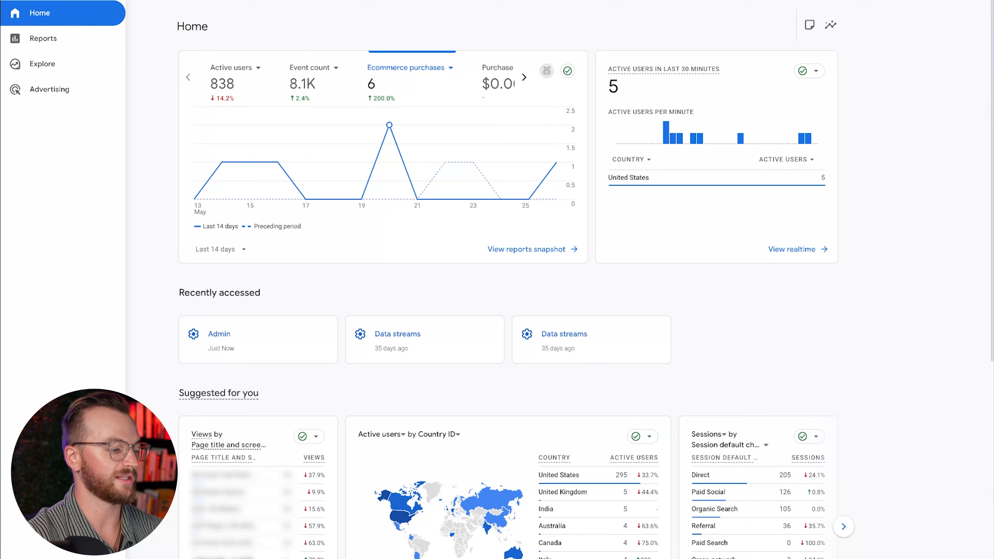
click(15, 548)
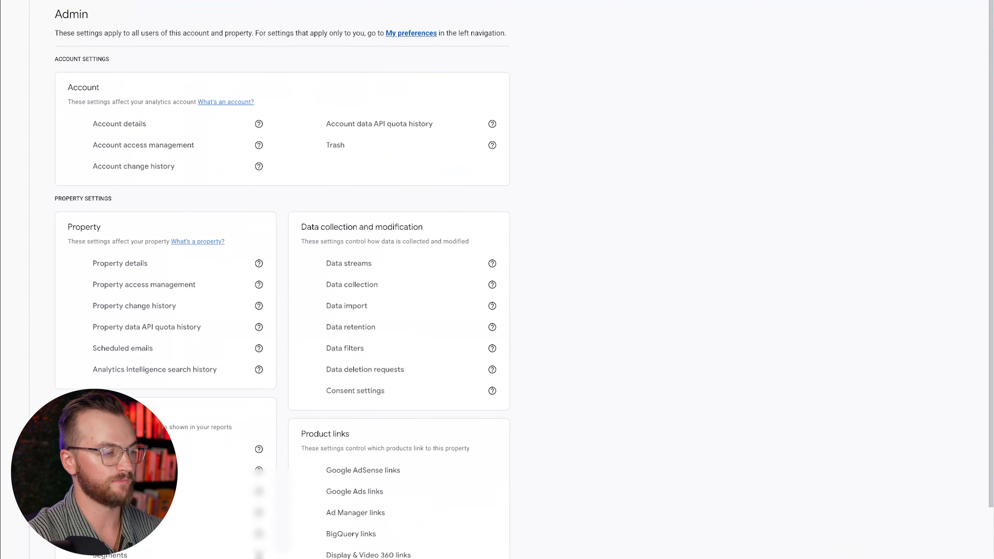
click(261, 450)
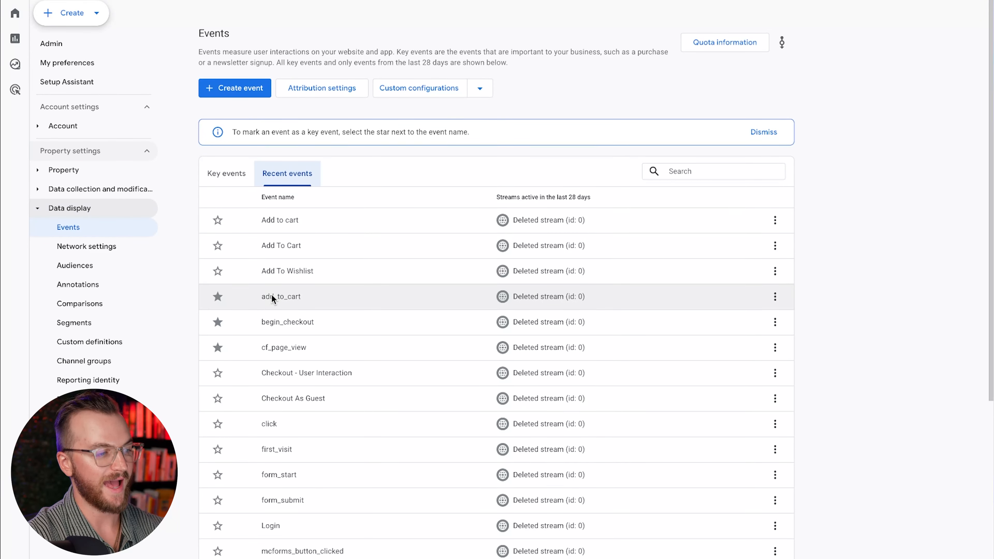
scroll(292, 318, down, 7)
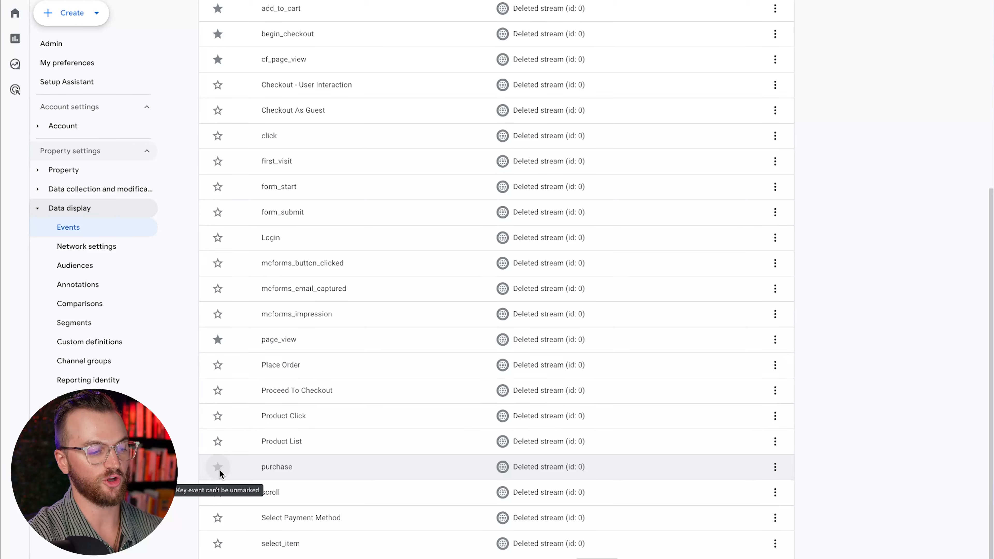
scroll(225, 325, up, 7)
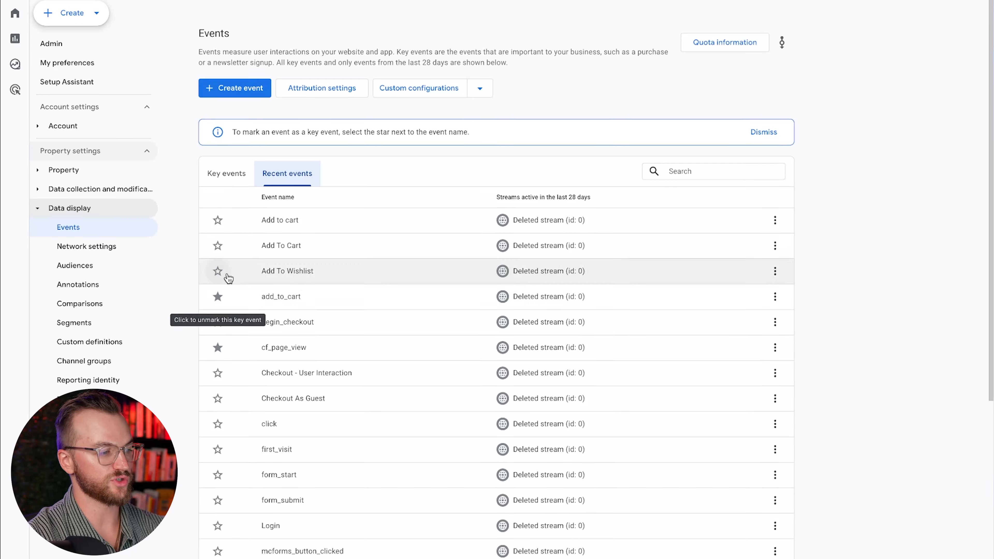
click(227, 174)
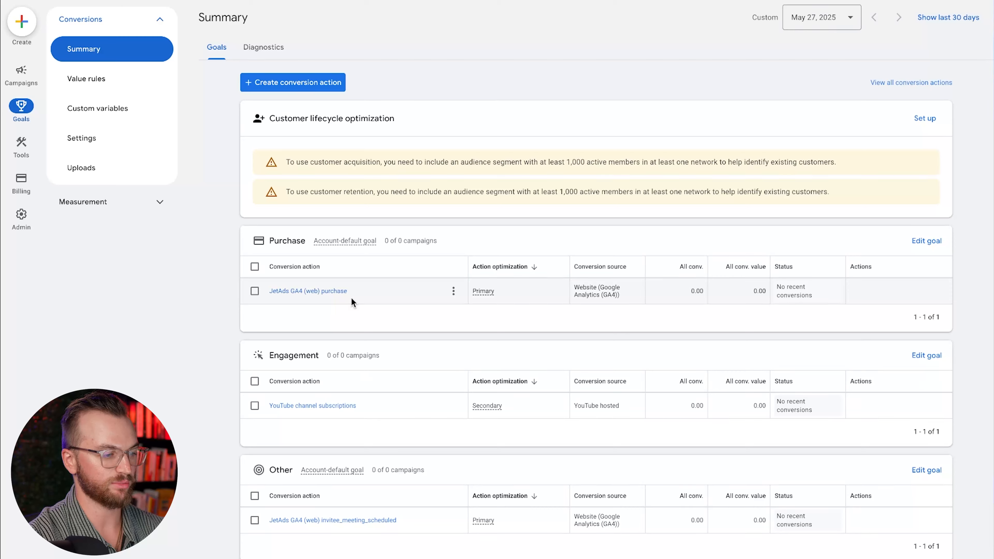
Start a new Google Ads campaign with the Sales objective and check its conversion goals
scroll(384, 429, down, 1)
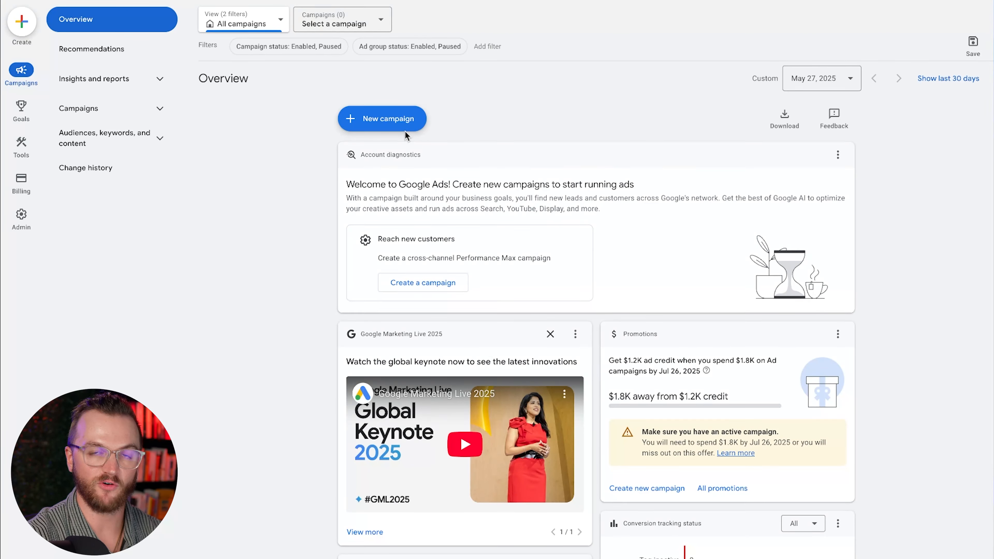
click(402, 131)
click(292, 166)
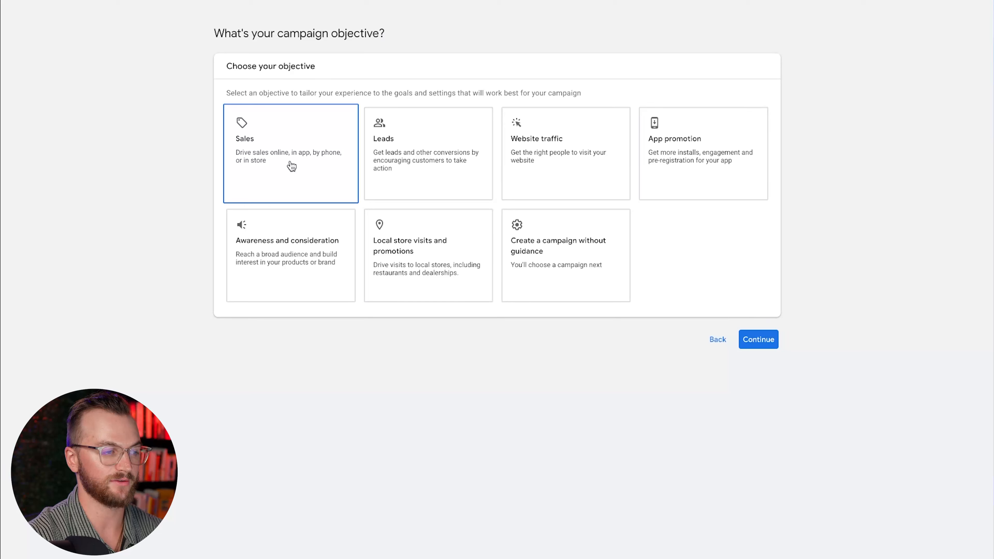
click(292, 167)
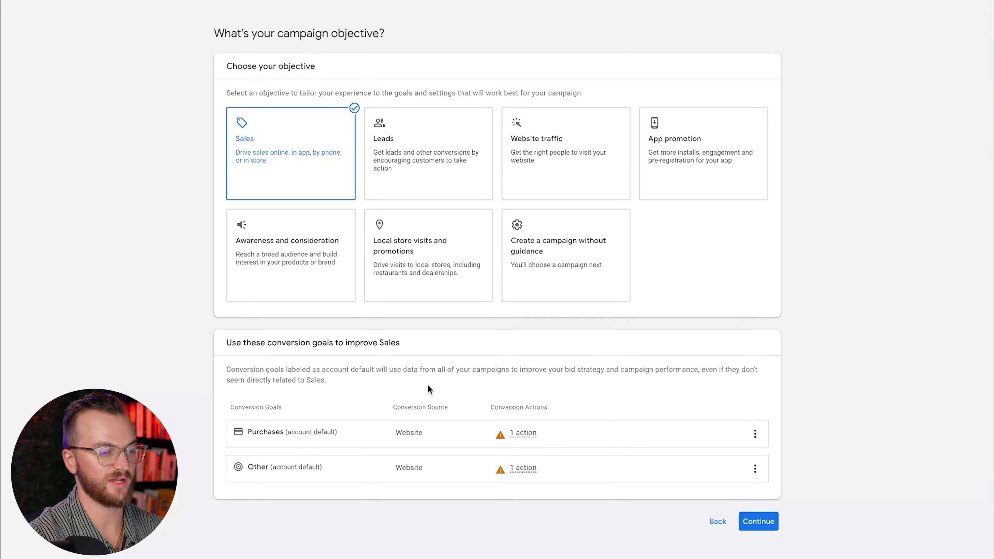
mouse_move(521, 432)
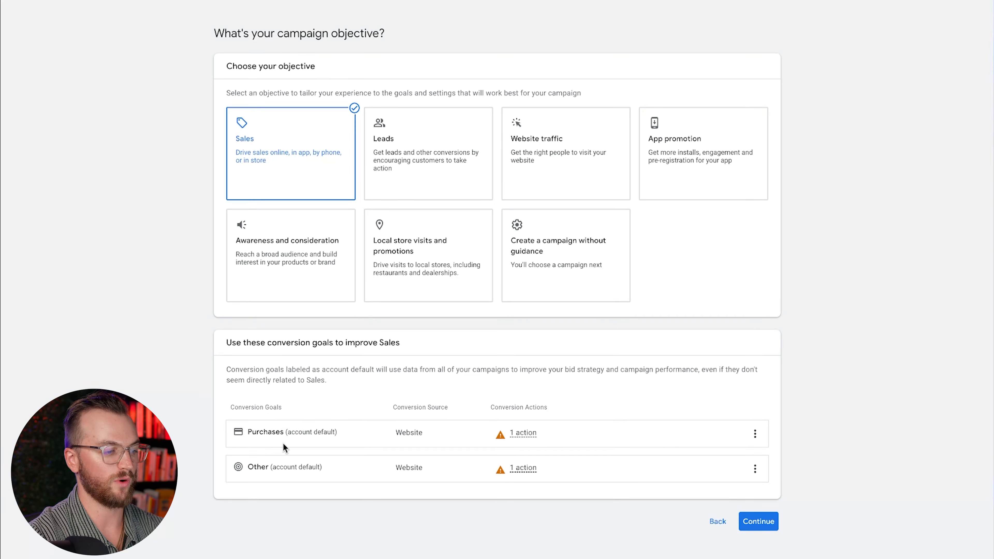
Look over the available campaign types, including Search, Video and Display
scroll(482, 434, down, 6)
click(427, 334)
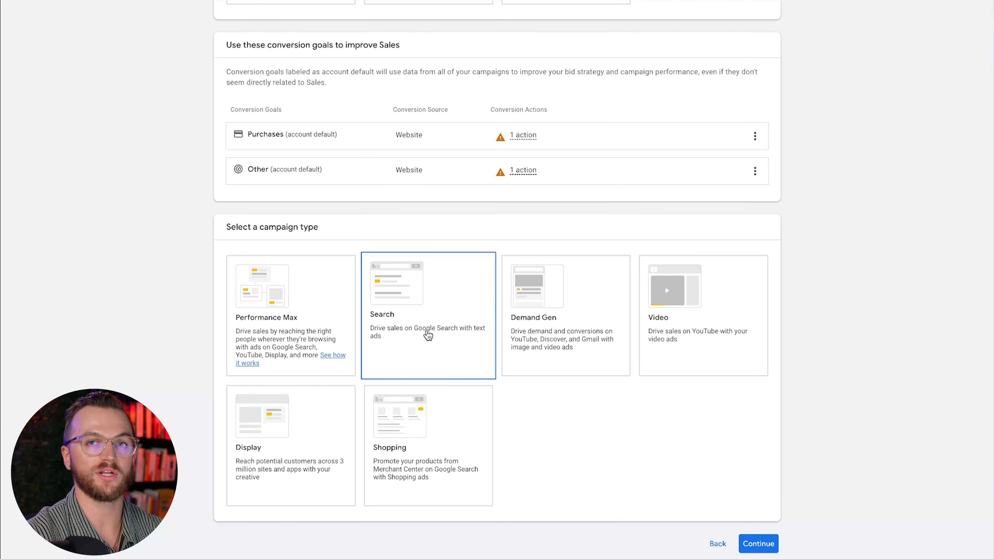
click(674, 342)
click(275, 430)
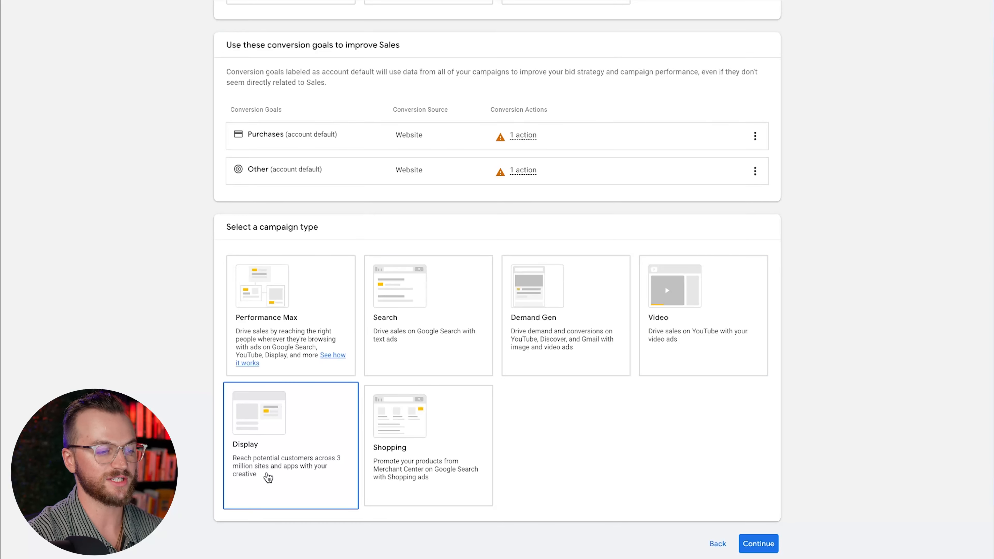
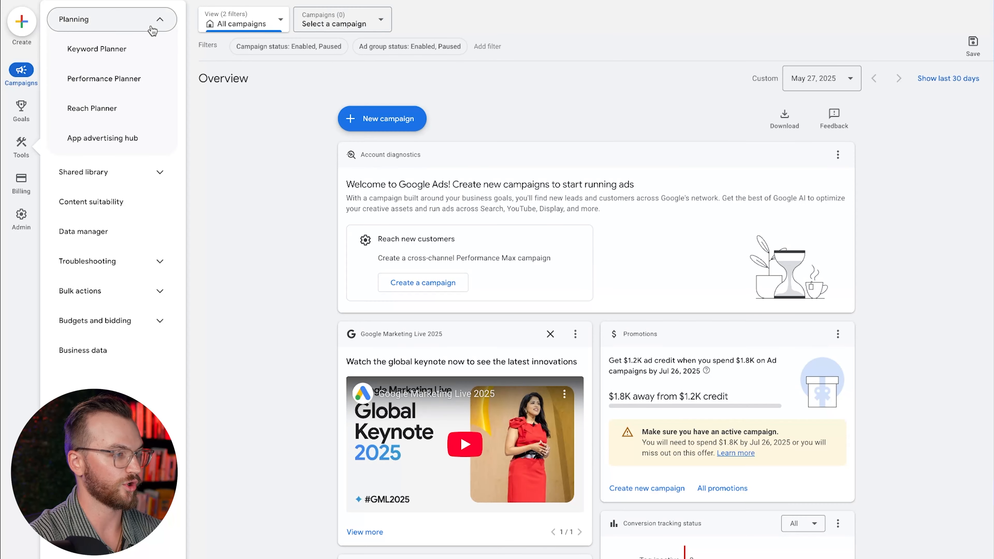
click(127, 58)
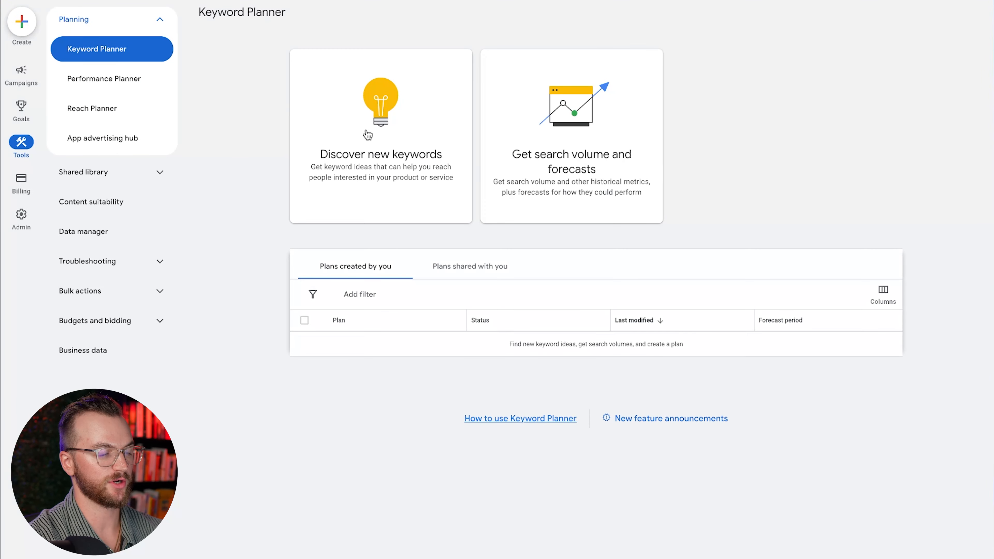
click(371, 140)
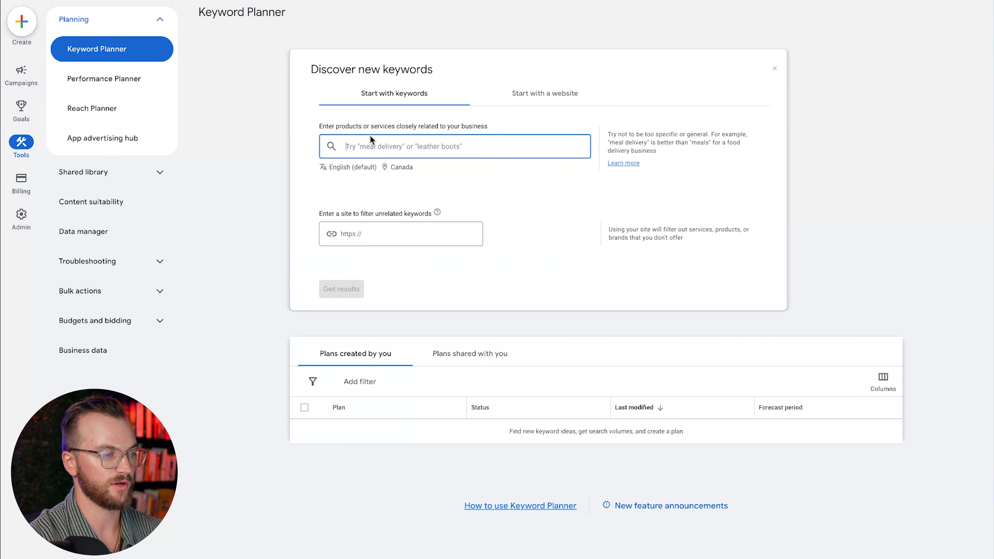
click(521, 97)
text(https://www.drinkcollider.com/)
click(396, 182)
click(334, 255)
Examine the number of keyword ideas and their average monthly searches, and show more rows per page
double_click(697, 454)
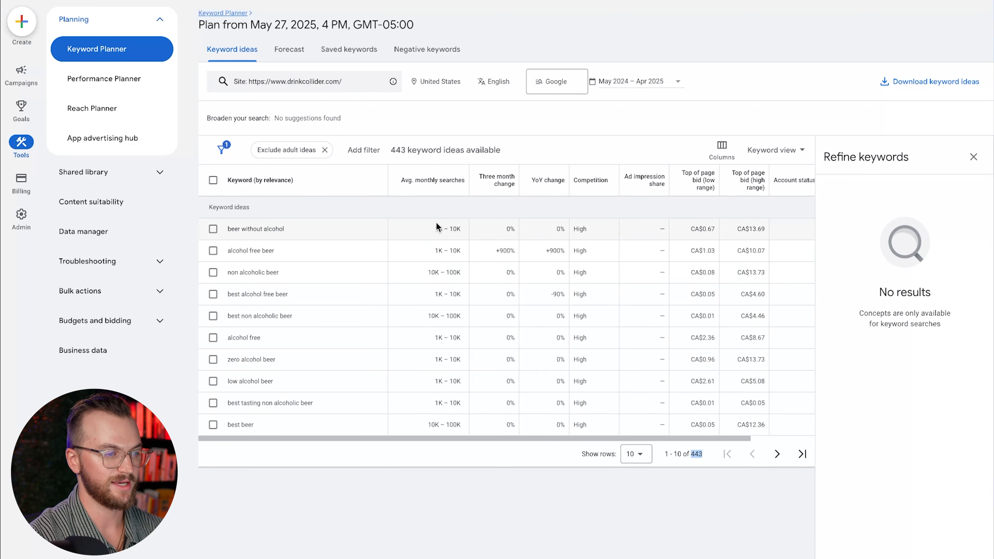
click(426, 226)
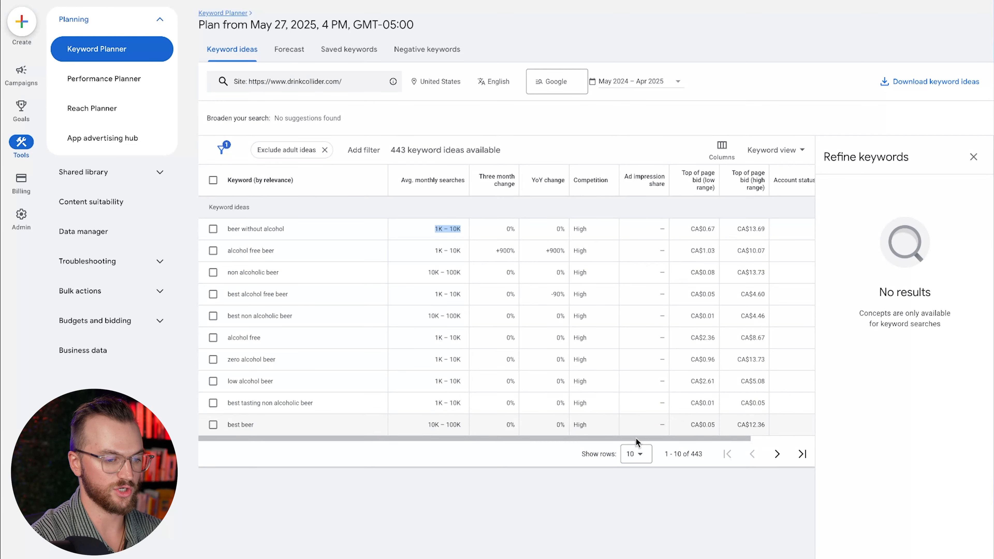
click(635, 455)
click(644, 391)
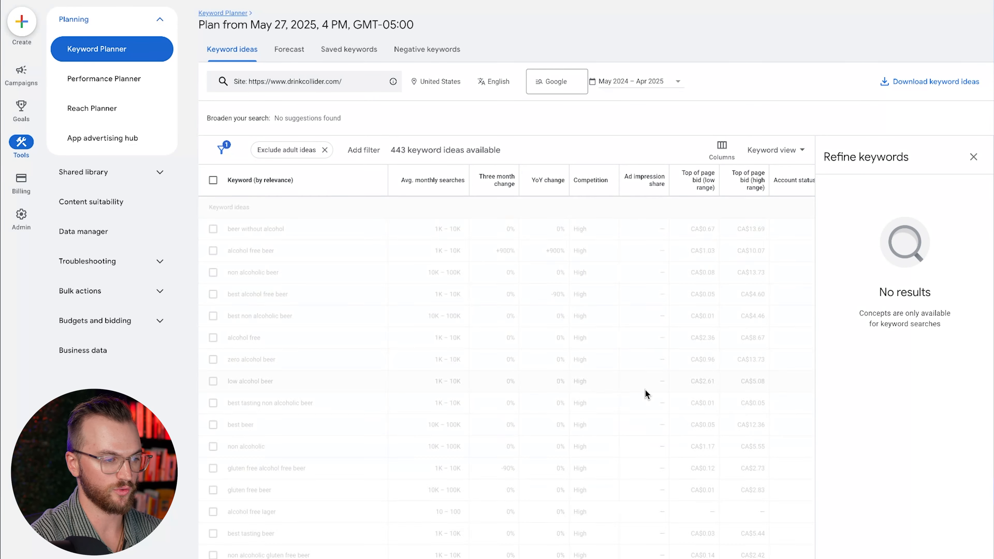
Add the relevant keyword ideas to the plan, including beer without alcohol, alcohol free beer, non alcoholic beer, zero alcohol beer and gluten free alcohol free beer
click(213, 229)
click(212, 250)
click(213, 272)
click(213, 294)
click(213, 316)
click(213, 359)
click(213, 403)
click(213, 468)
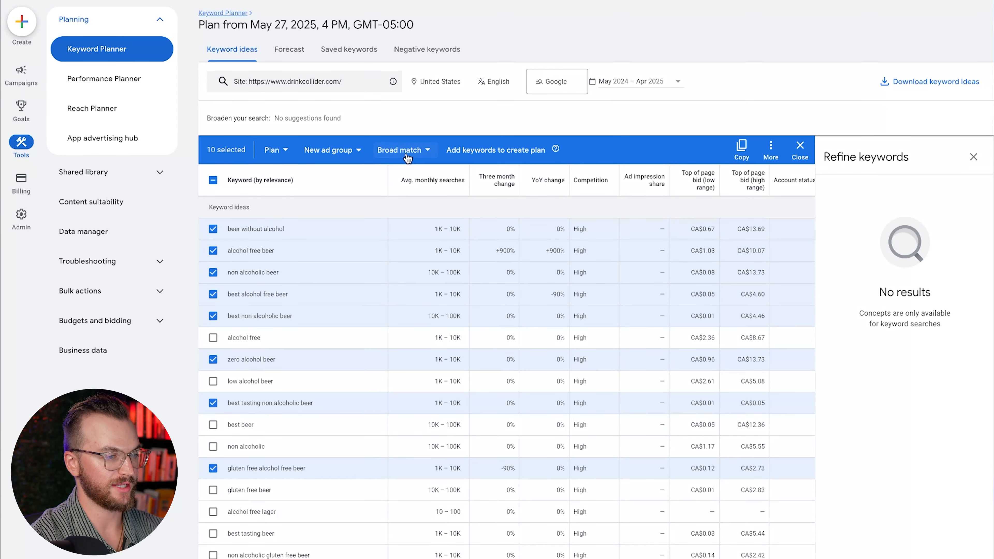
click(473, 153)
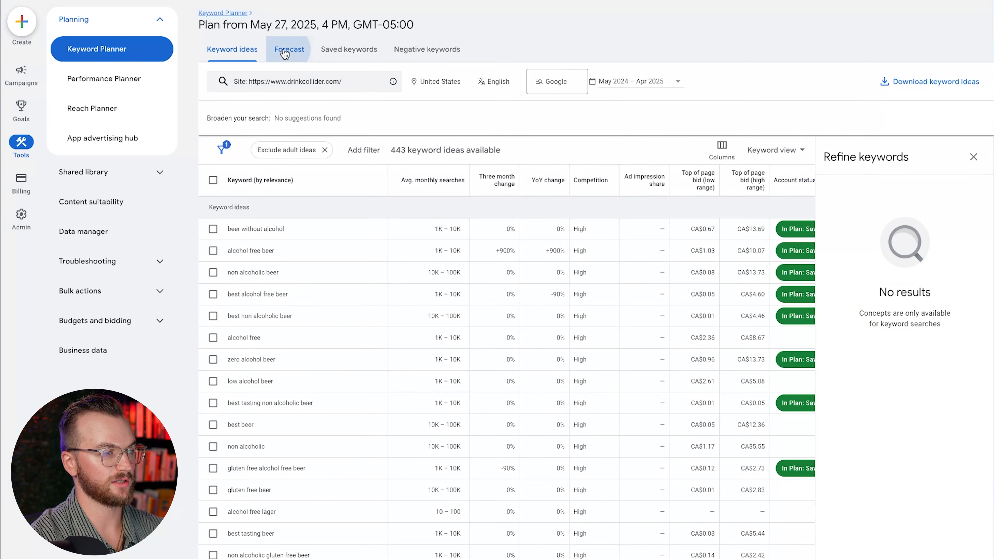
Open the plan's forecast, change its location to the United States and expand the conversions chart
click(284, 51)
click(231, 105)
text(unite)
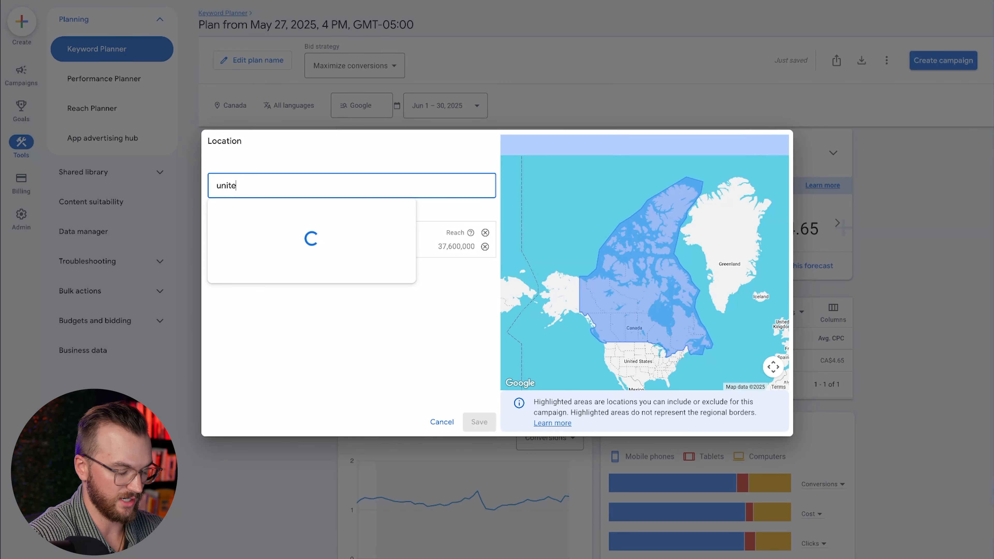
text(d)
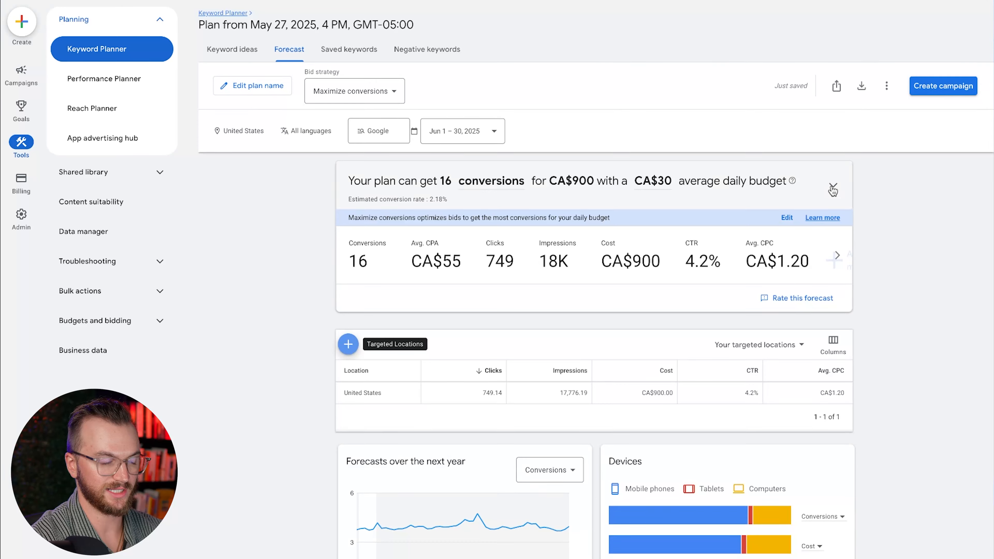
click(833, 189)
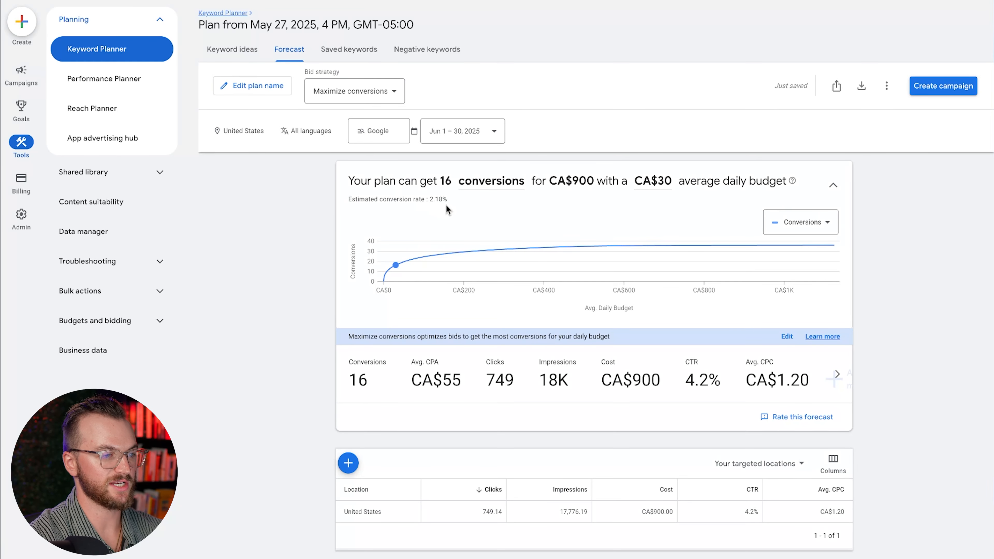
Set the forecast's conversion rate to 1.5% and the value per conversion to CA$80
mouse_move(443, 200)
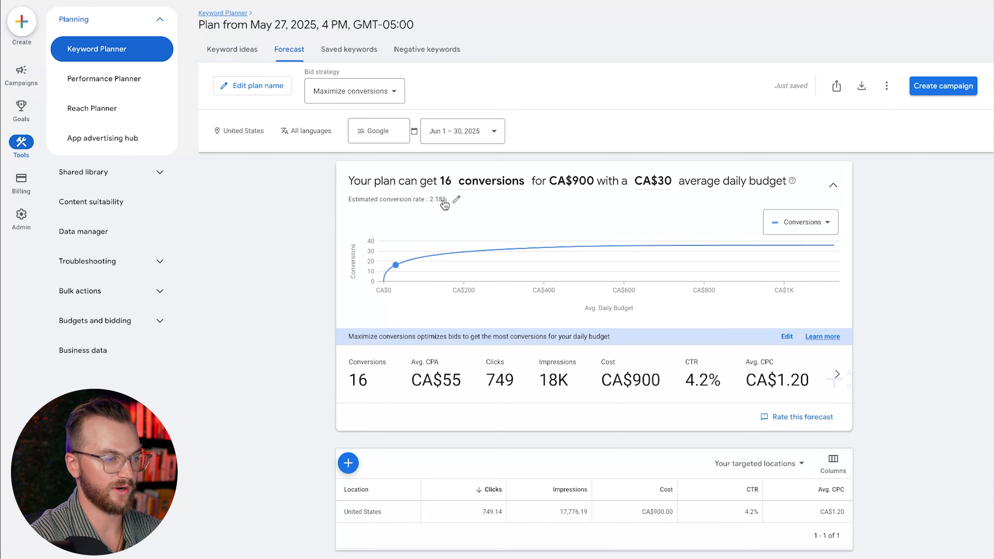
click(456, 203)
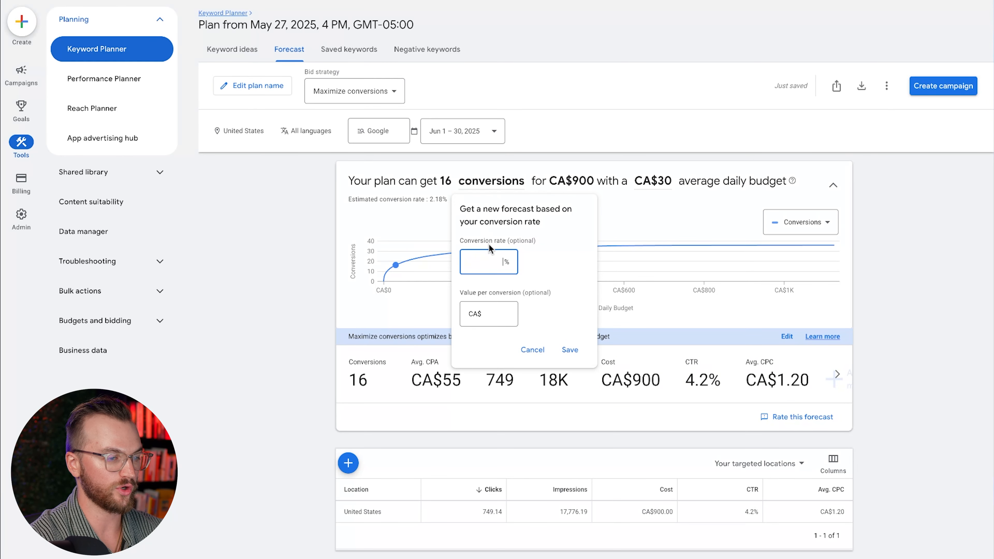
text(1.5)
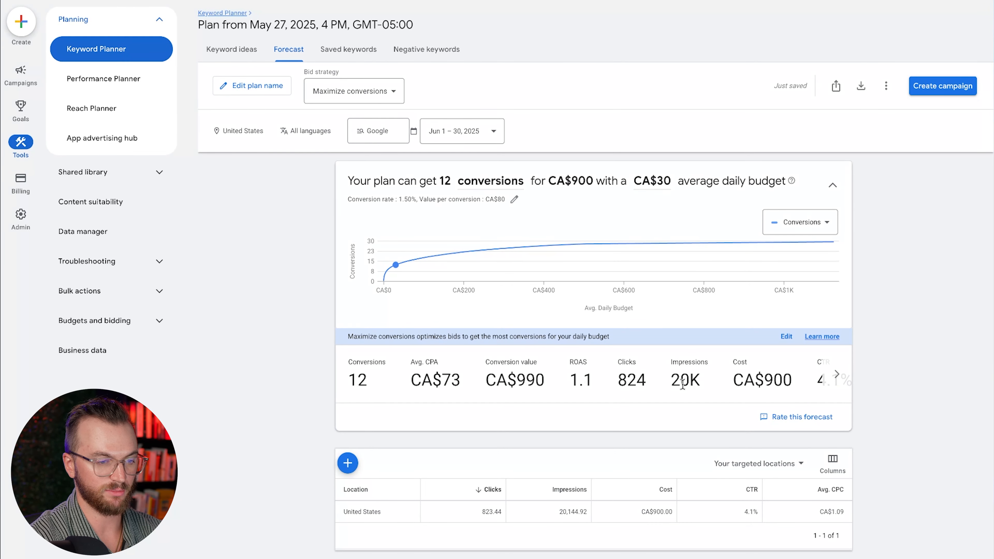
Examine the forecast's conversions, conversion value, ROAS, average CPC and budget curve, along with the yearly and device breakdowns
click(837, 375)
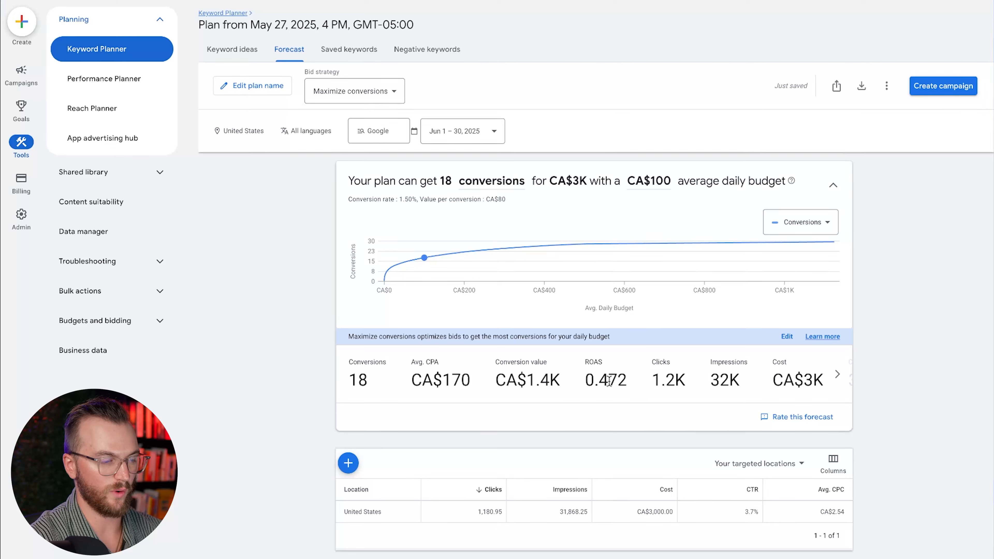
mouse_move(431, 257)
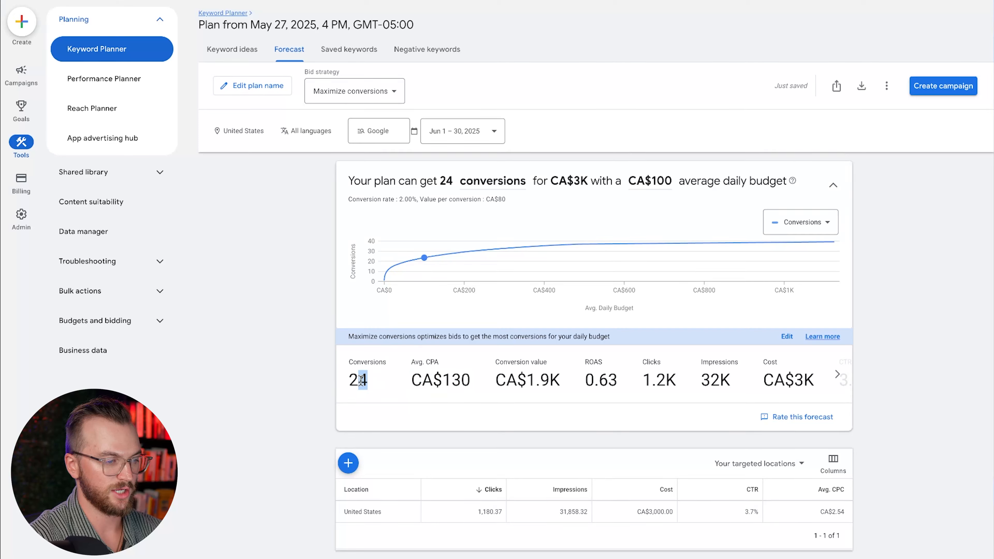
double_click(358, 380)
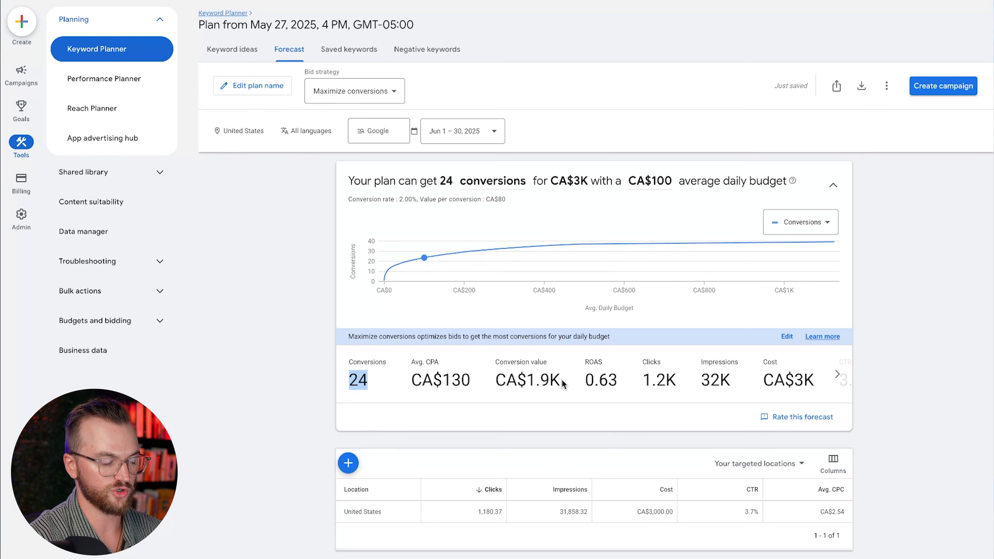
drag(562, 383, 495, 382)
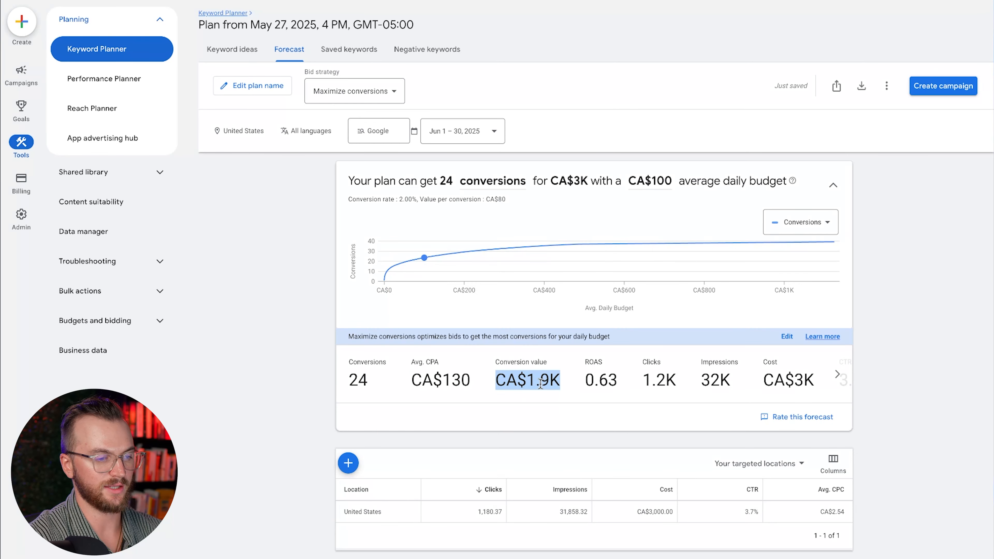
double_click(587, 380)
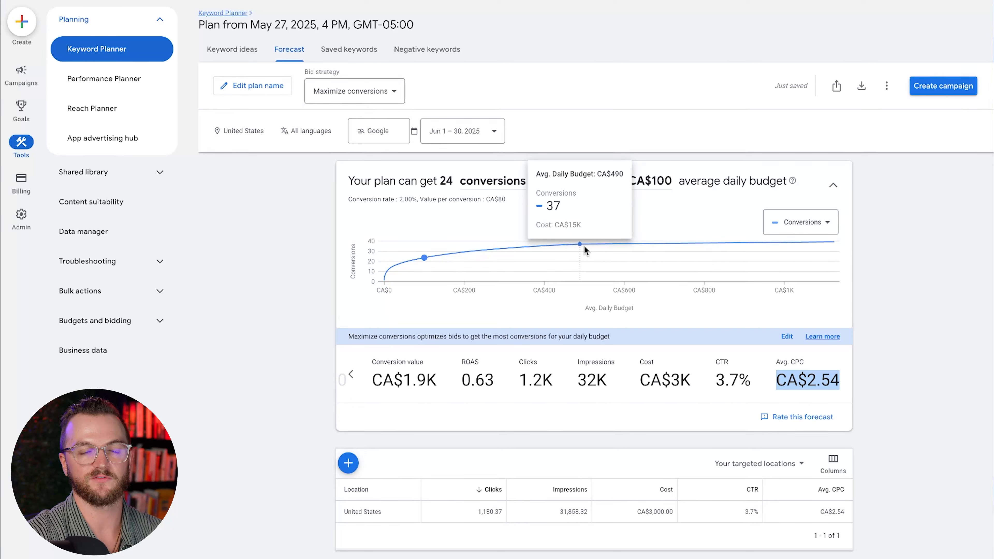
scroll(586, 251, down, 5)
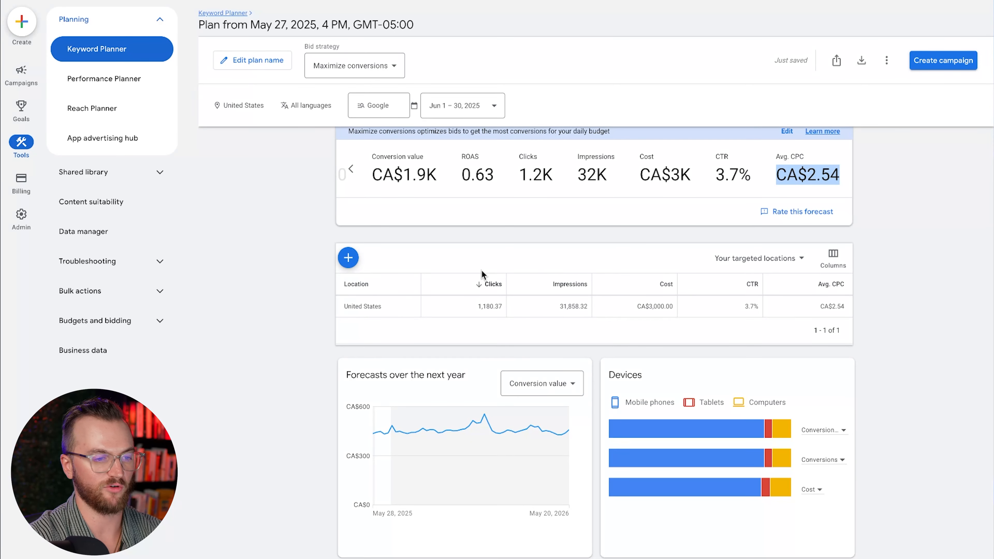
scroll(482, 271, up, 5)
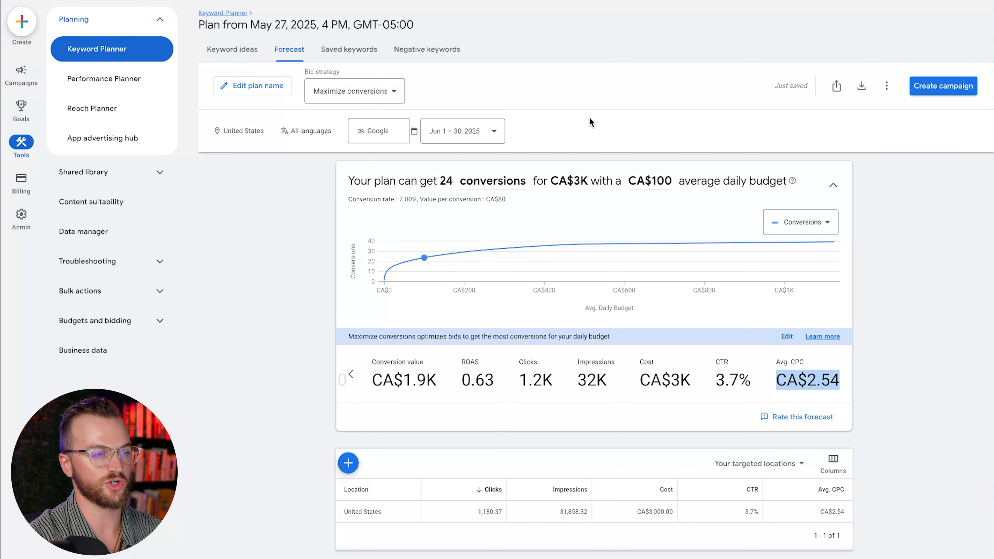
Create a campaign from the plan named "Collider | Search | Alcohol Free Beer | JET" with the CA$100.00 average daily budget
click(939, 92)
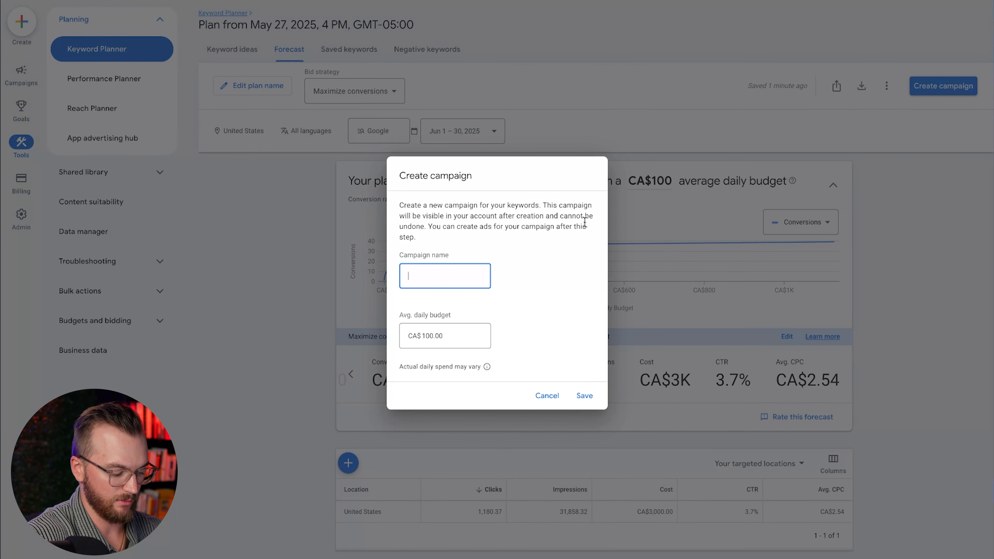
text(Collider | Sear)
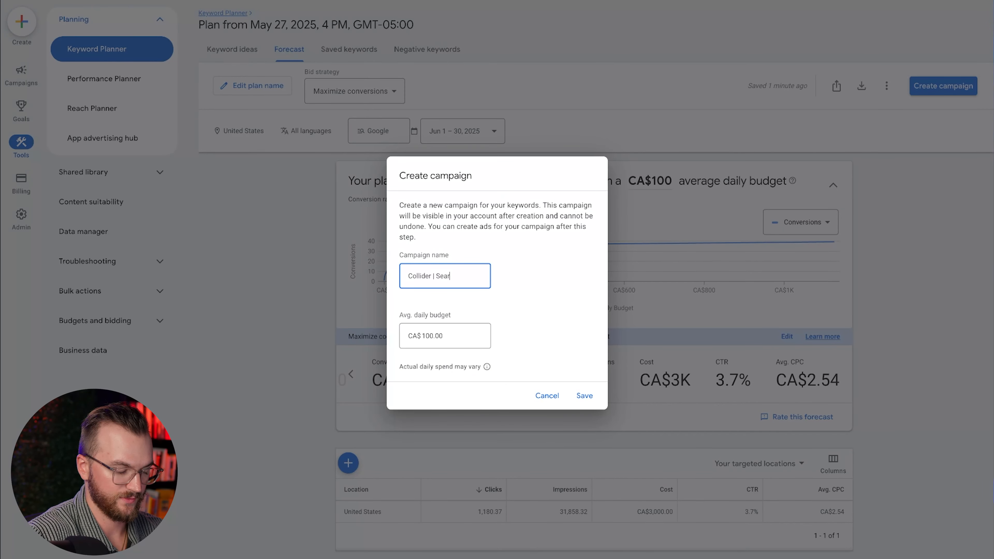
text(ch | Alcohol Free Beer)
text( |)
text( USA)
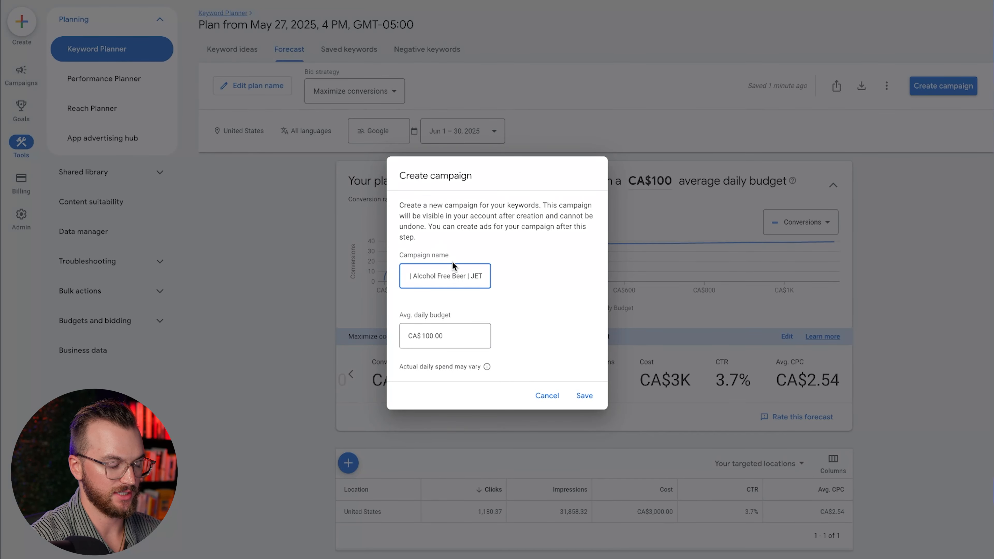
click(580, 395)
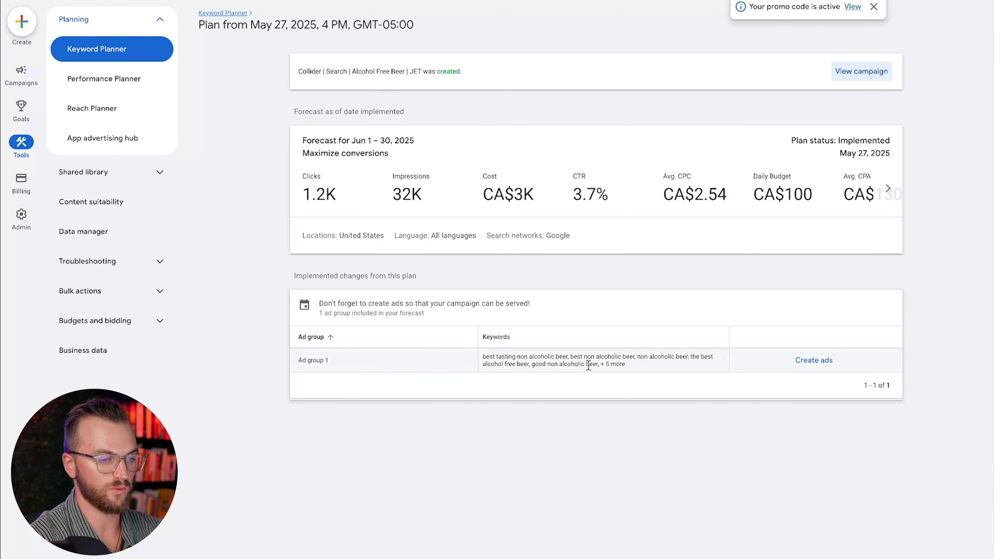
click(821, 361)
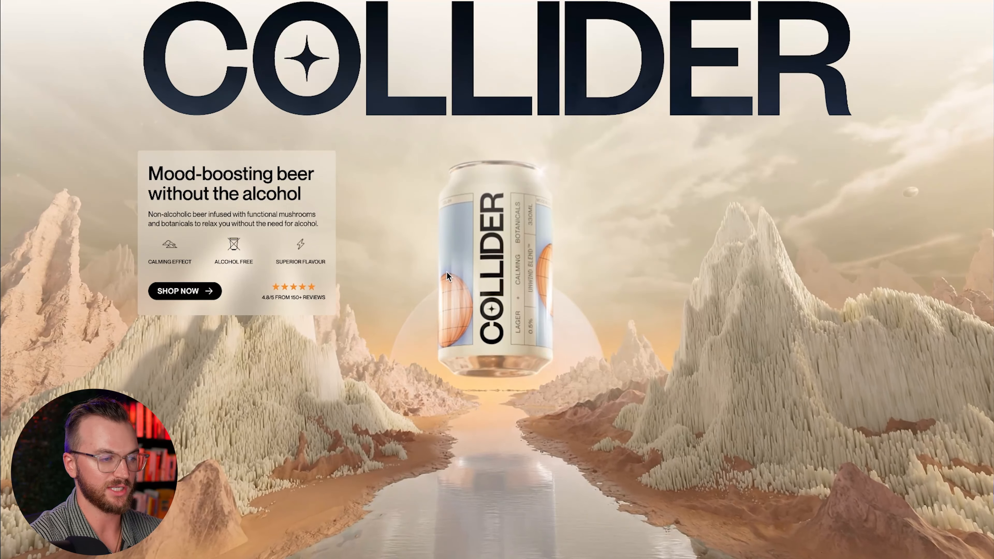
scroll(447, 272, down, 5)
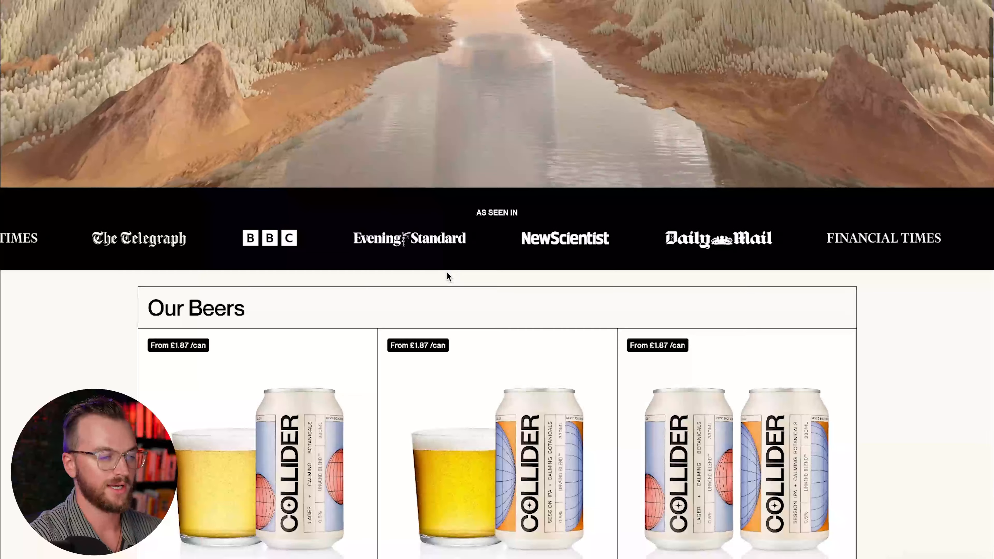
scroll(478, 272, up, 5)
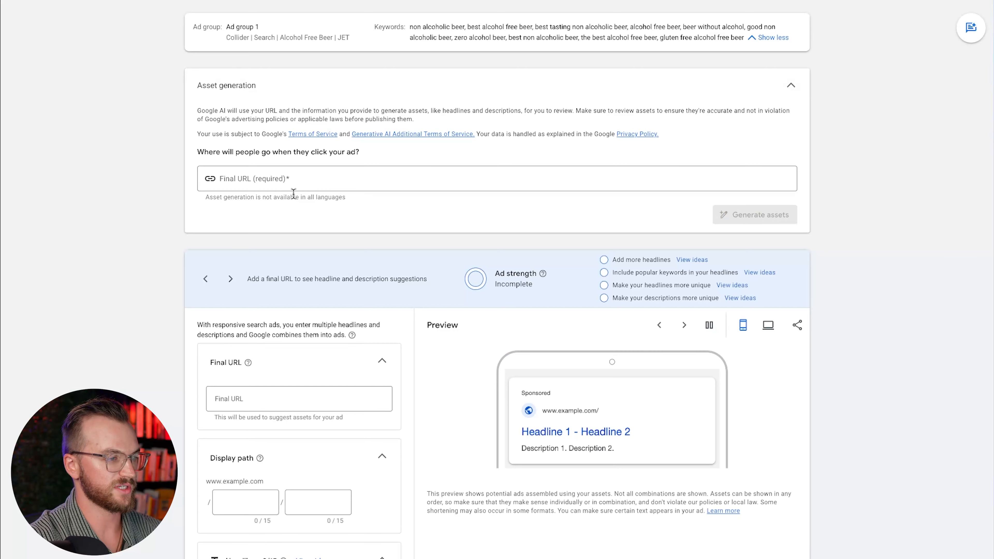
click(278, 174)
text(https://www.drinkcollider.com/)
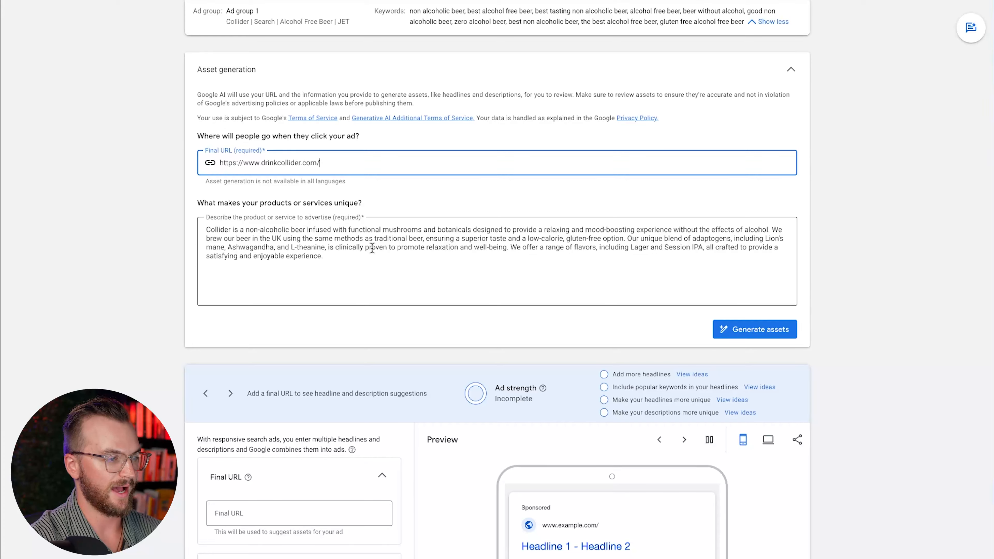
Review the product description and empty ad fields, and generate assets from the final URL, replacing any existing ones
triple_click(372, 268)
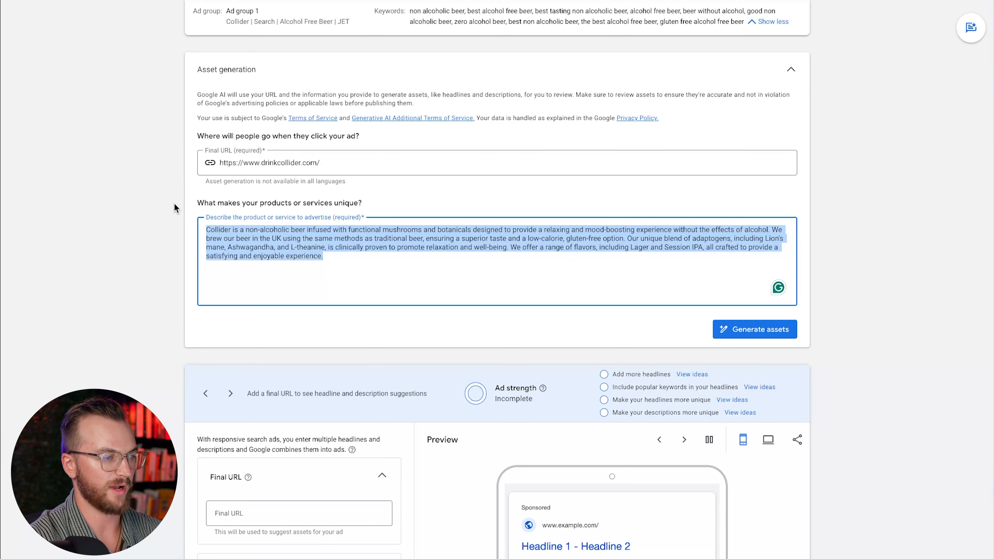
scroll(552, 326, down, 3)
scroll(304, 349, down, 15)
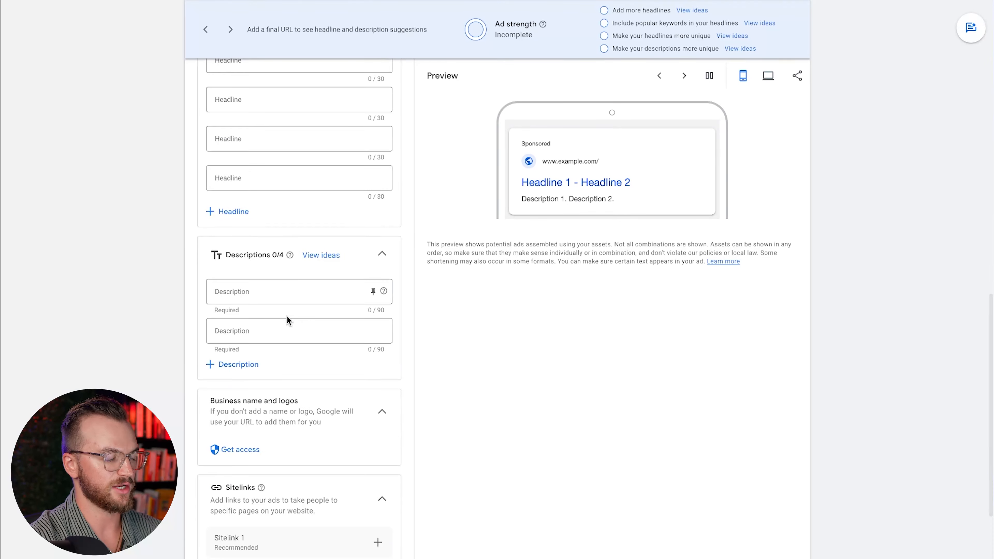
scroll(287, 316, down, 5)
scroll(286, 317, up, 2)
scroll(329, 325, up, 10)
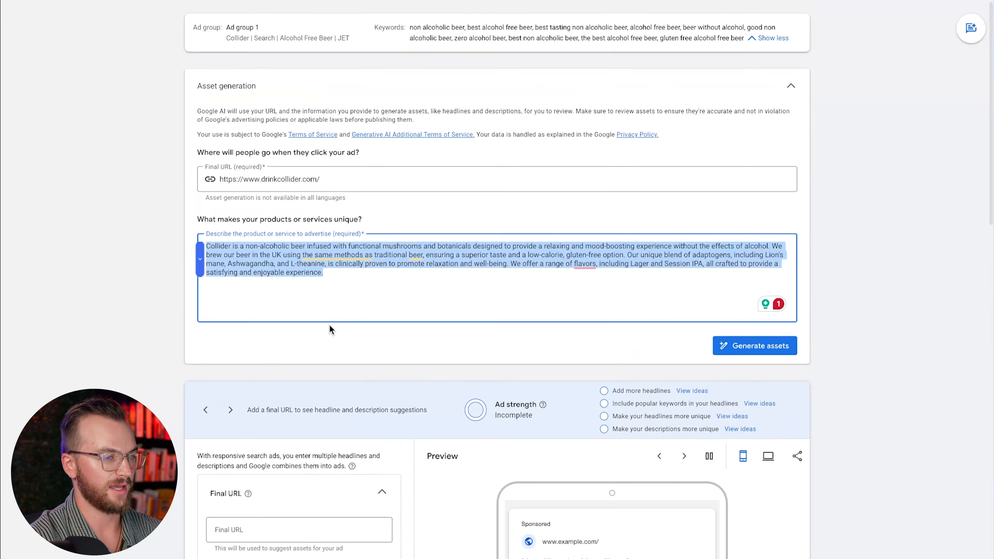
click(748, 347)
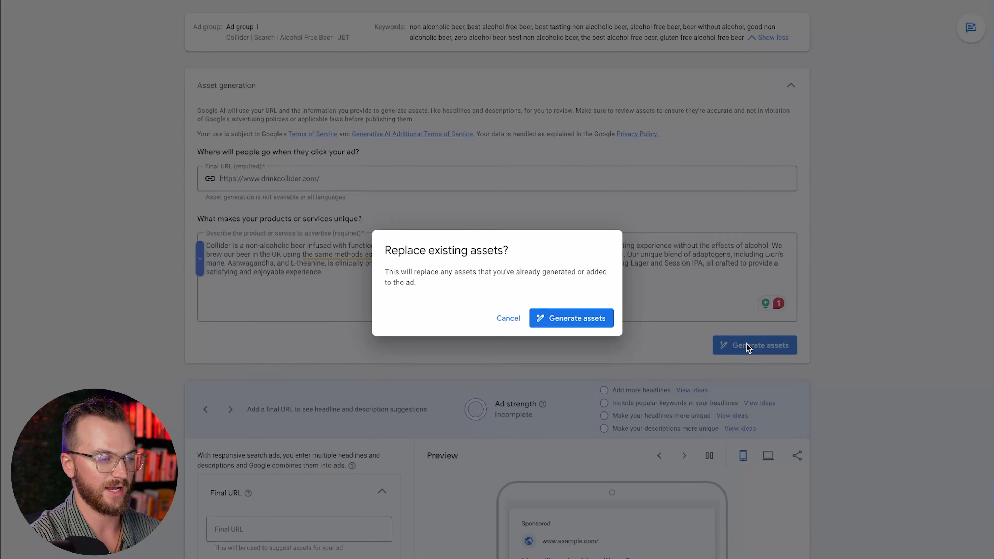
click(608, 327)
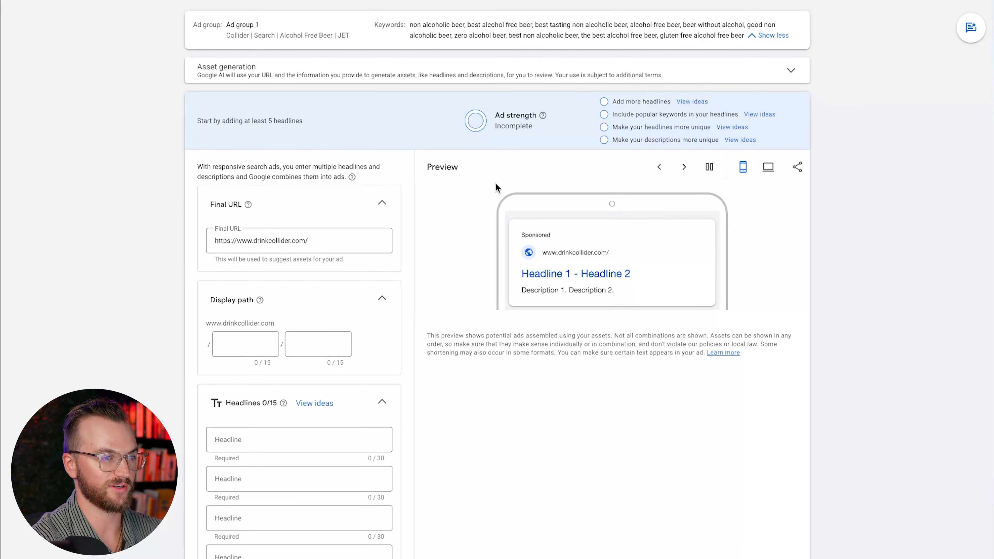
Look over the suggested headline ideas and compare them with the ad group's keywords
scroll(268, 455, down, 6)
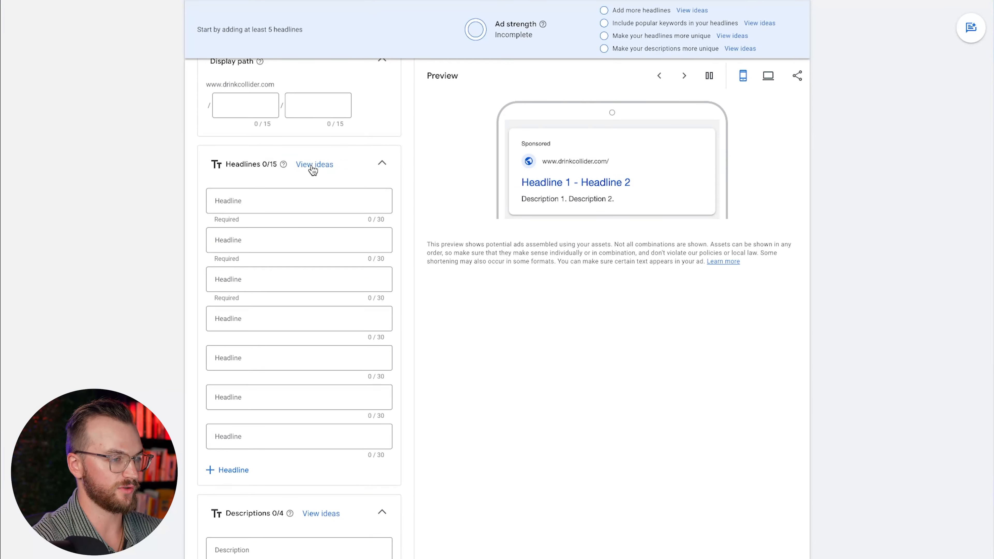
click(316, 165)
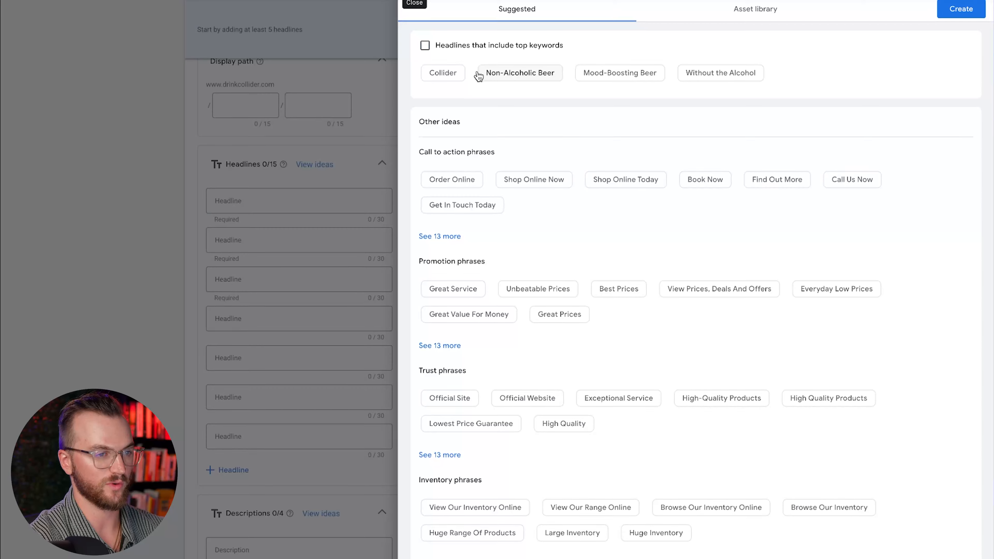
scroll(592, 282, down, 5)
click(250, 231)
click(238, 198)
scroll(289, 204, up, 5)
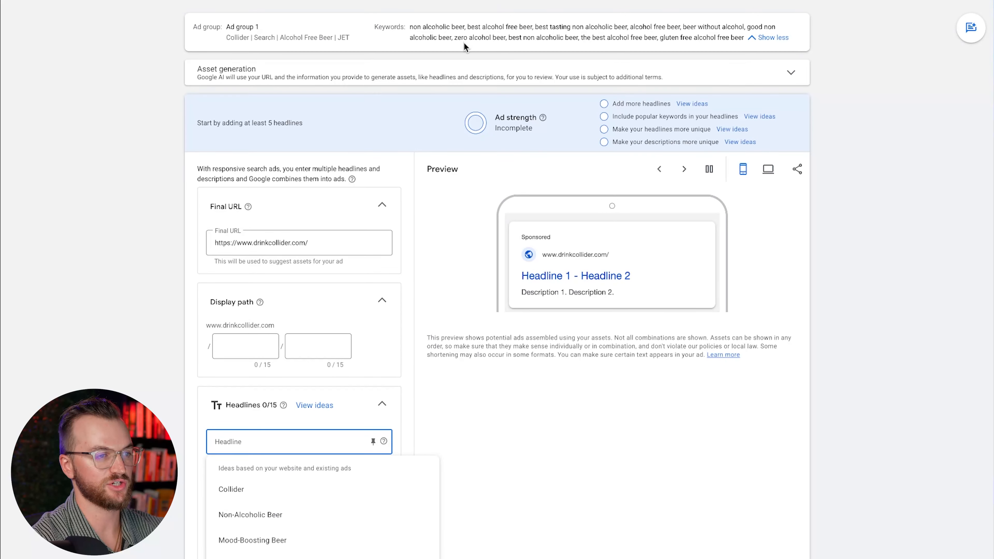
Add a keyword insertion to the first headline and read what its default text is used for
scroll(392, 153, down, 3)
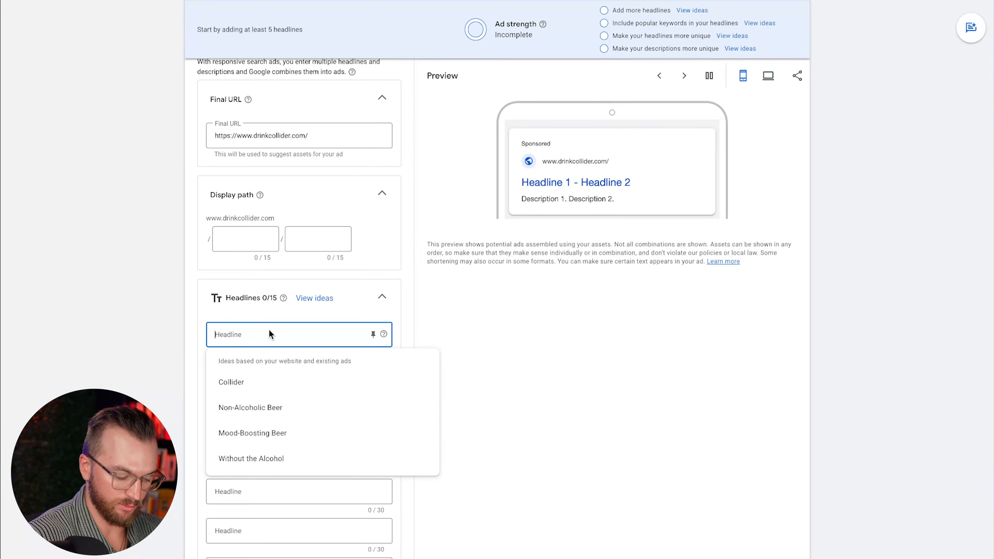
text({)
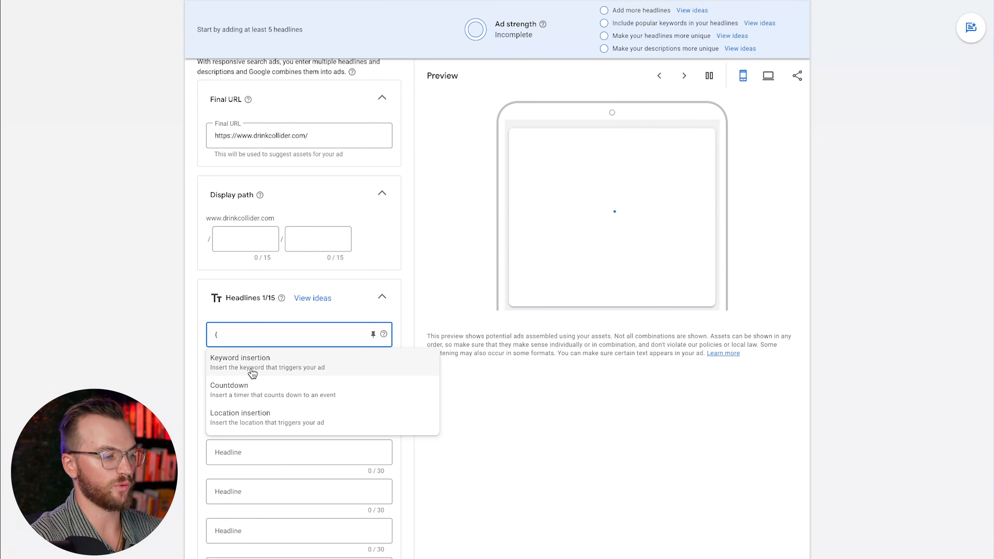
click(292, 374)
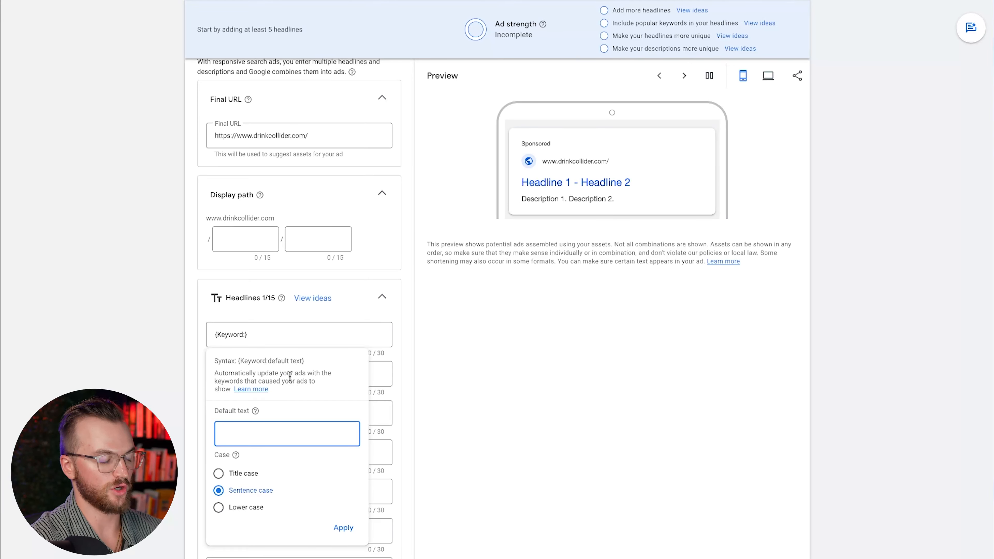
drag(214, 372, 246, 381)
click(261, 380)
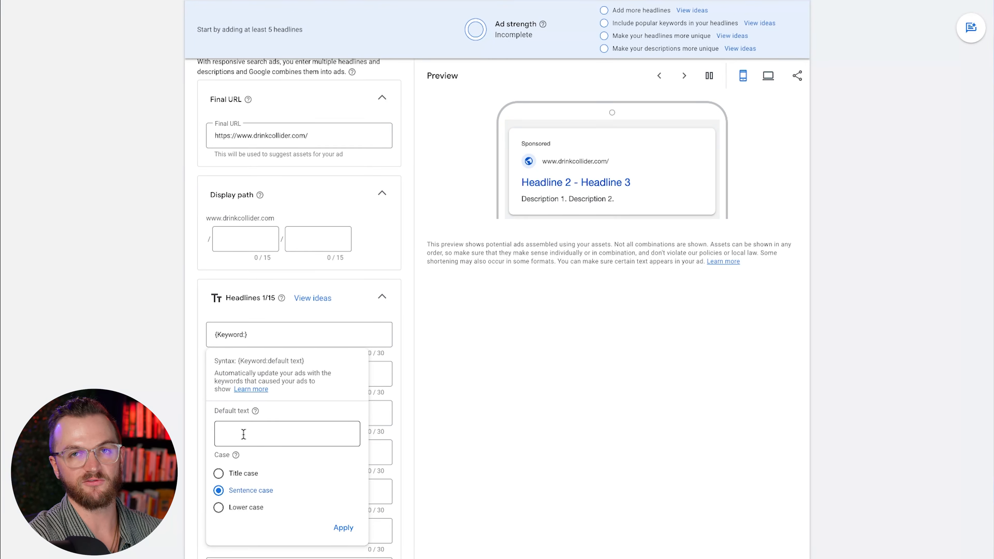
mouse_move(255, 416)
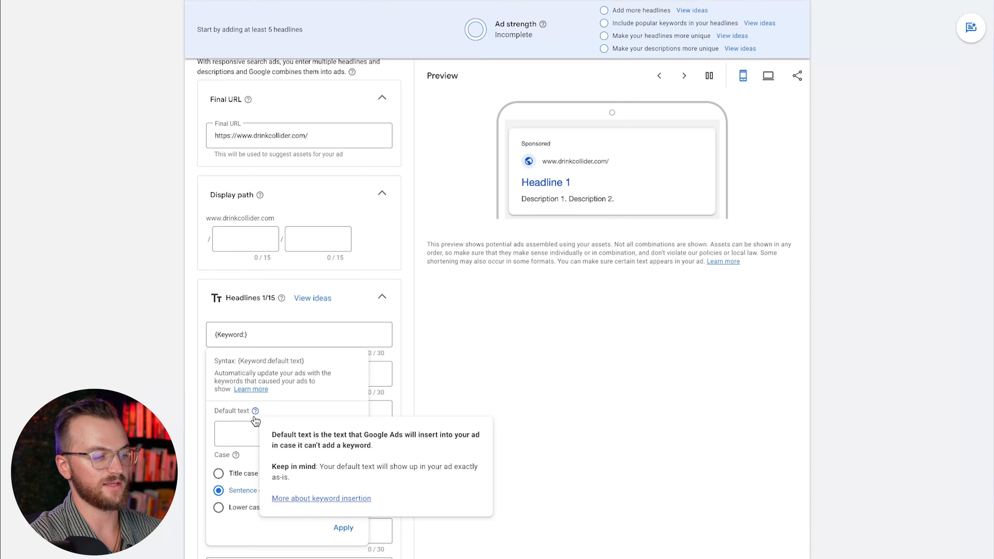
Copy "Mood-Boosting Beer, Without The Alcohol" from Collider's search result into the keyword insertion's default text and apply it in title case
click(228, 433)
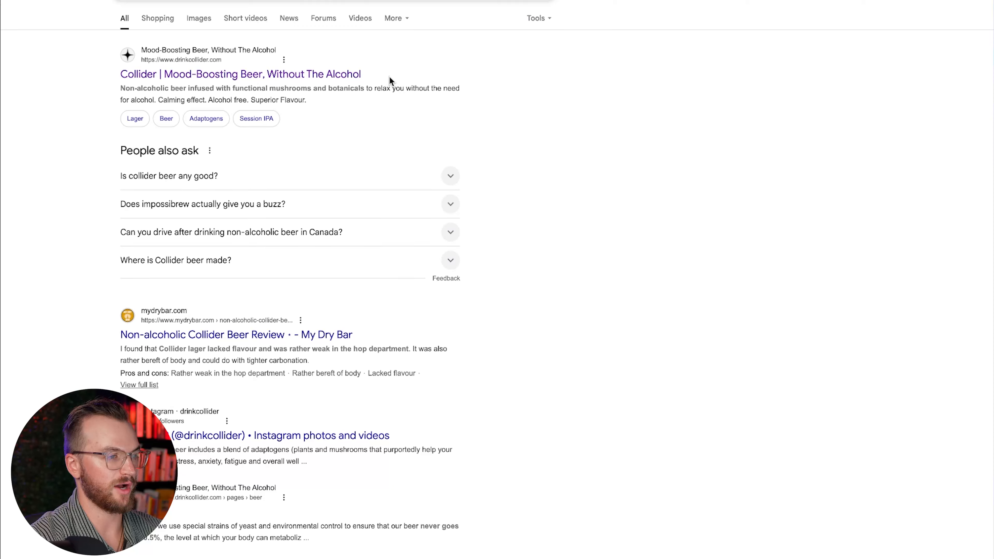
drag(390, 77, 164, 74)
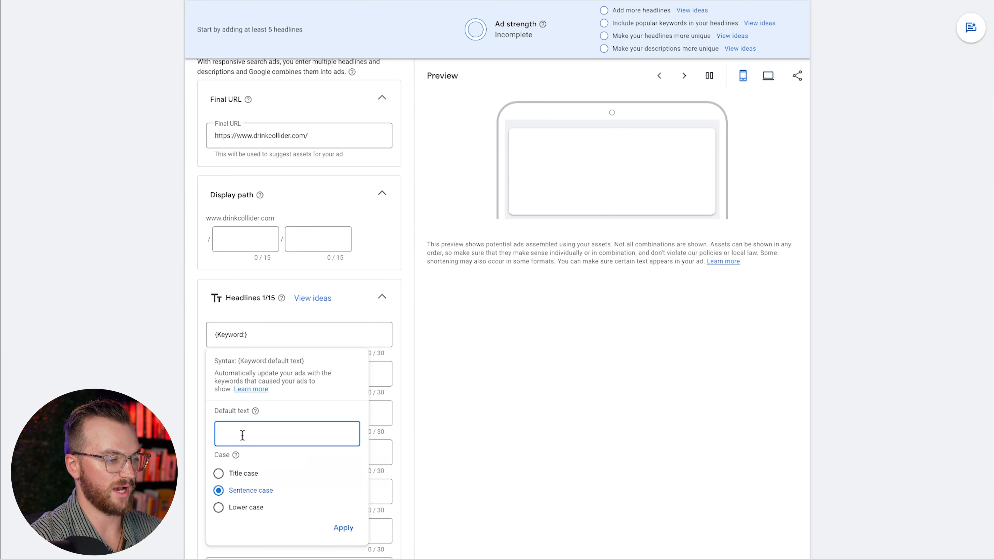
text(Mood-Boosting Beer, Without The Alcohol)
click(218, 473)
click(342, 527)
Reopen the first headline's keyword insertion, replace its default text with "Alcohol-Free Mood-Boosting Beer" and apply it
click(334, 330)
click(293, 434)
key(ctrl+a)
text(Alcohol-Free Mood-Boosting Beer)
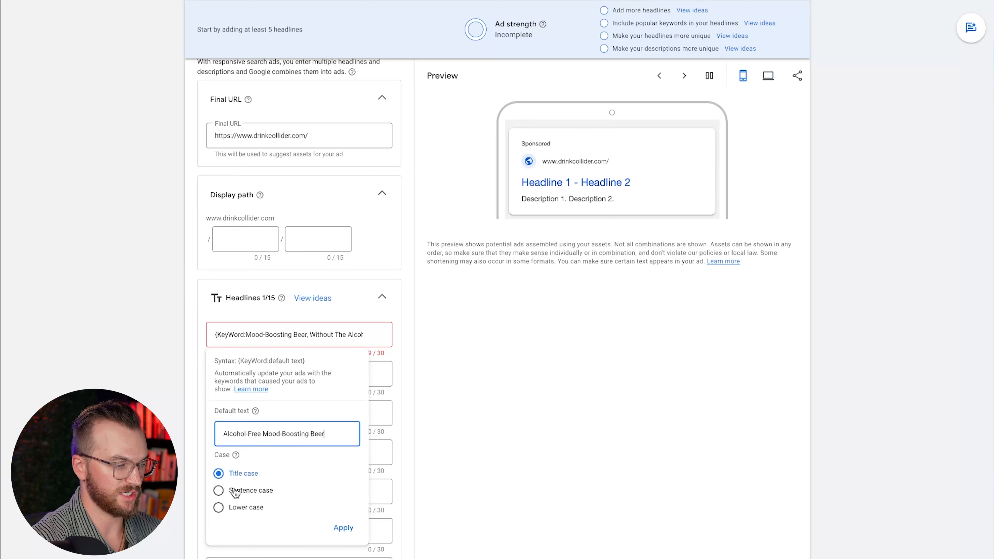
click(342, 527)
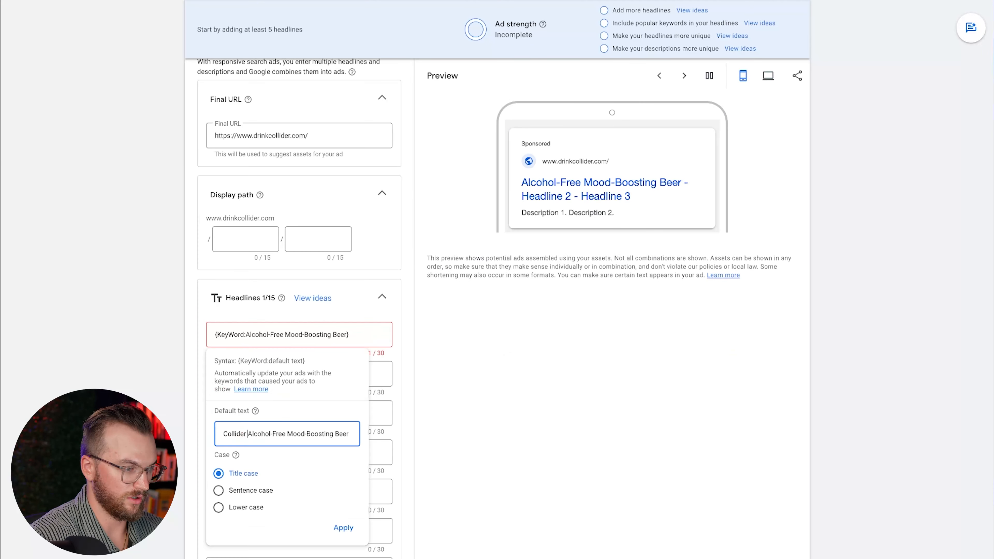
Change the keyword insertion's default text to "Collider Alcohol-Free Beer" and apply it to the first headline
drag(287, 433, 337, 433)
key(BackSpace)
click(340, 527)
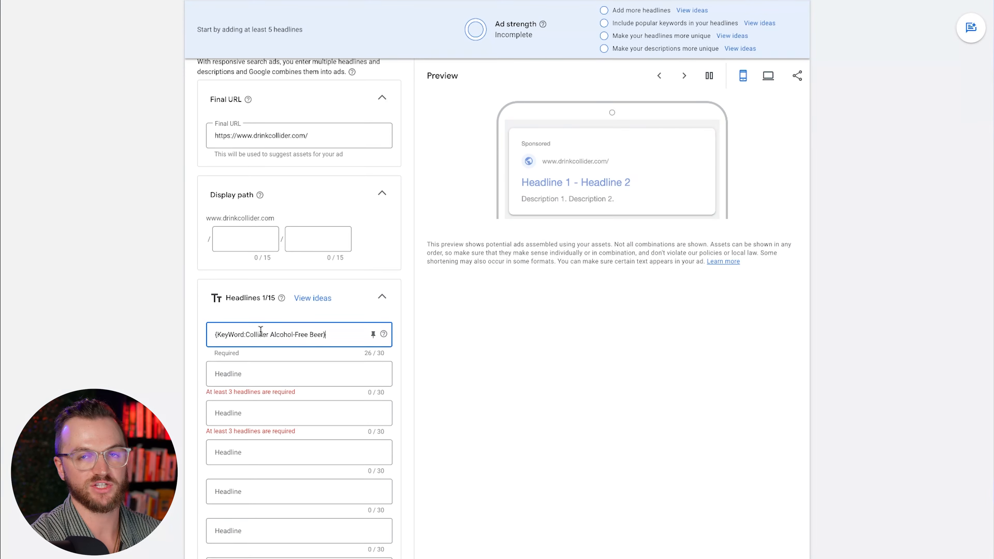
click(266, 354)
Add the suggested headlines "Non-Alcoholic Beer", "Mood-Boosting Beer" and "Without the Alcohol" to the ad
click(316, 299)
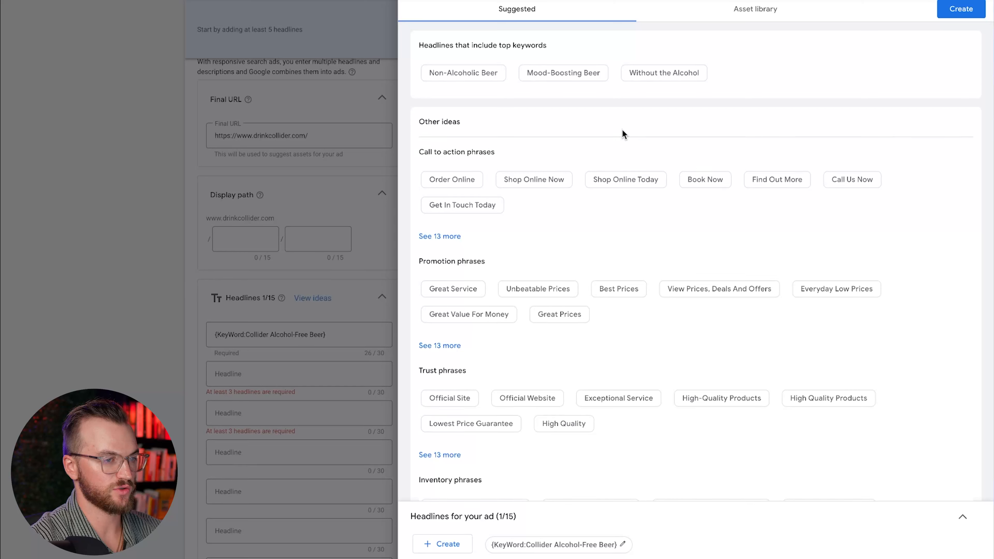
click(458, 73)
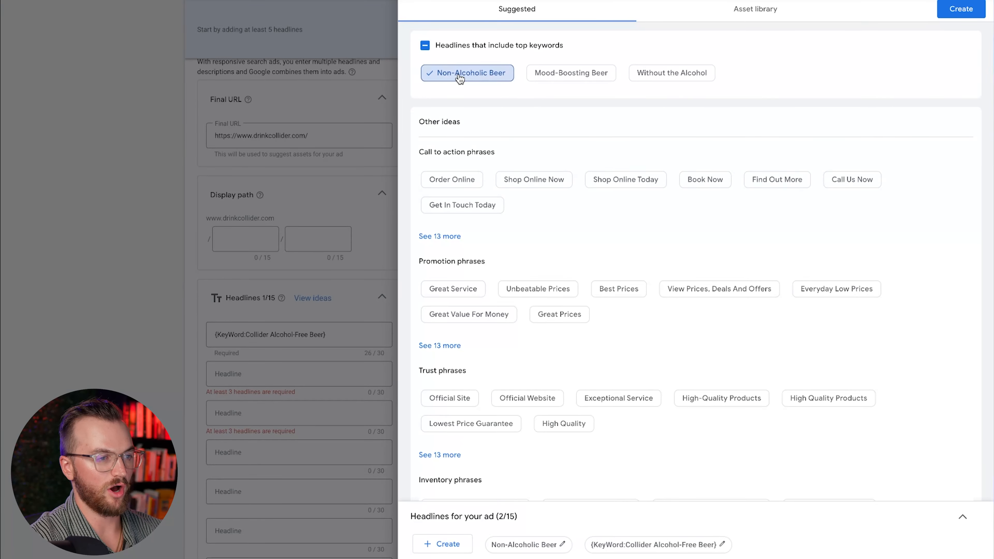
click(569, 76)
click(685, 73)
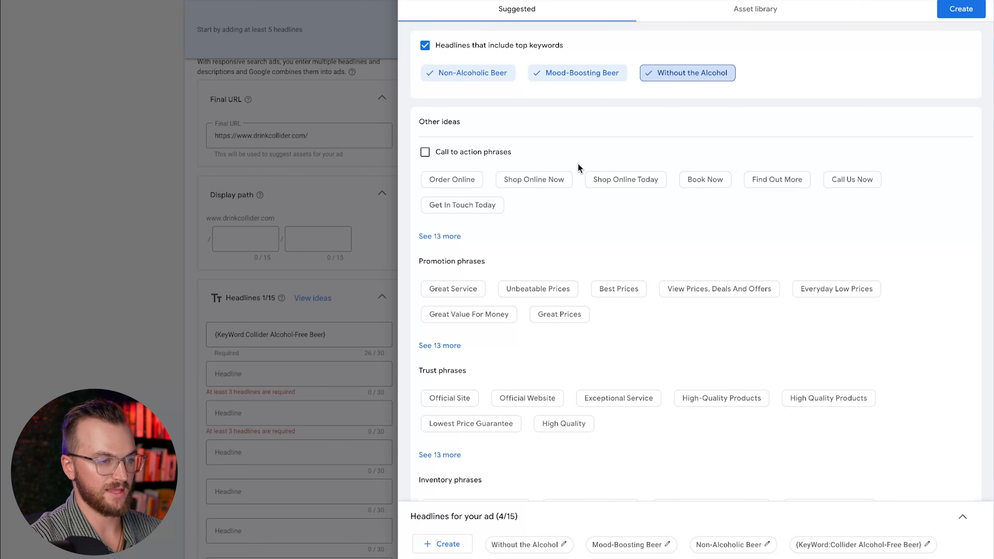
scroll(573, 296, down, 7)
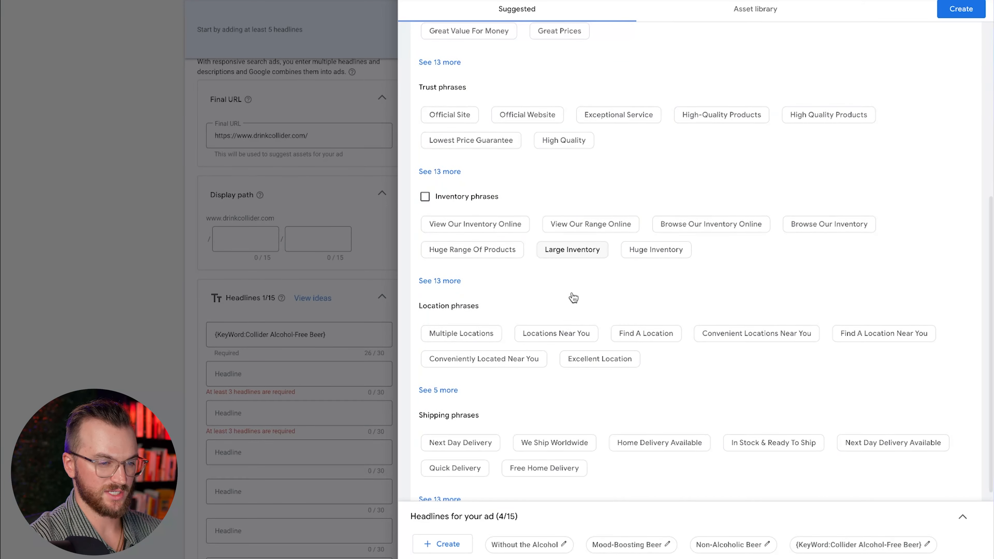
click(961, 9)
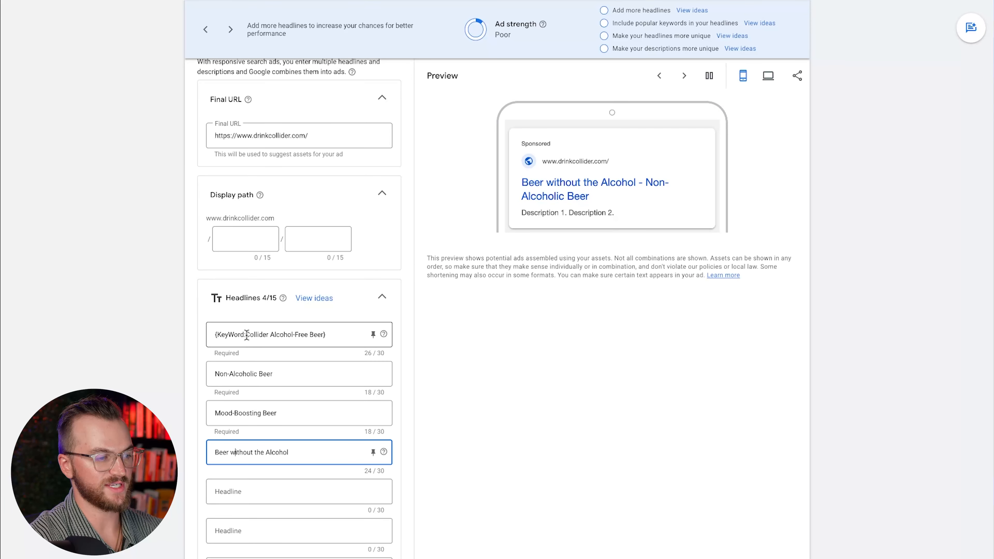
Review the ad's headlines, descriptions and ad strength against the ad group's keywords
scroll(501, 193, up, 3)
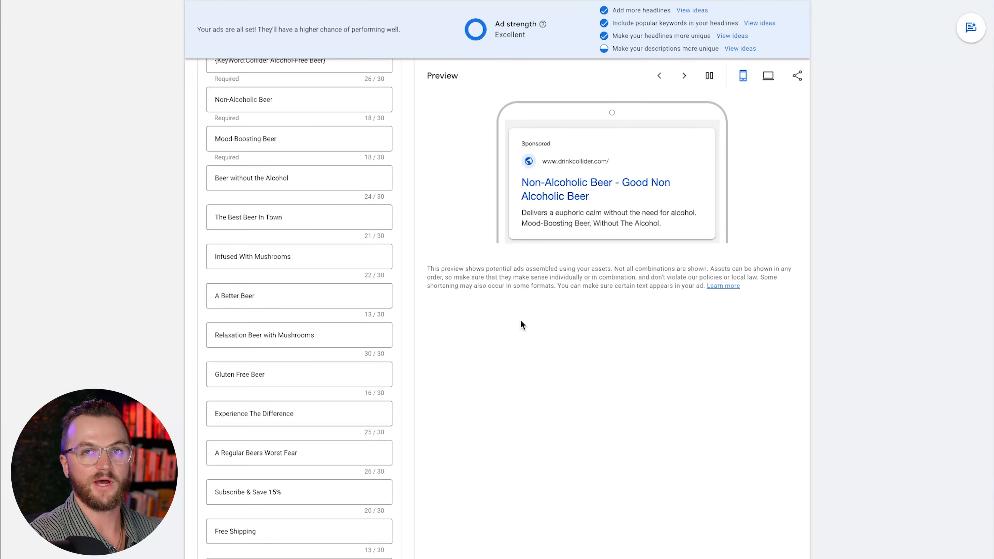
scroll(327, 289, up, 10)
scroll(326, 289, down, 6)
scroll(301, 216, down, 12)
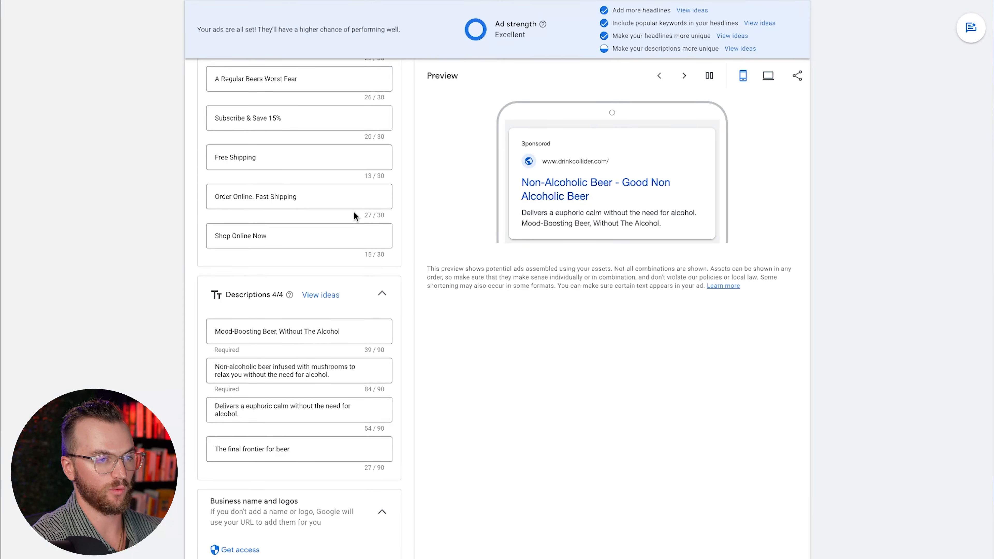
scroll(434, 196, up, 8)
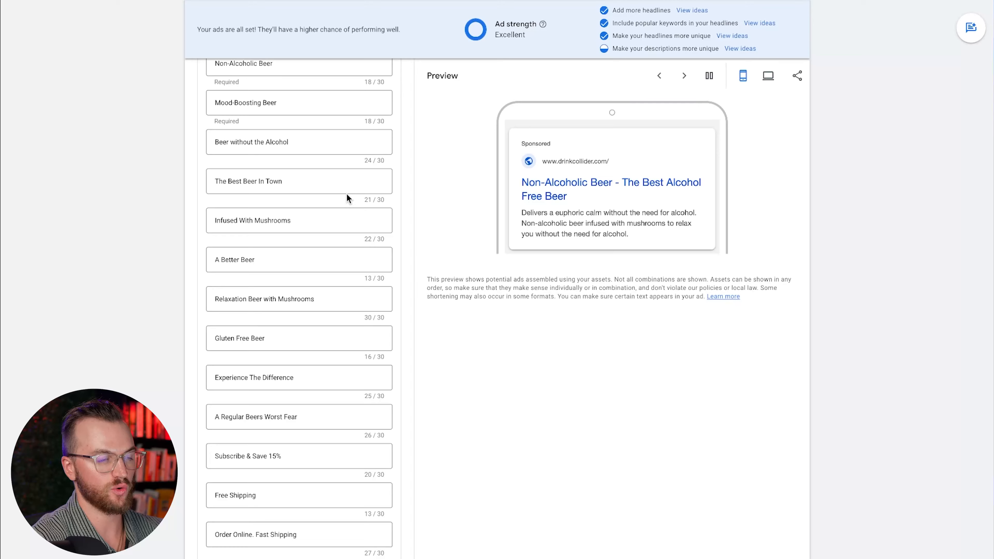
scroll(346, 194, up, 4)
scroll(347, 195, up, 7)
scroll(265, 294, down, 10)
scroll(270, 314, up, 10)
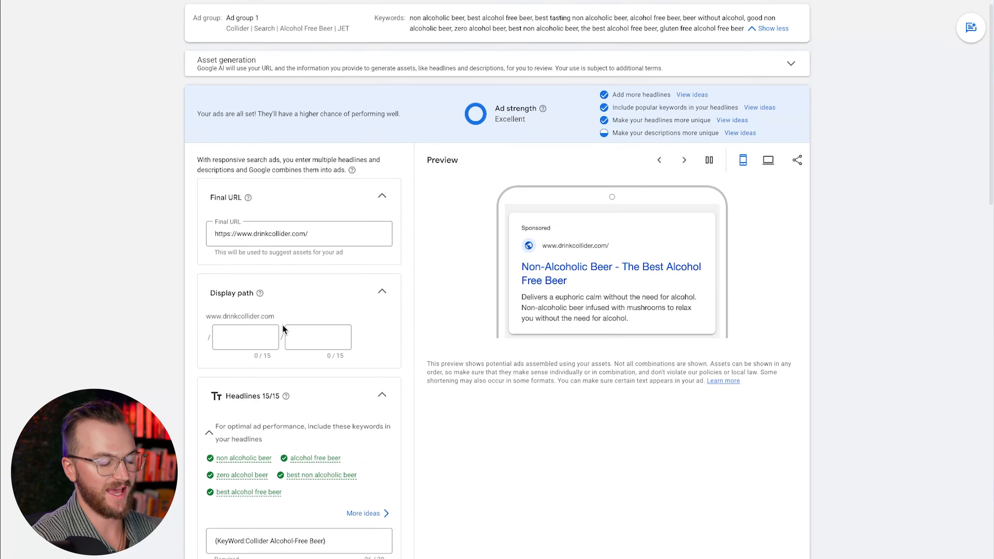
scroll(333, 335, down, 15)
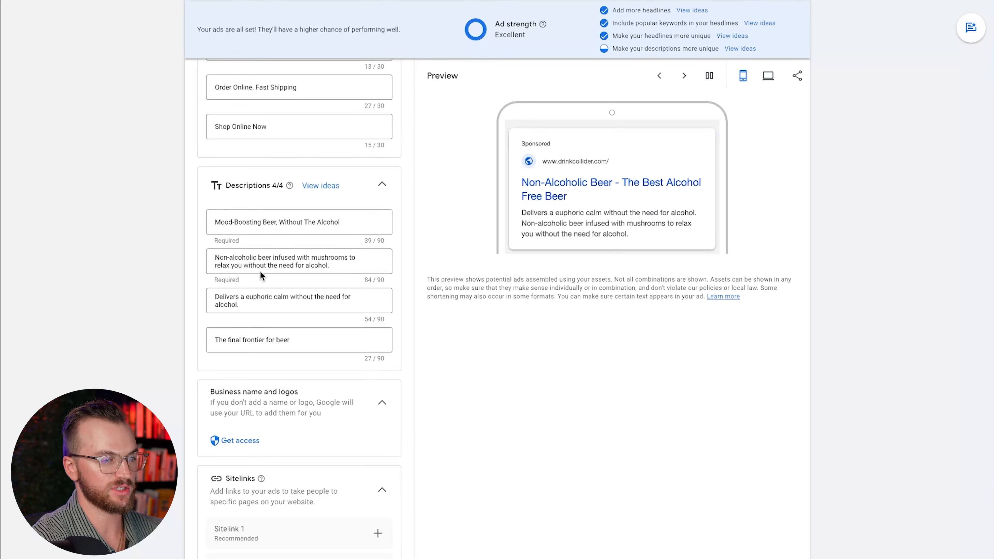
Set the ad's display path to "alcohol-free" and "beer"
scroll(246, 312, up, 15)
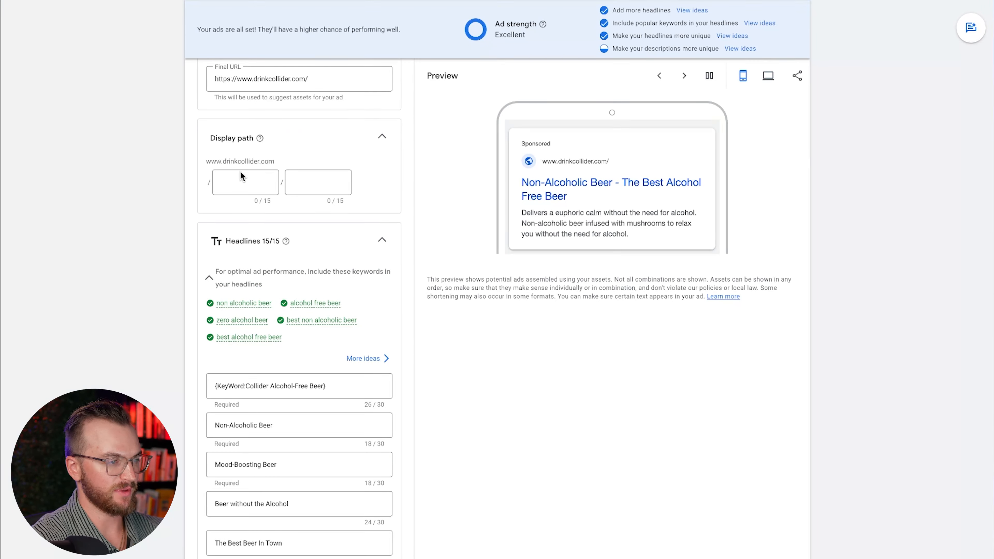
click(240, 181)
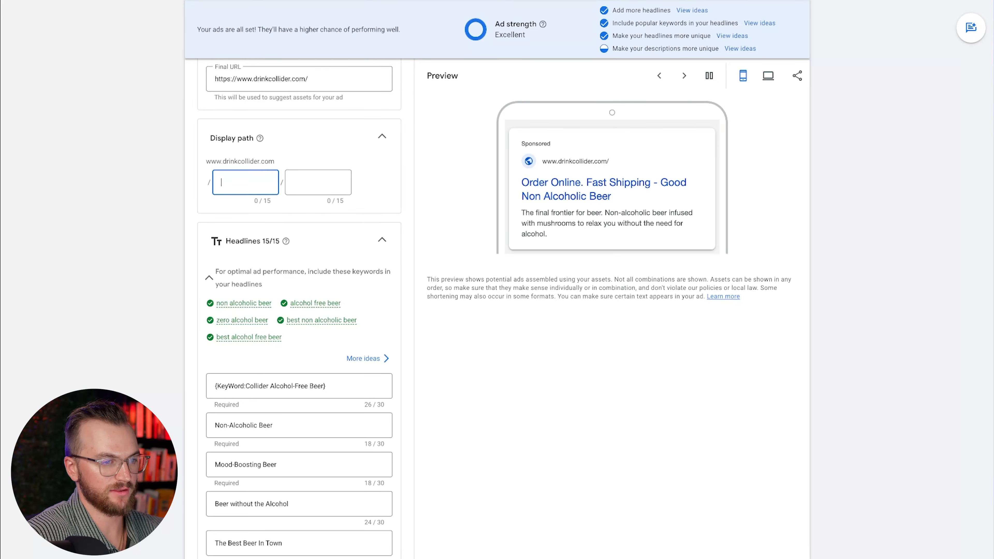
text(alcohol-free)
key(Tab)
text(beer)
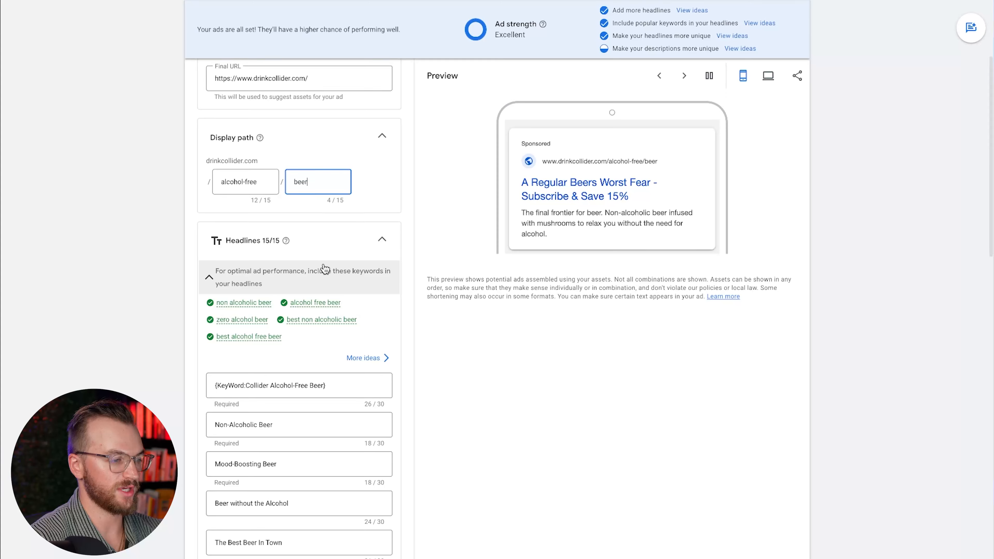
Go past the descriptions to the business name and logos section and open its access request
scroll(324, 264, down, 20)
scroll(323, 265, down, 3)
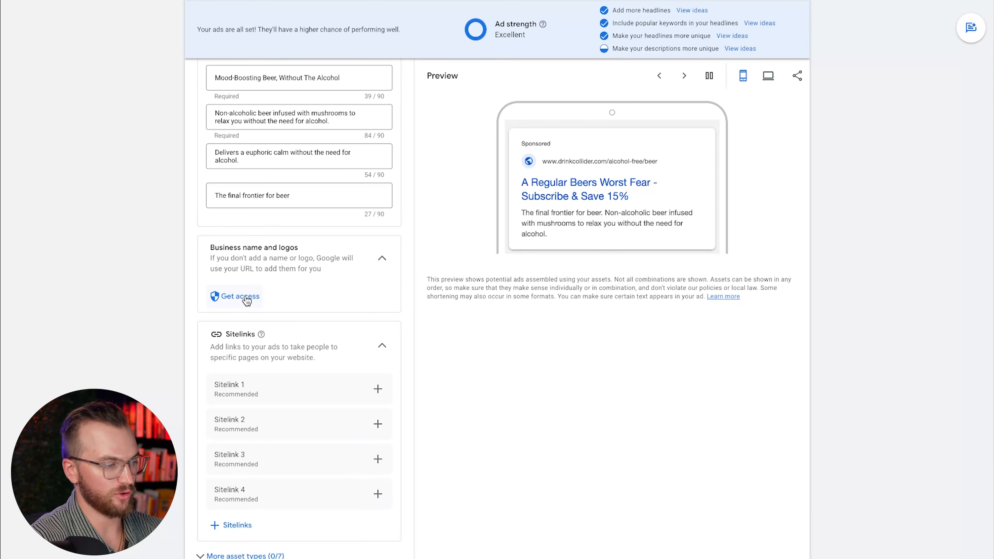
click(239, 296)
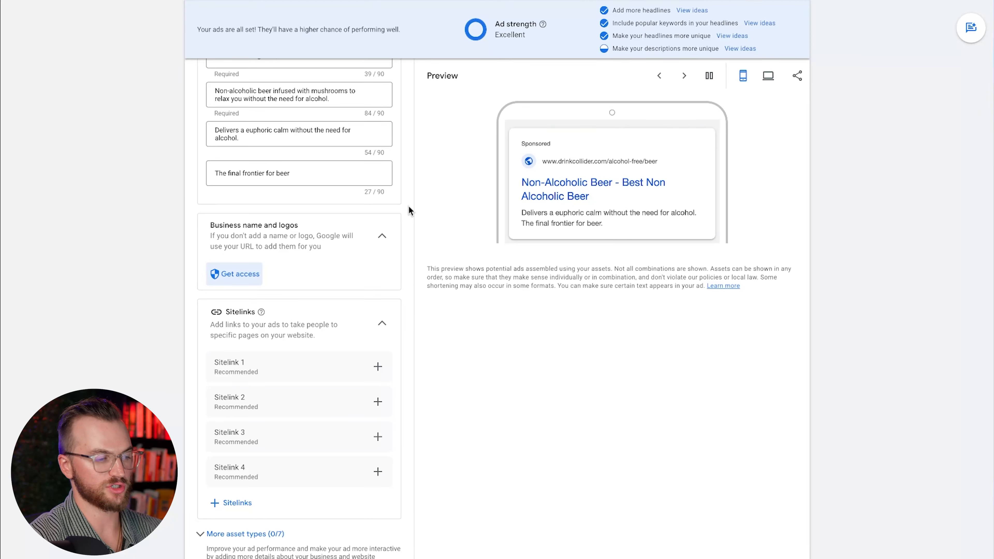
Expand the additional asset types and look over the sitelinks, promotions, prices, calls, callouts, snippets, lead forms and apps
scroll(332, 287, down, 1)
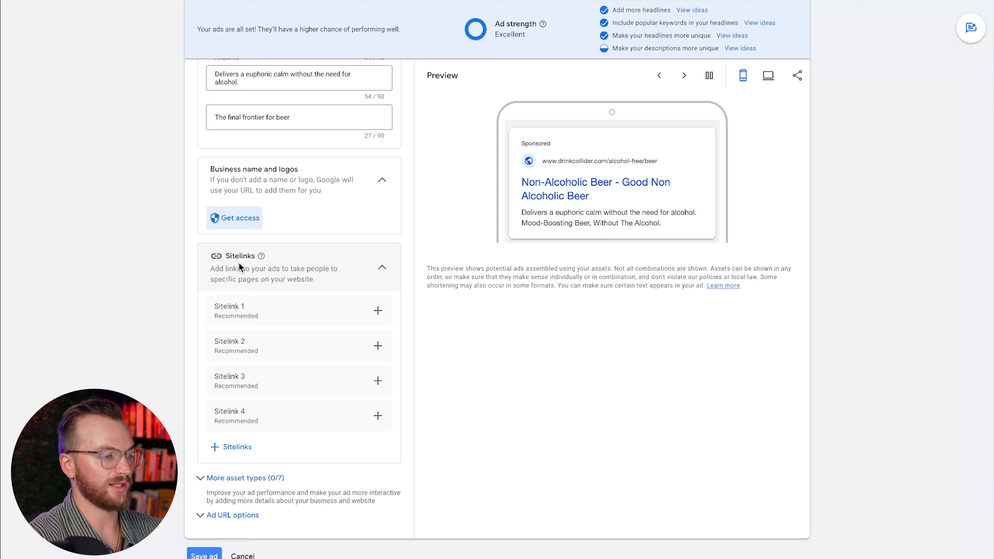
click(250, 477)
scroll(289, 399, down, 4)
scroll(258, 364, down, 4)
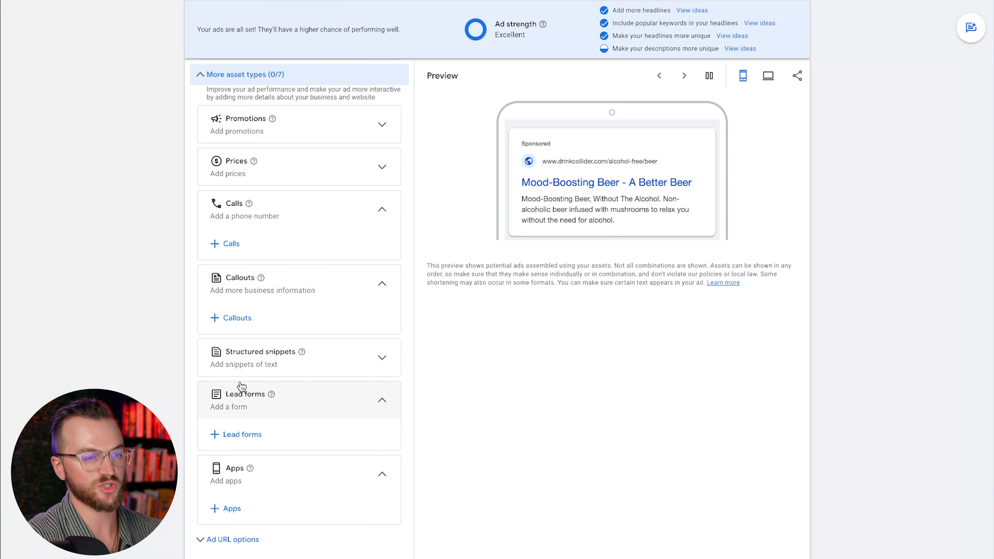
scroll(271, 260, up, 5)
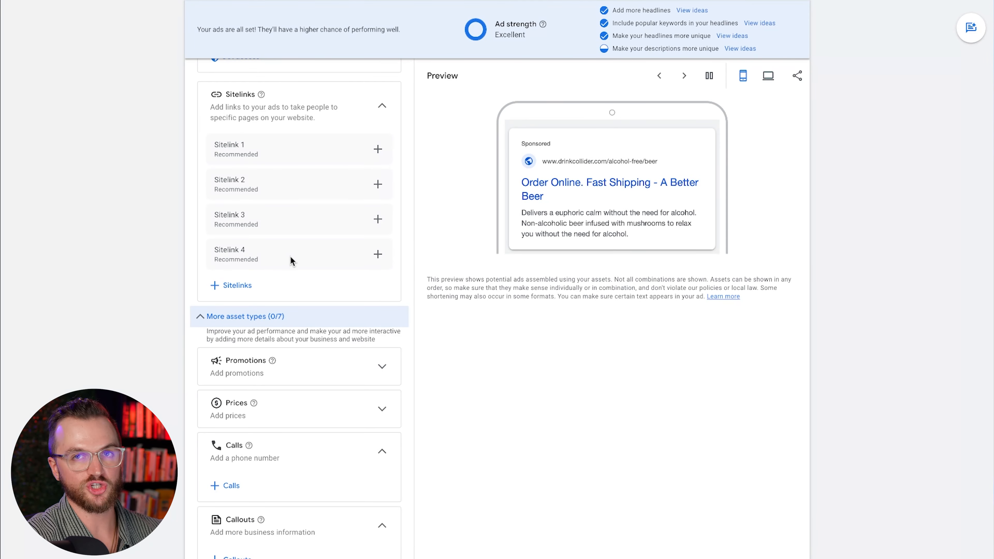
scroll(291, 256, down, 6)
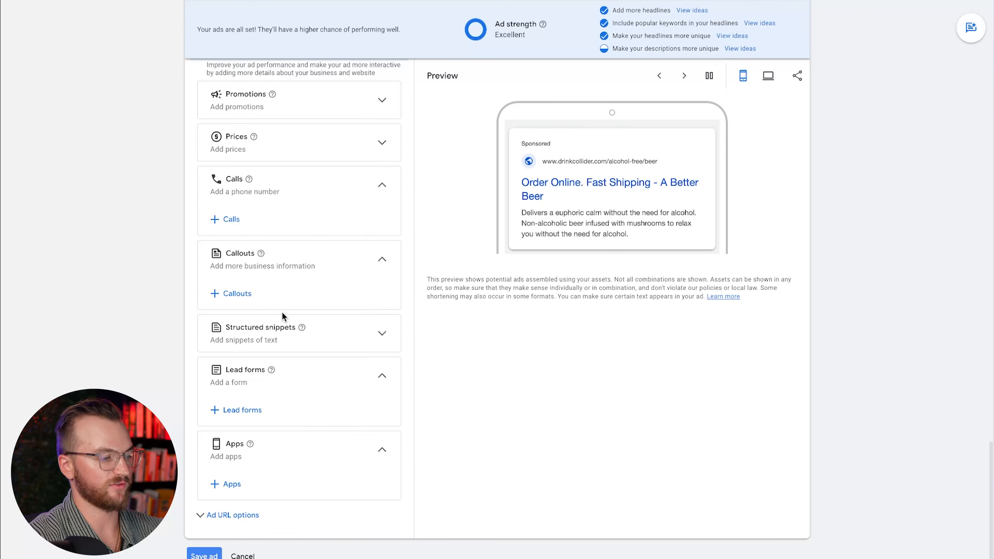
Check the responsive search ad once more from its final URL to its descriptions, and save it
scroll(331, 381, up, 20)
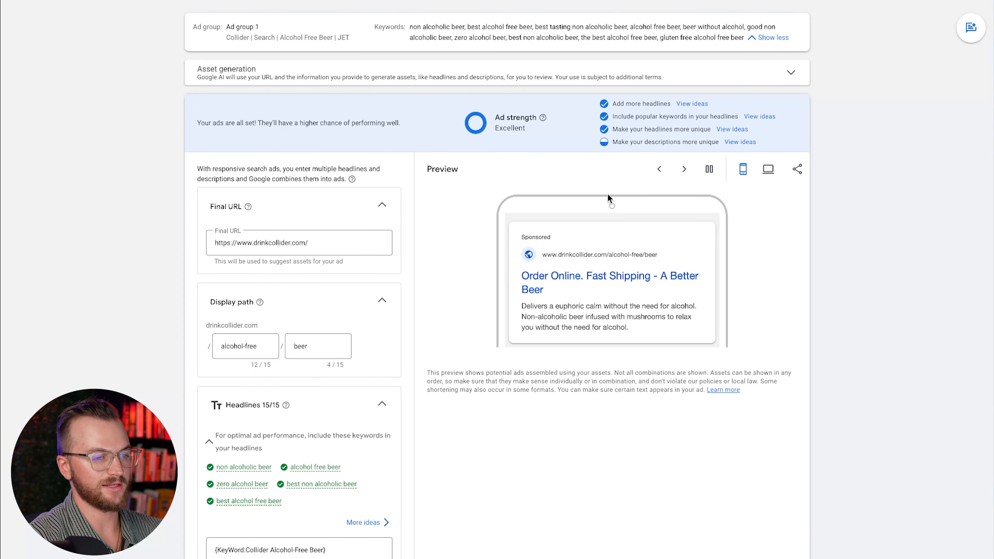
scroll(339, 364, down, 20)
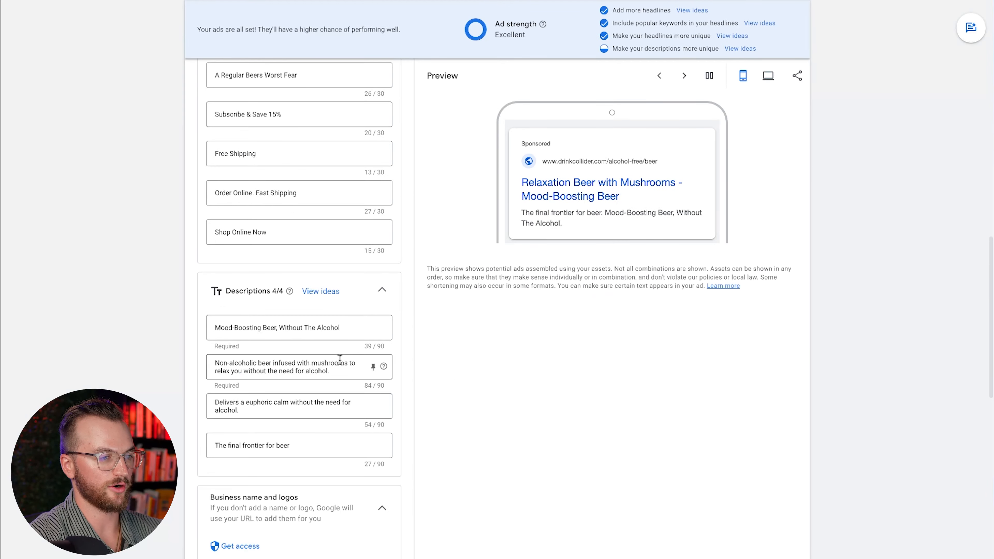
click(207, 550)
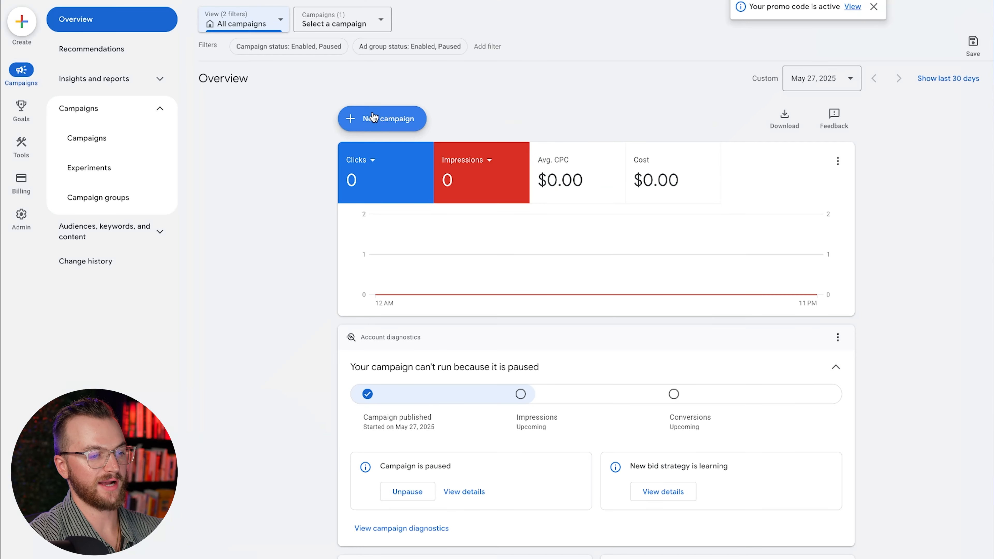
Open Ad group 1 of the campaign "Collider | Search | Alcohol Free Beer | JET" and show its ad groups table
click(360, 26)
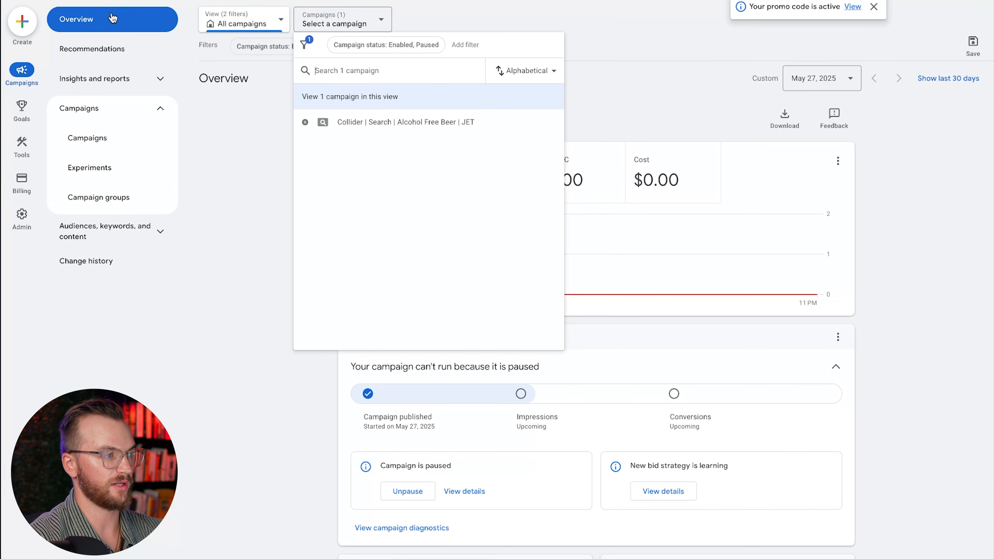
click(377, 127)
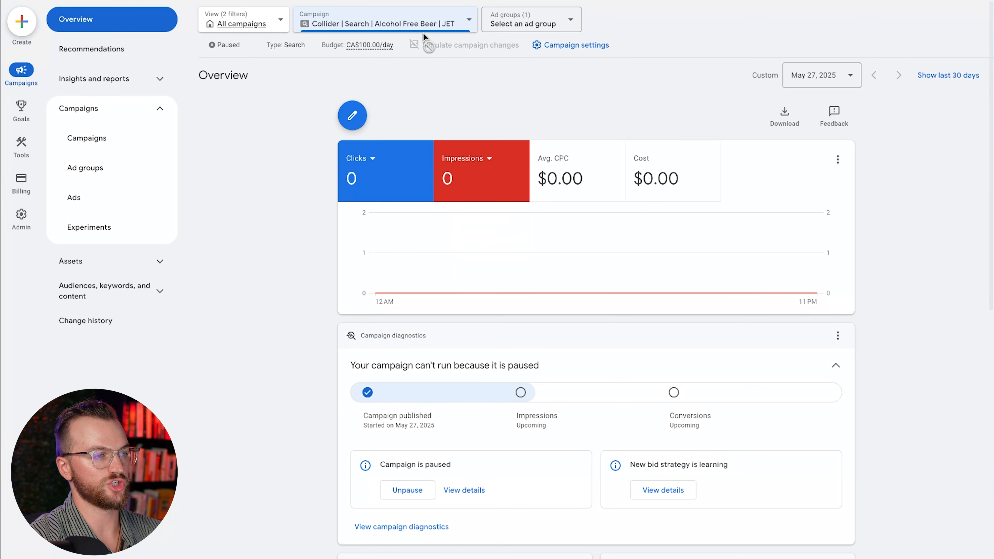
click(508, 32)
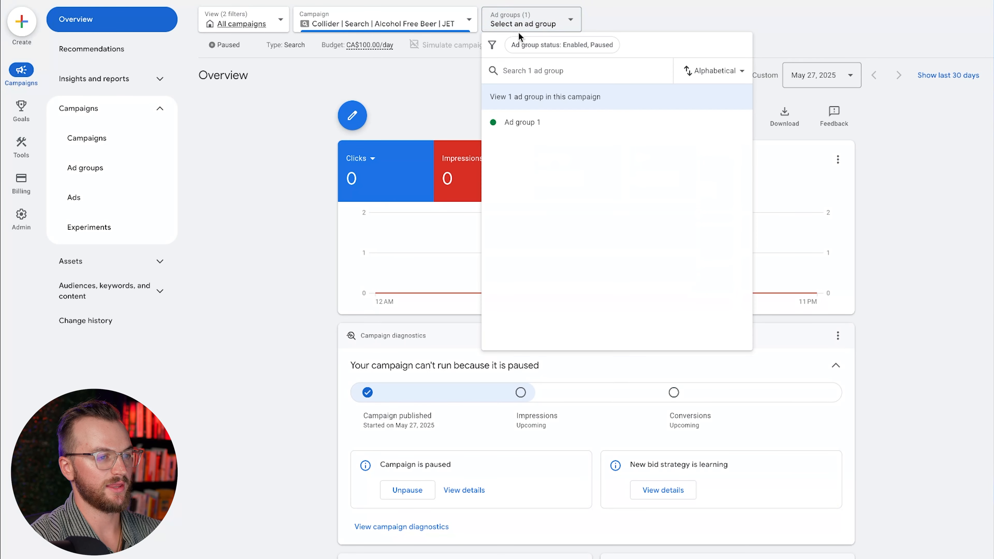
click(523, 123)
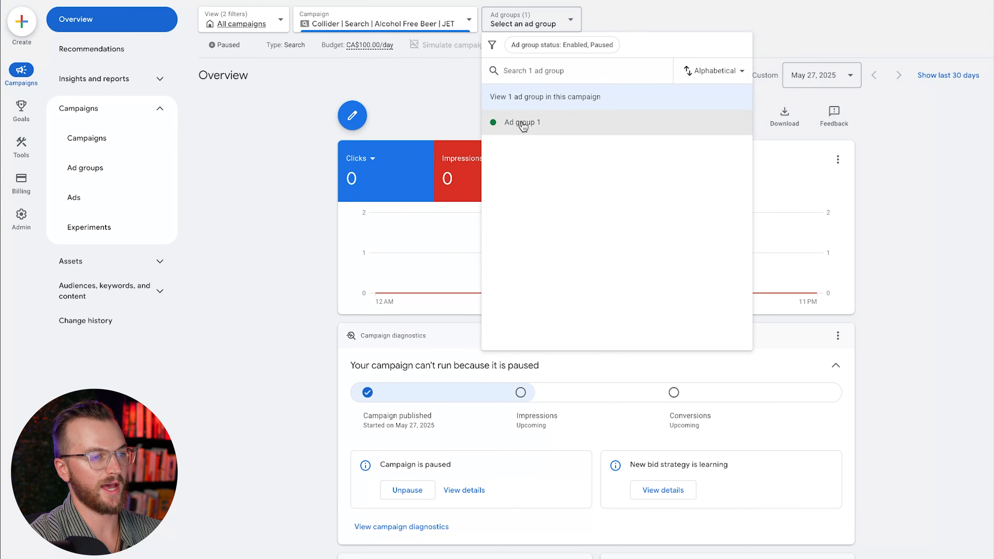
click(98, 169)
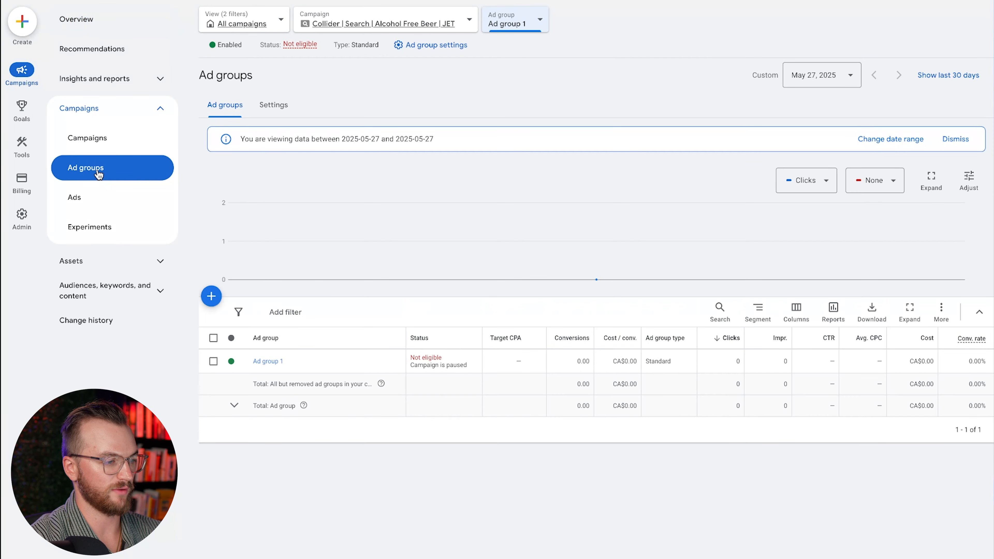
Rename Ad group 1 as "Non Alcoholic Beer"
click(295, 361)
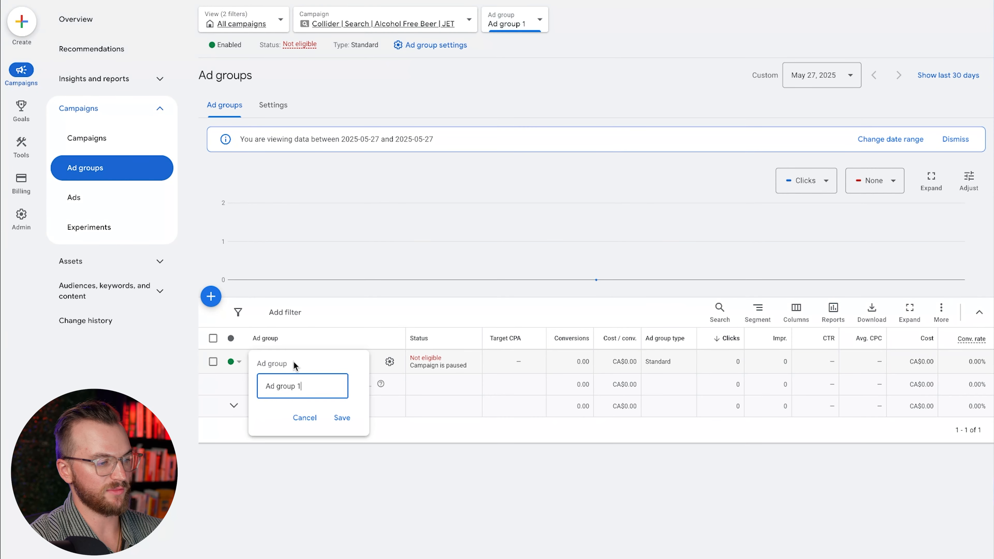
drag(309, 385, 267, 386)
text(Non )
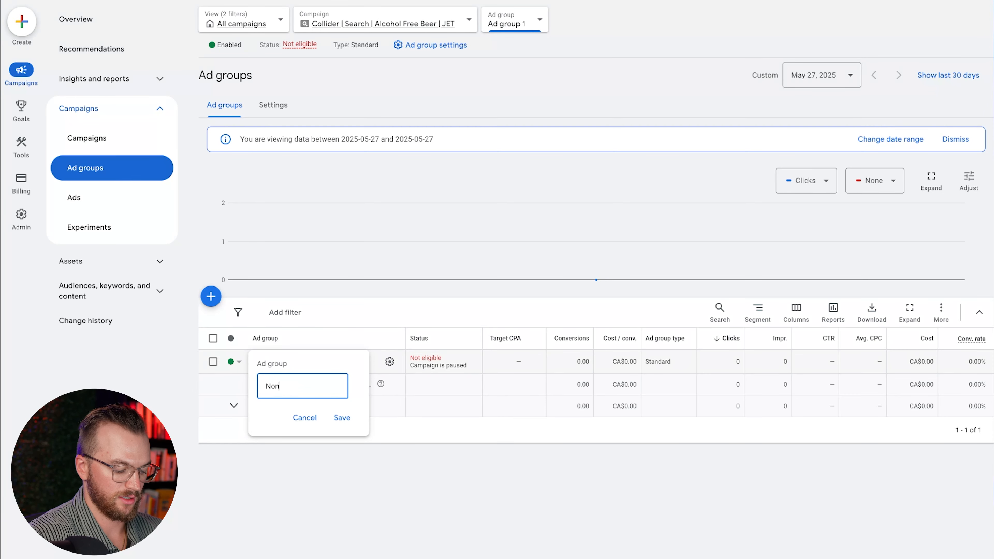
text(Alchoholic Beer)
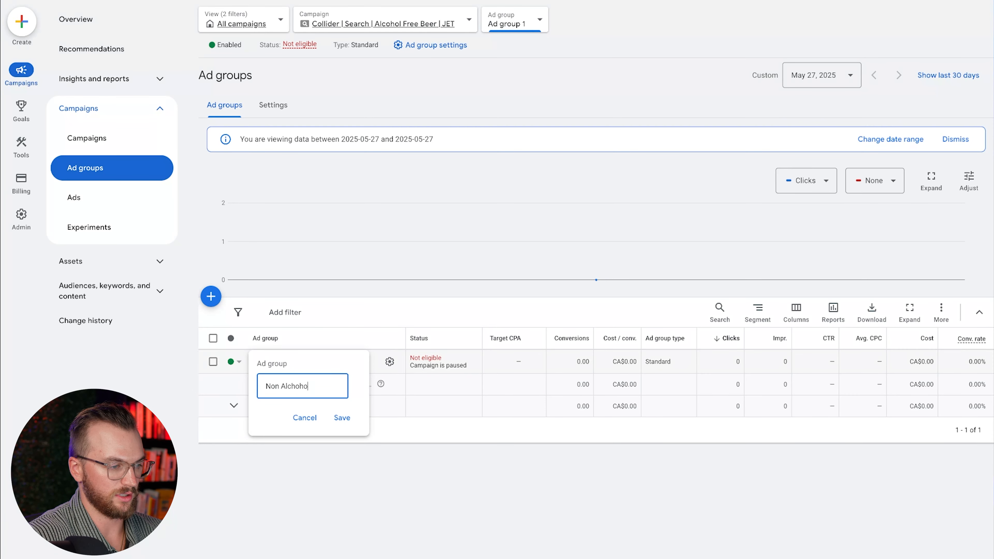
click(296, 386)
key(BackSpace)
click(341, 418)
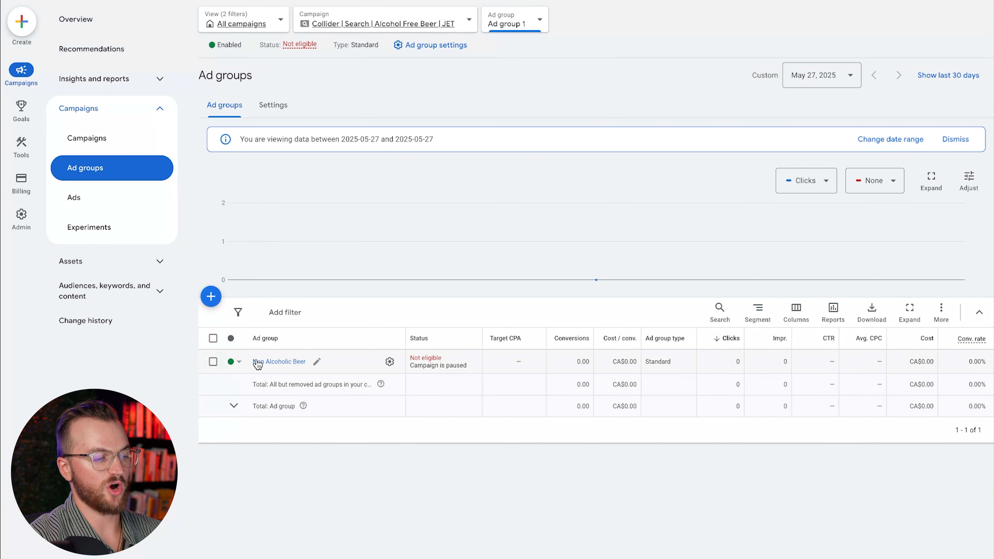
Copy the Non Alcoholic Beer ad group and paste it into the campaign "Collider | Search | Alcohol Free Beer | JET"
click(213, 362)
click(270, 314)
click(144, 170)
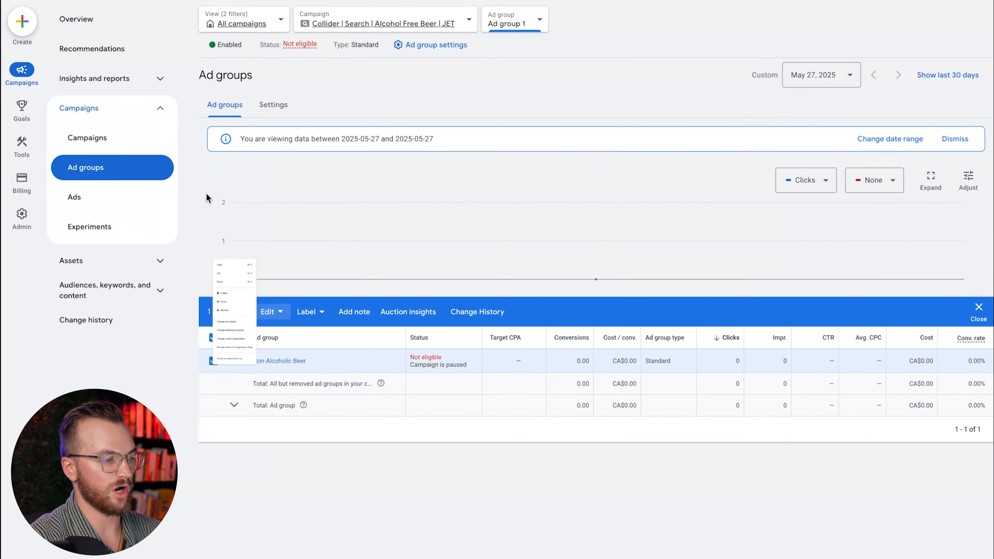
click(273, 313)
click(190, 230)
click(404, 265)
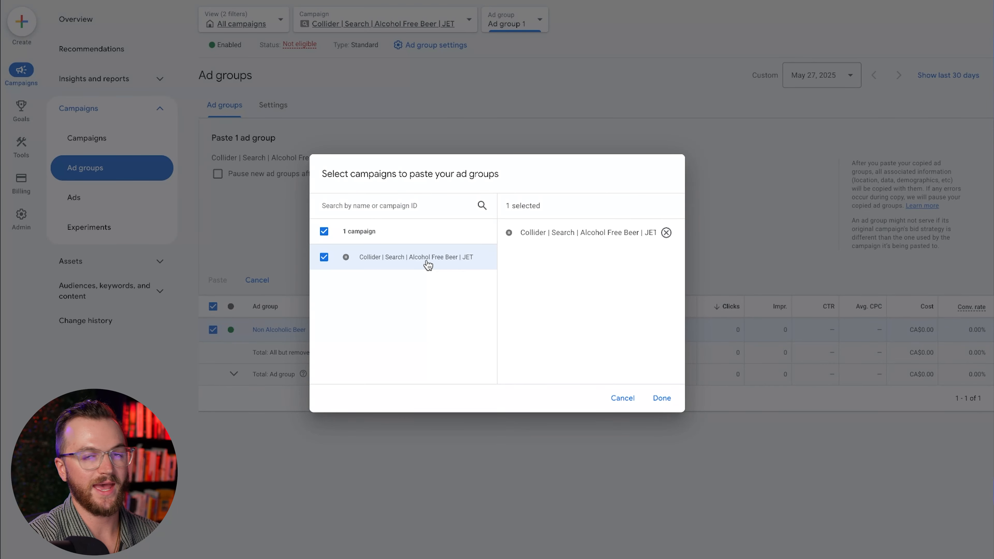
click(661, 398)
click(217, 281)
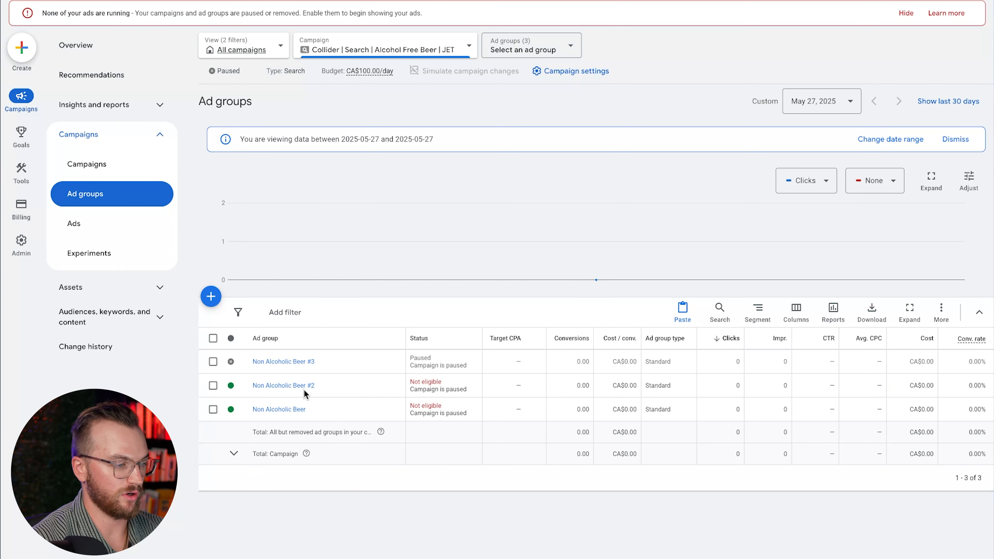
Rename the copied ad group "Non Alcoholic Beer #2" as "Non Alcoholic Seltzer"
click(321, 384)
drag(335, 410, 259, 414)
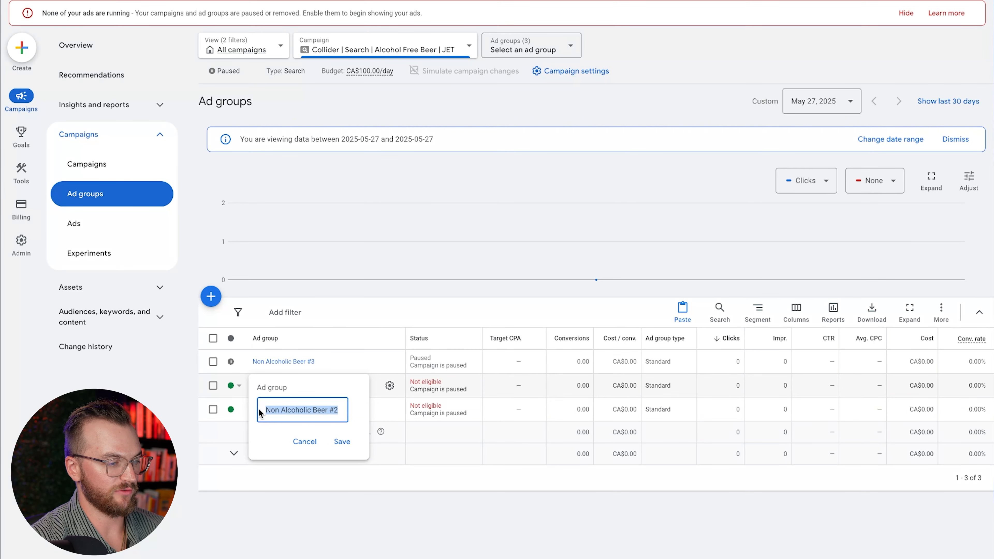
key(End)
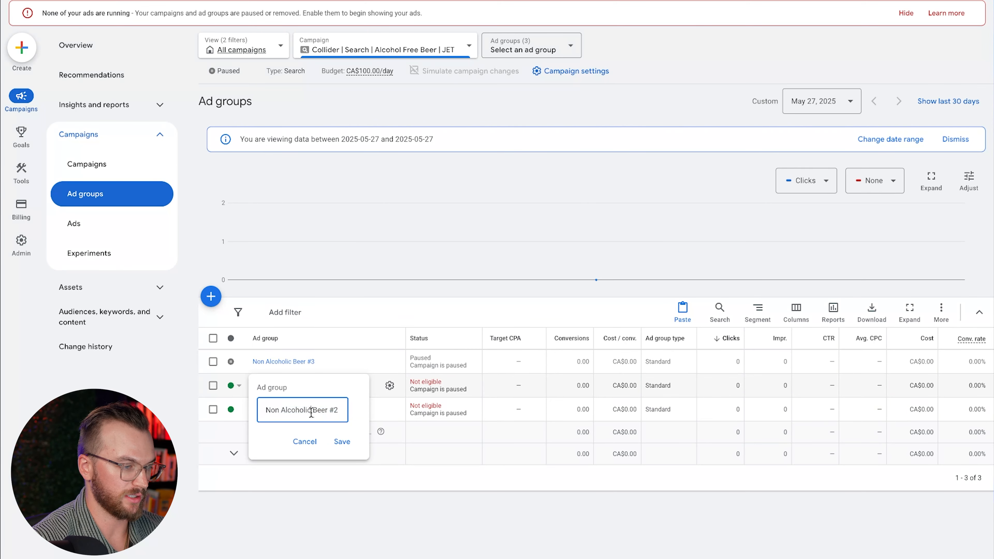
key(BackSpace)
key(BackSpace)
key(BackSpace)
key(BackSpace)
key(BackSpace)
key(BackSpace)
key(BackSpace)
text(Seltzer)
click(343, 442)
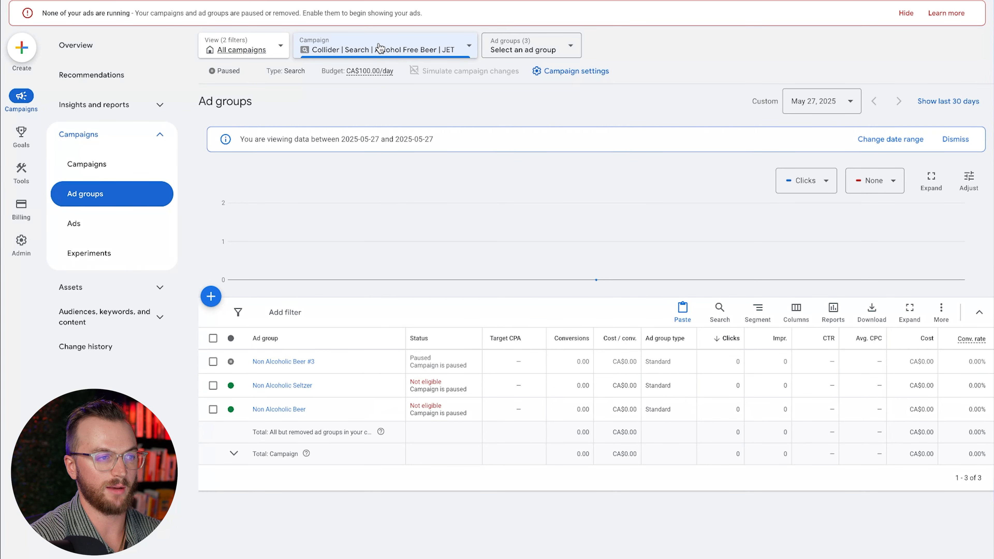
Open the Non Alcoholic Seltzer ad group and remove all the beer keywords copied into it
mouse_move(375, 72)
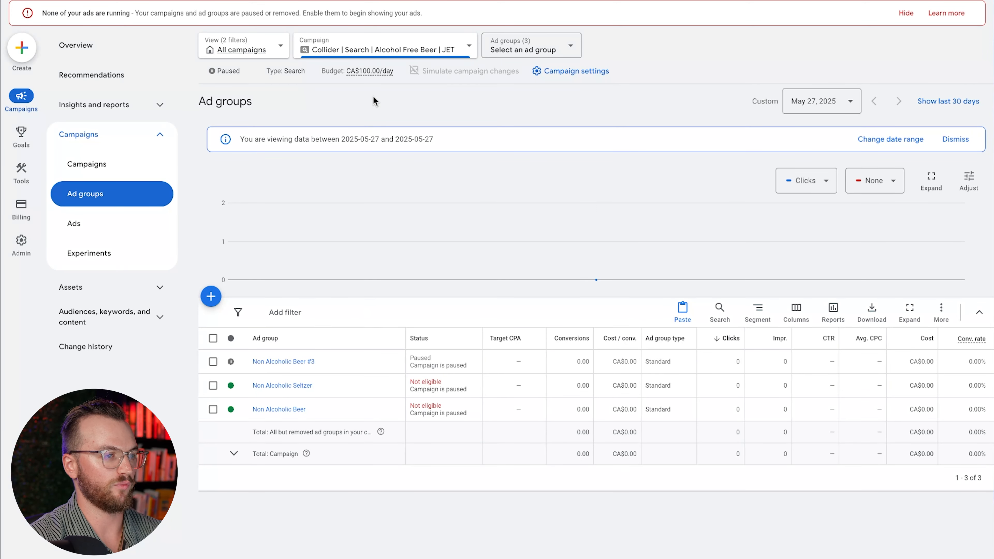
click(283, 386)
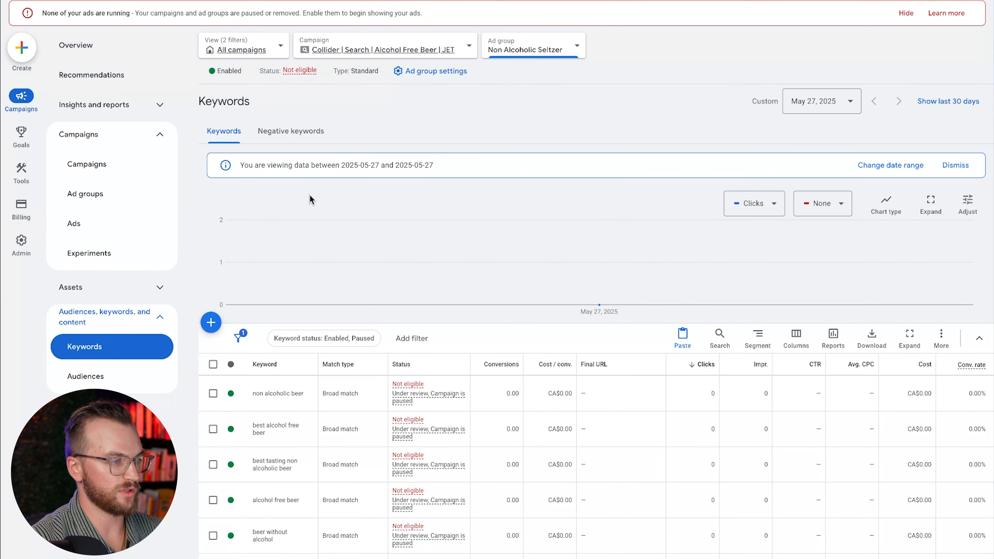
scroll(305, 262, down, 5)
scroll(309, 235, up, 5)
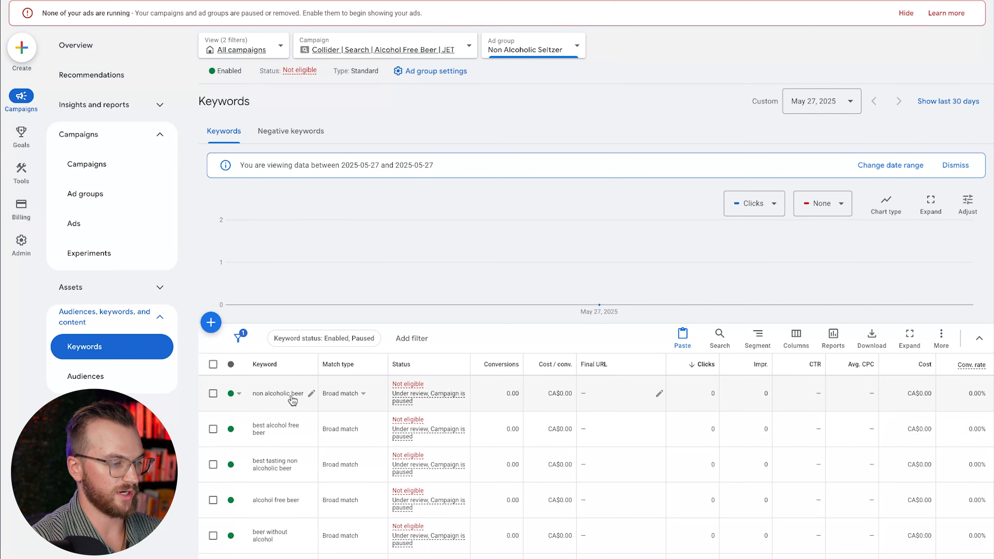
click(213, 365)
click(285, 341)
click(204, 314)
click(599, 320)
Start adding keywords with "non alcoholic seltzer" and get keyword ideas for the same term, keeping the keyword only once
click(210, 323)
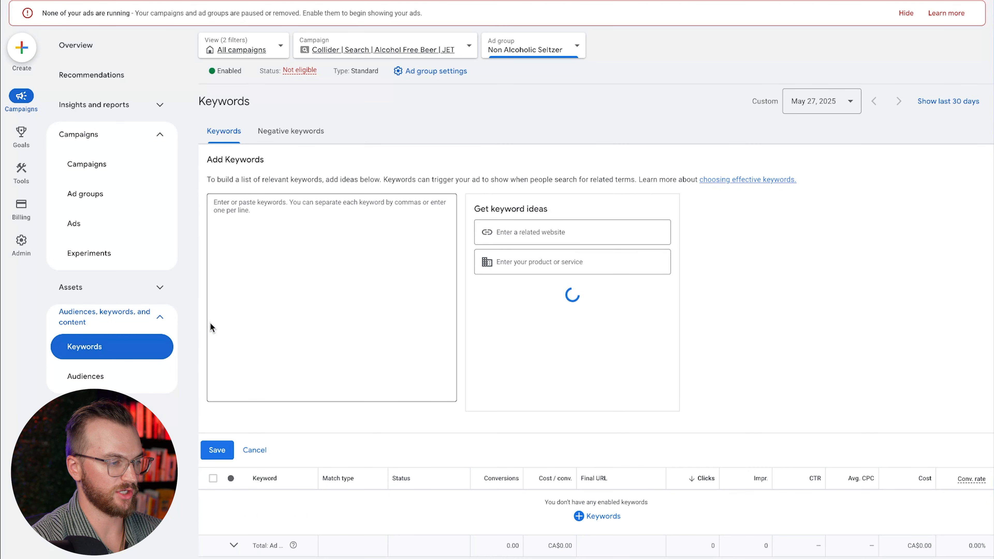
click(377, 220)
text(non)
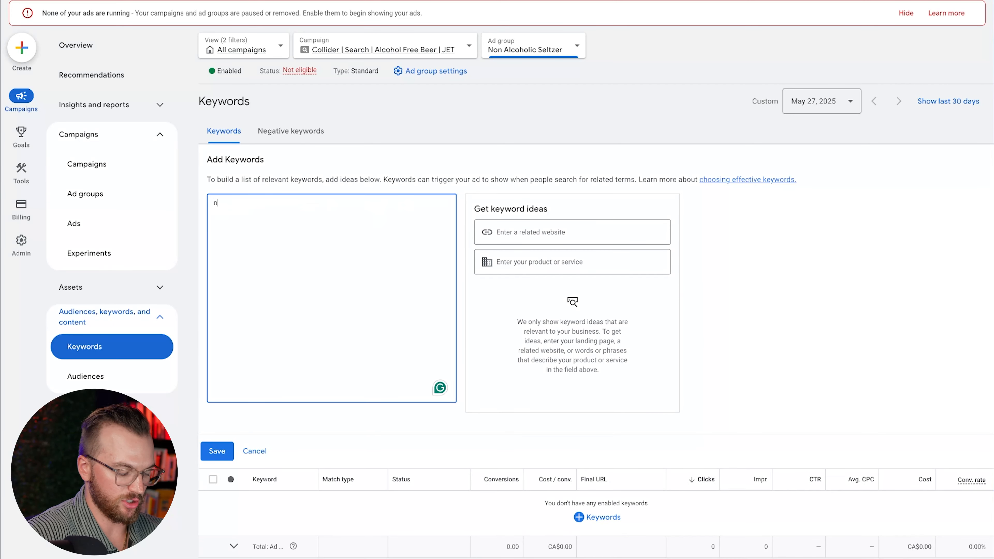
text( alchoholic seltzer)
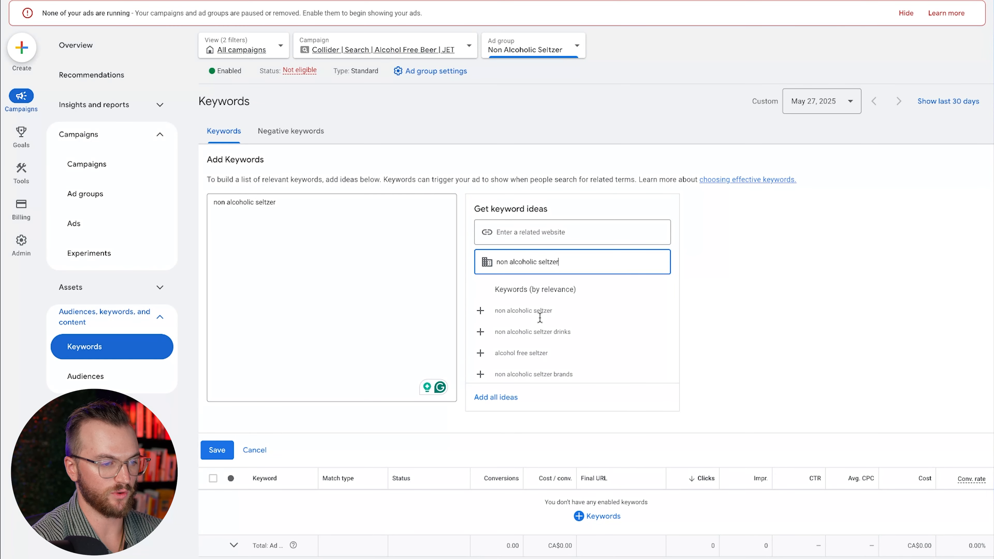
click(516, 309)
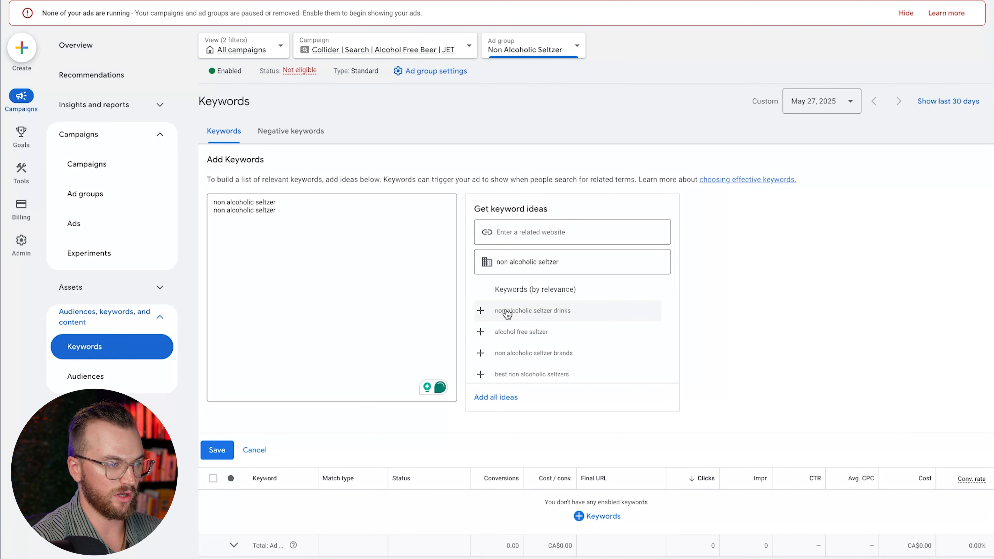
key(BackSpace)
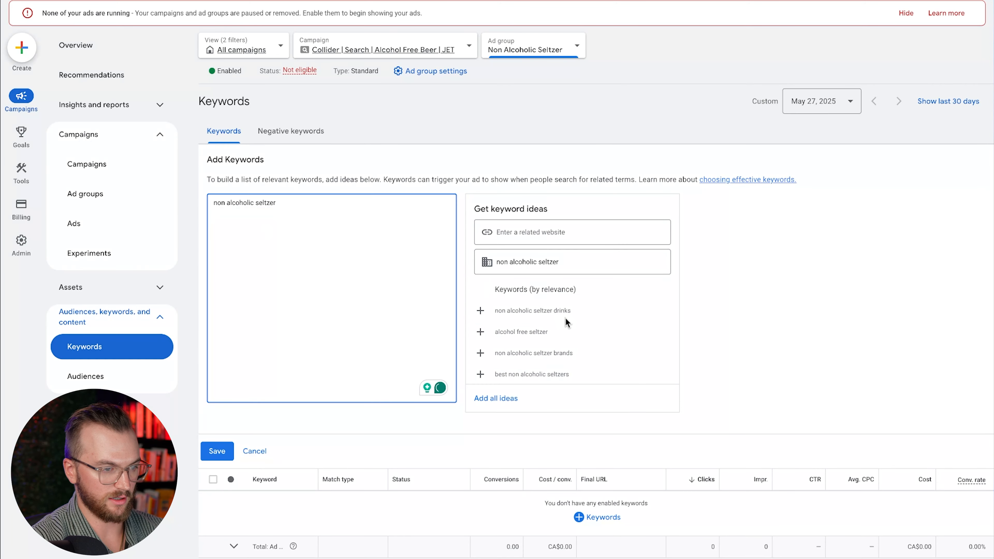
Add the ideas non alcoholic seltzer drinks, alcohol free seltzer, best non alcoholic seltzers, zero alcohol seltzer and non alcoholic sparkling water
click(554, 318)
click(533, 319)
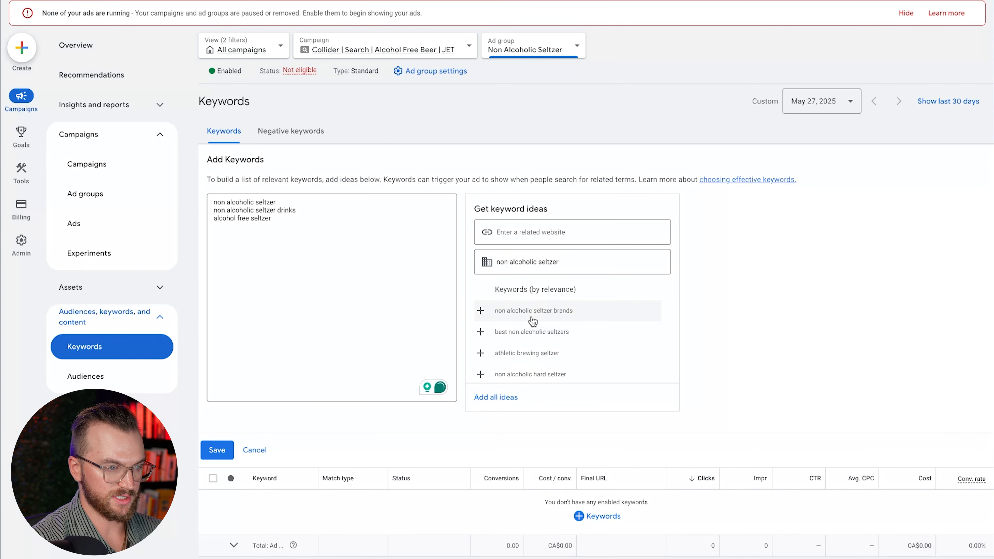
click(537, 332)
scroll(539, 340, down, 1)
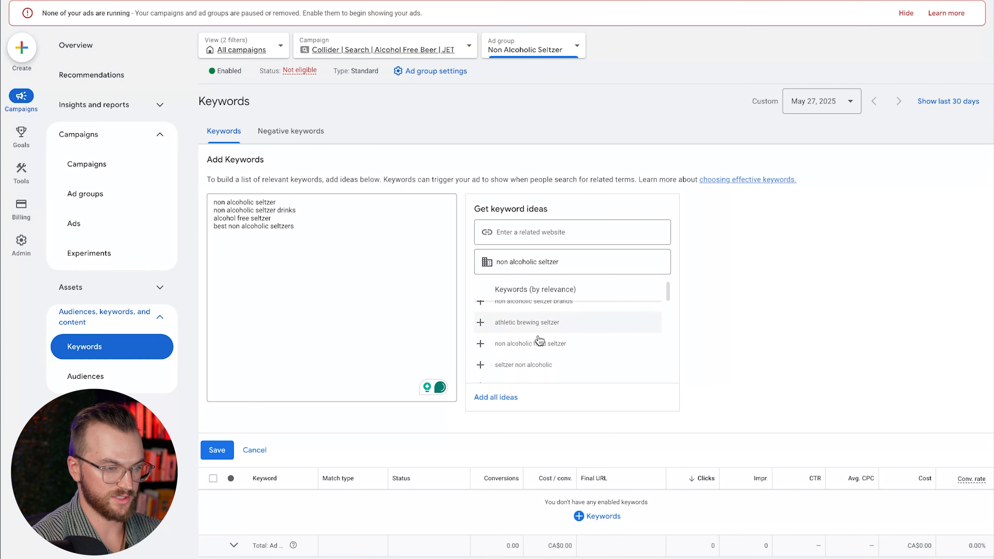
scroll(540, 340, down, 1)
click(542, 343)
scroll(548, 356, down, 2)
scroll(548, 358, down, 2)
click(548, 348)
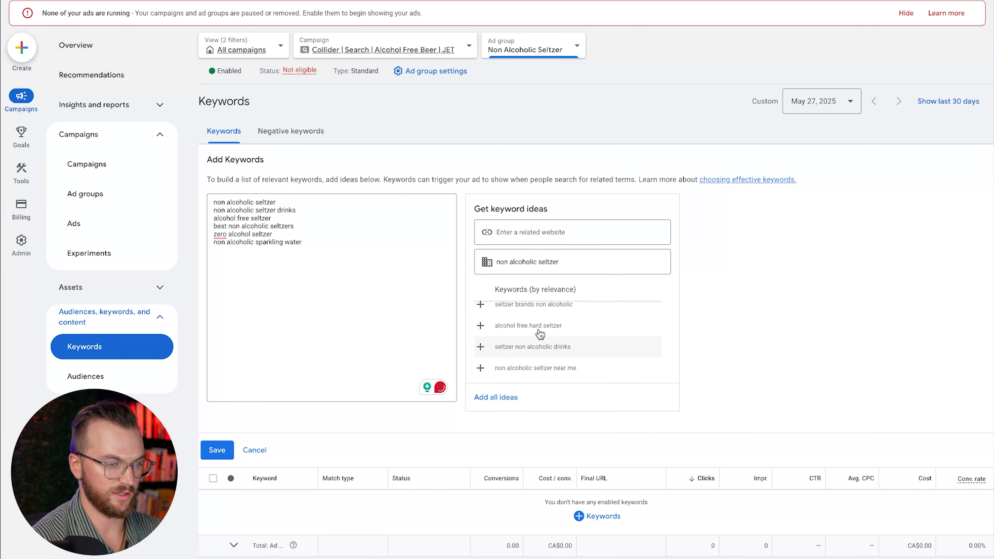
Add the idea alcohol free hard seltzer and save the keyword list, requesting a policy exception for the flagged keywords
click(539, 331)
click(214, 458)
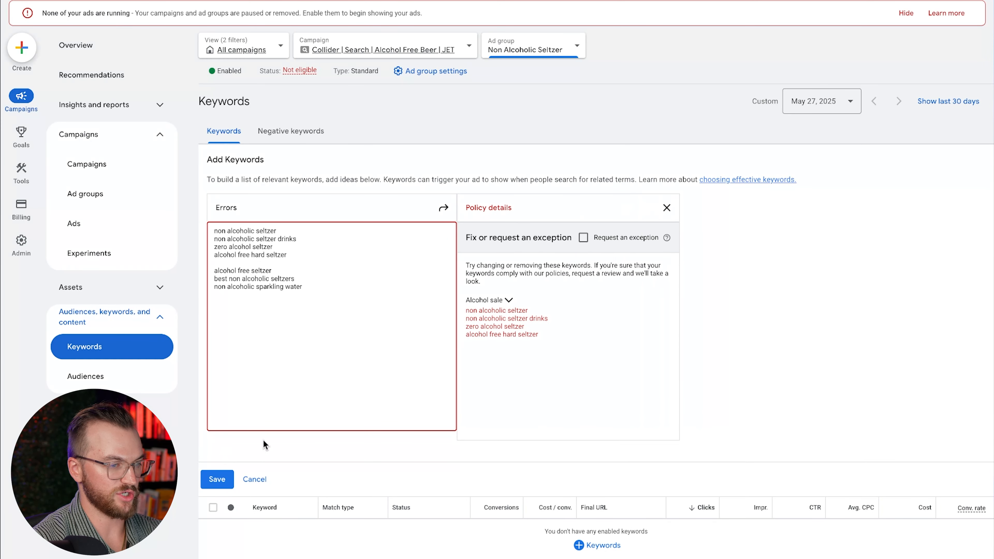
click(584, 237)
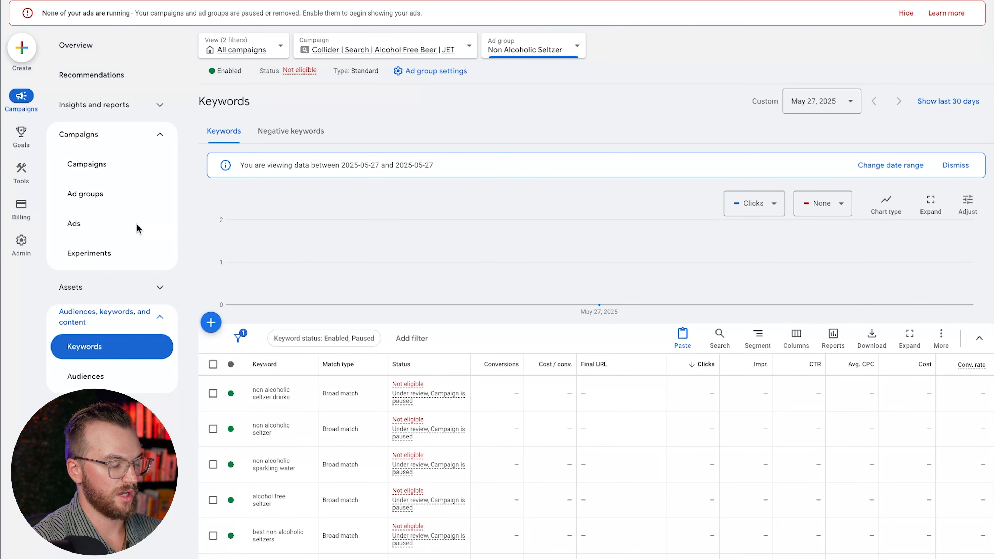
Open the Non Alcoholic Seltzer ad group's responsive search ad and examine its ad strength, final URL, display path, headlines and descriptions
click(114, 221)
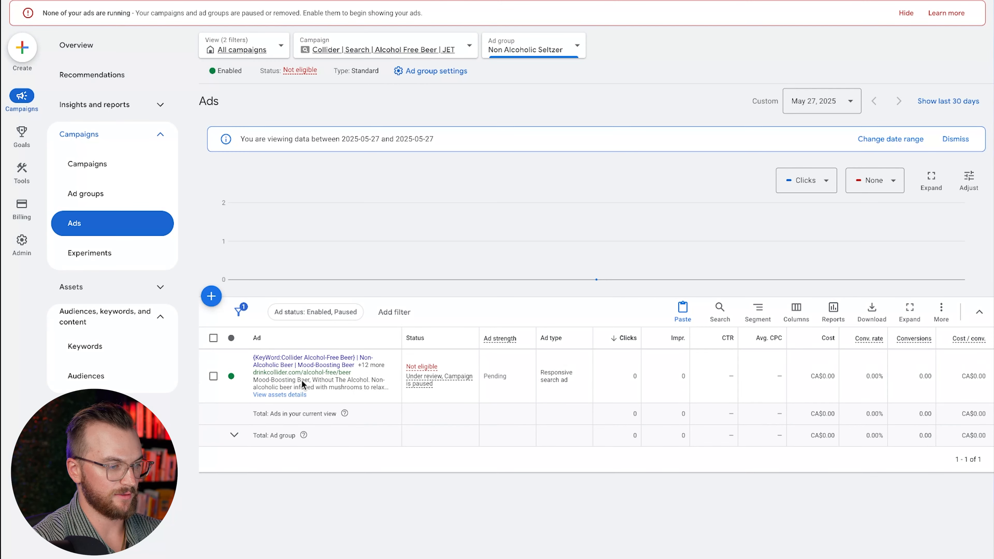
click(302, 380)
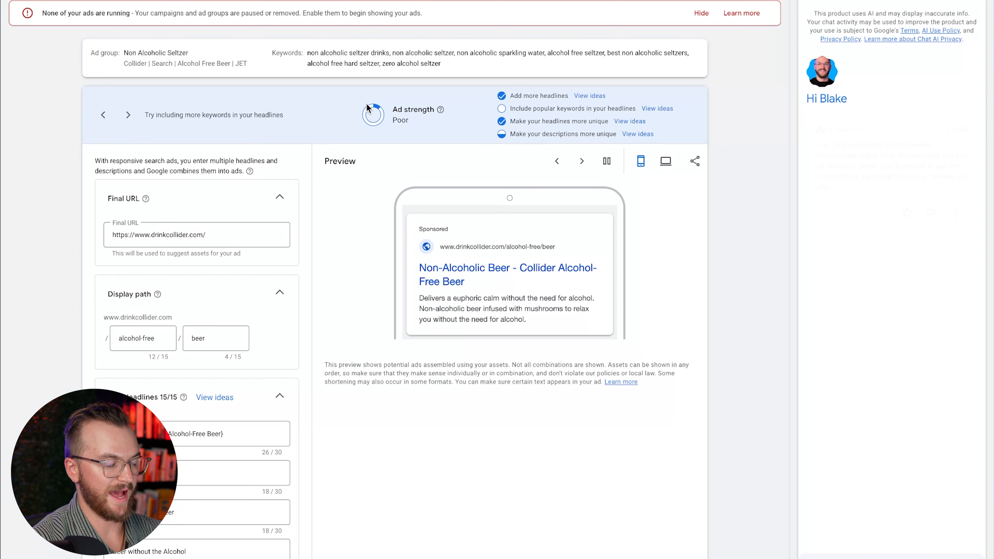
scroll(188, 344, down, 15)
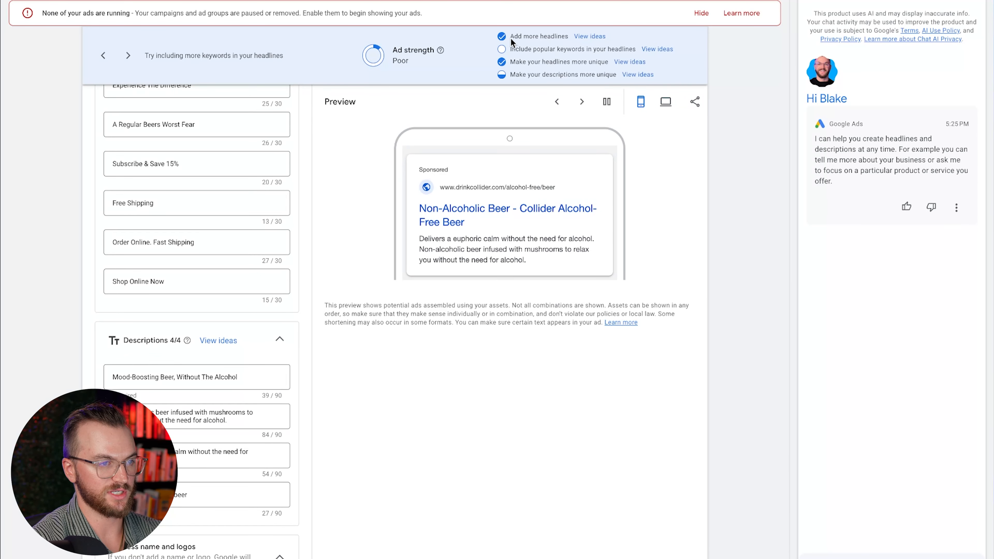
scroll(186, 315, up, 10)
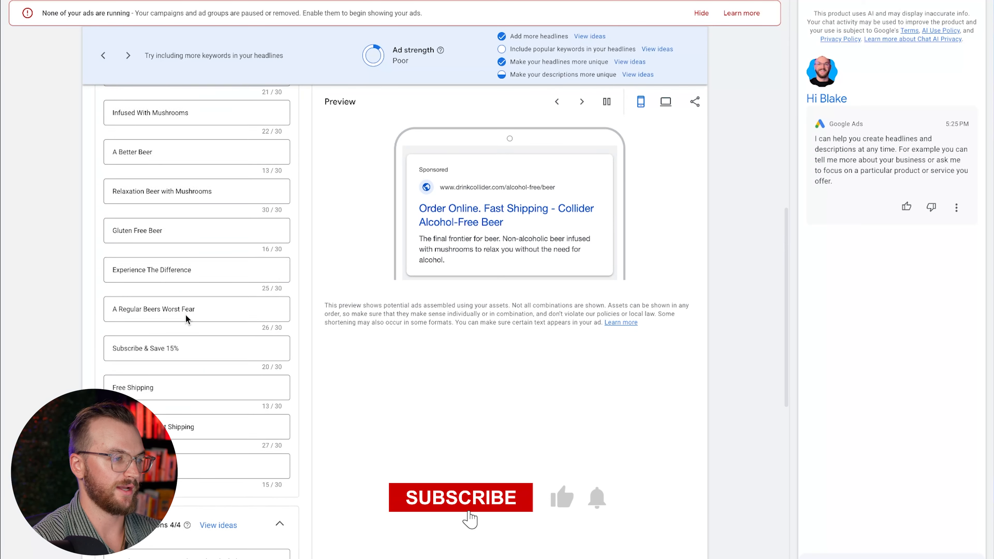
scroll(186, 315, up, 2)
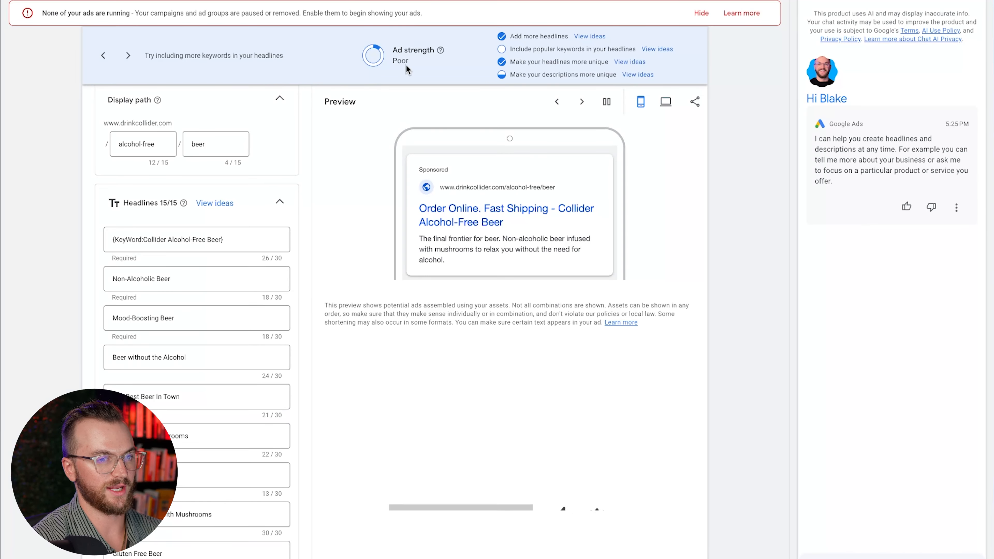
scroll(238, 382, up, 5)
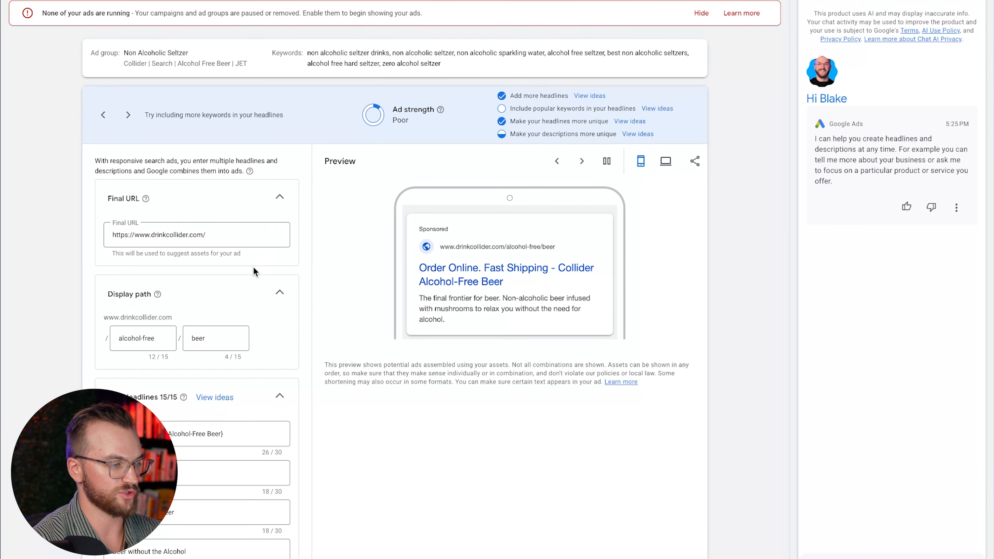
scroll(211, 231, down, 15)
scroll(211, 231, up, 15)
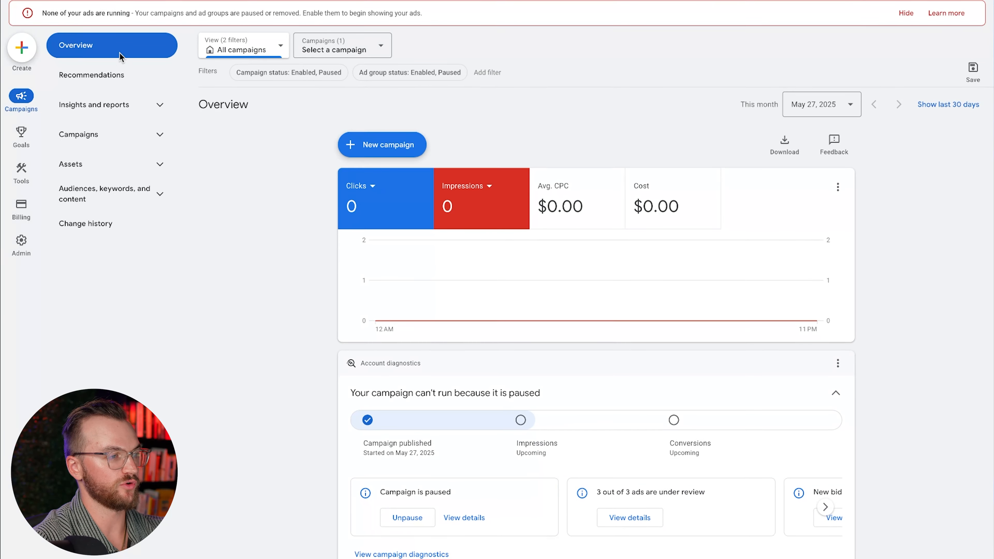
Open the account's assets and start adding a new sitelink, keeping it applied at the Account level
click(143, 170)
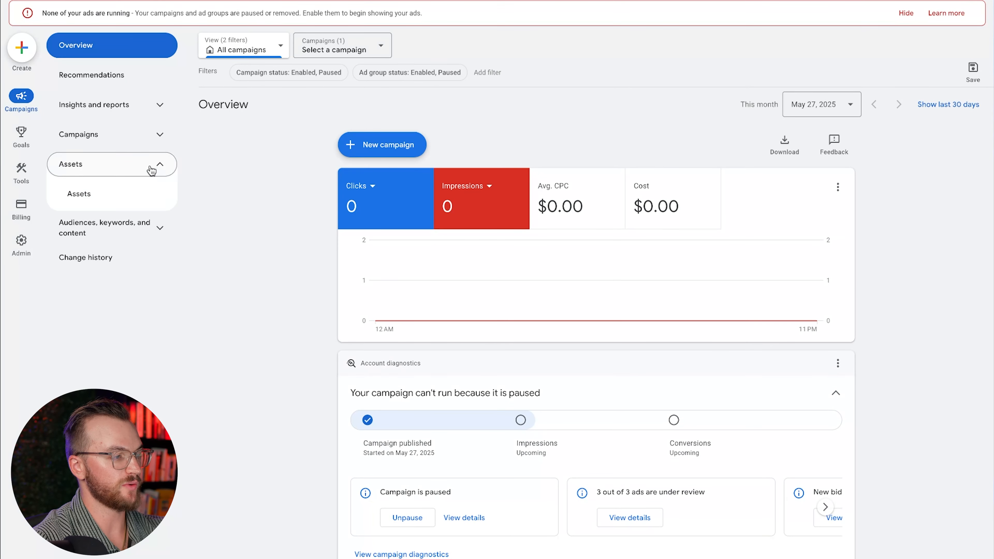
click(113, 192)
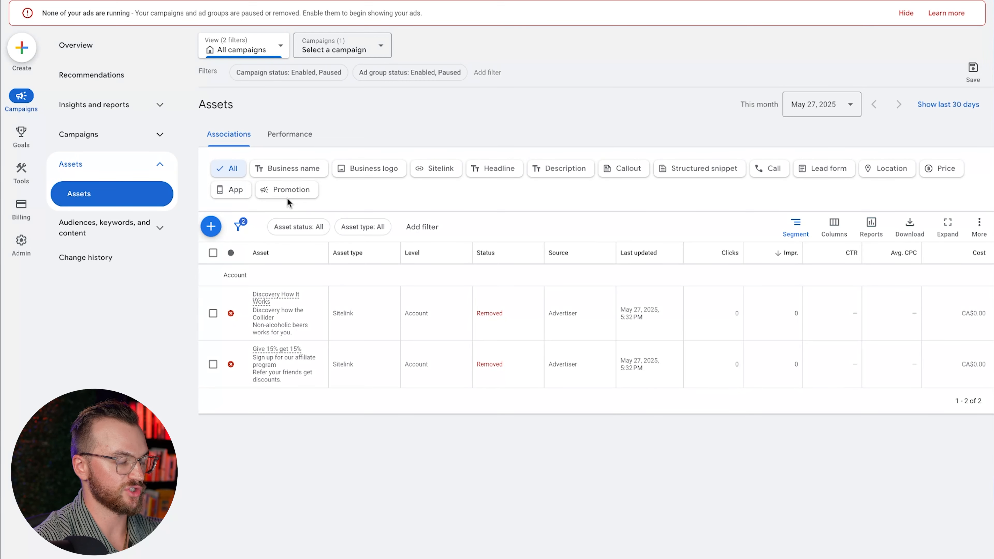
click(211, 227)
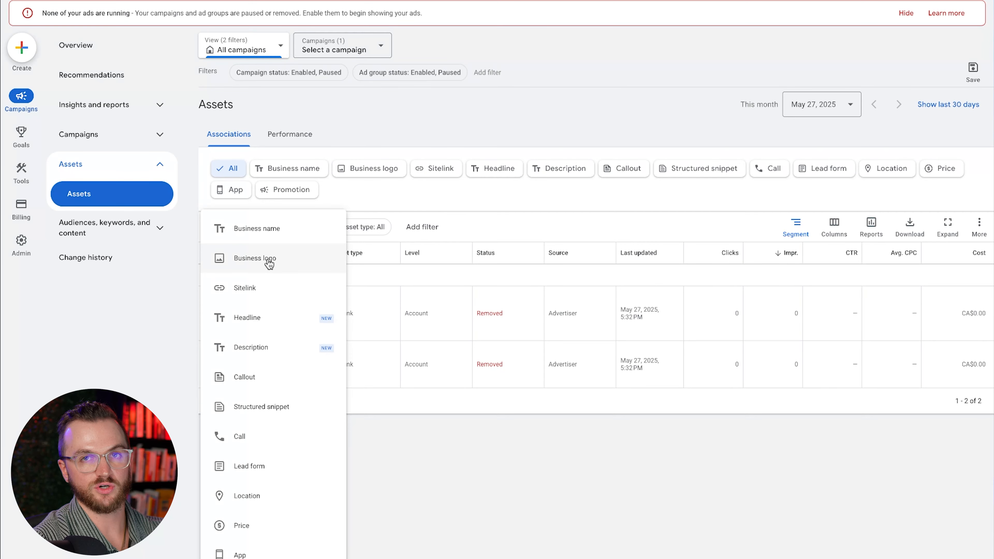
click(261, 294)
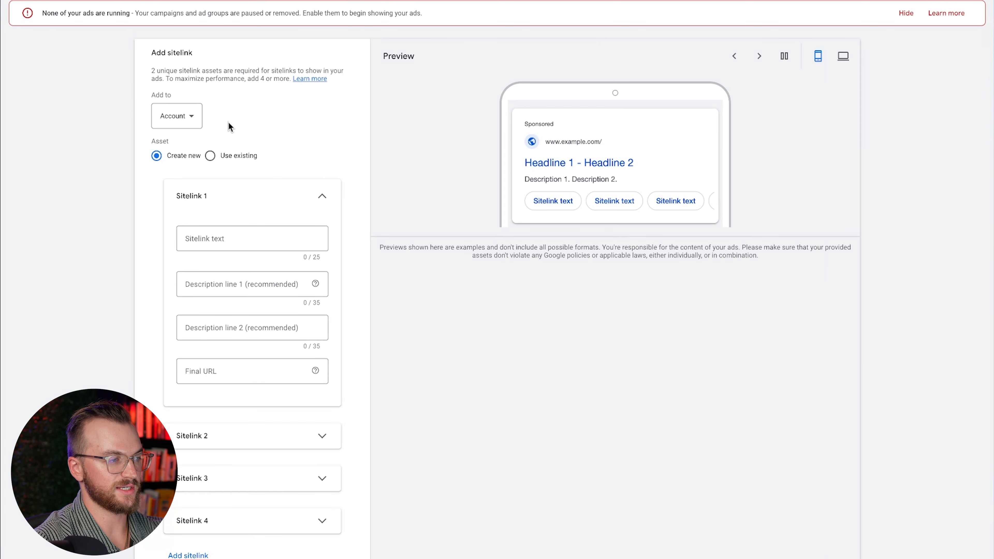
click(193, 124)
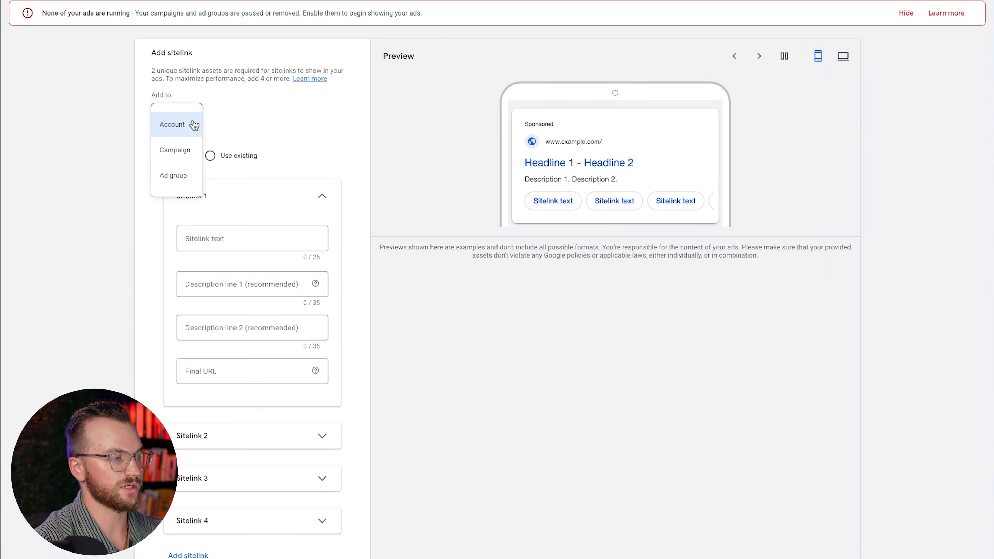
click(258, 119)
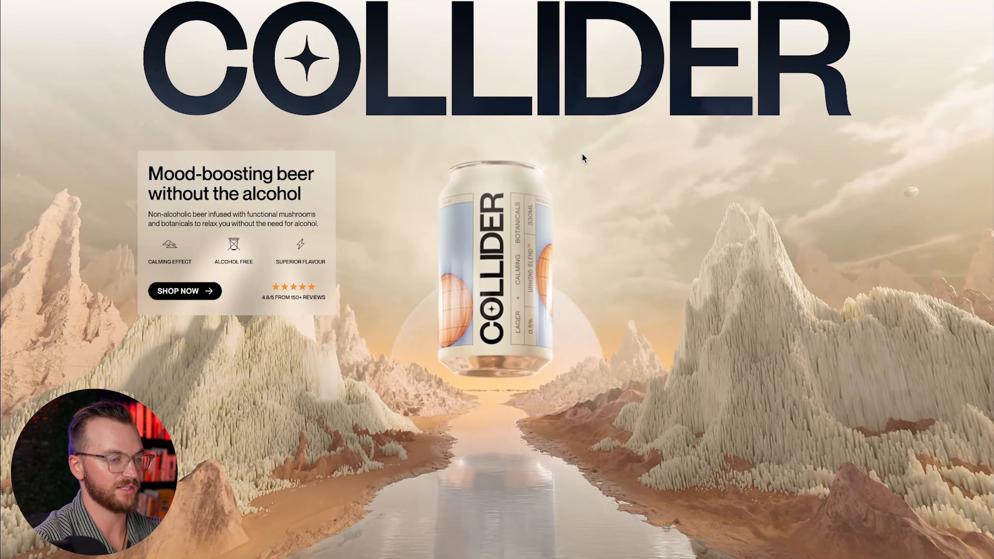
Look through the Collider homepage for sitelink ideas and set the first sitelink's text to "Discover How It Works"
scroll(403, 128, down, 15)
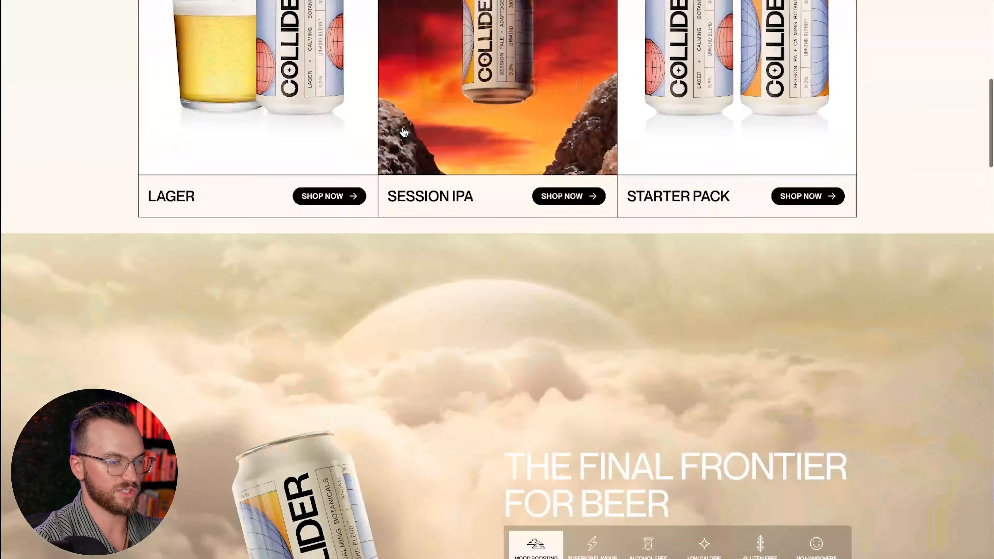
scroll(402, 128, down, 1)
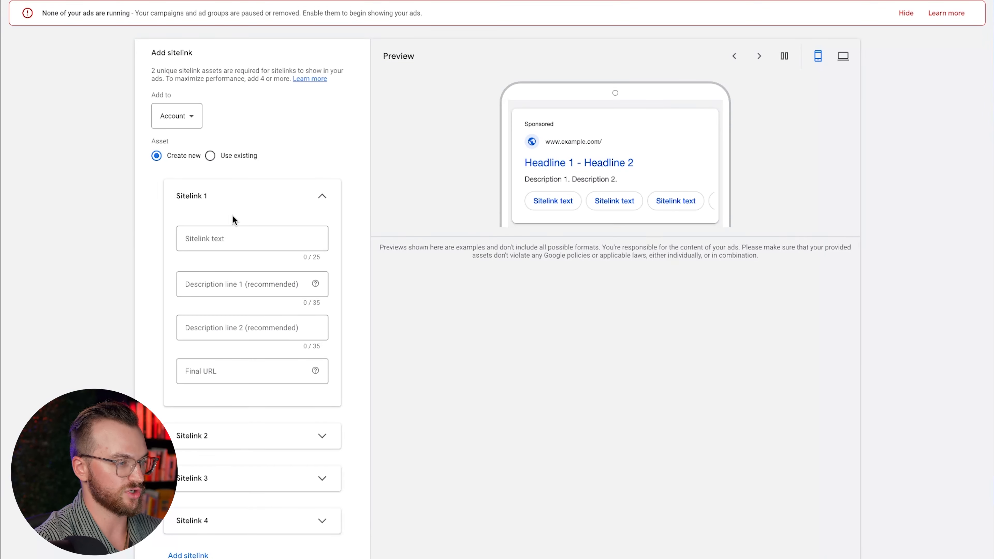
click(226, 236)
text(Dikscovery)
key(ctrl+a)
text(Discover How It Works)
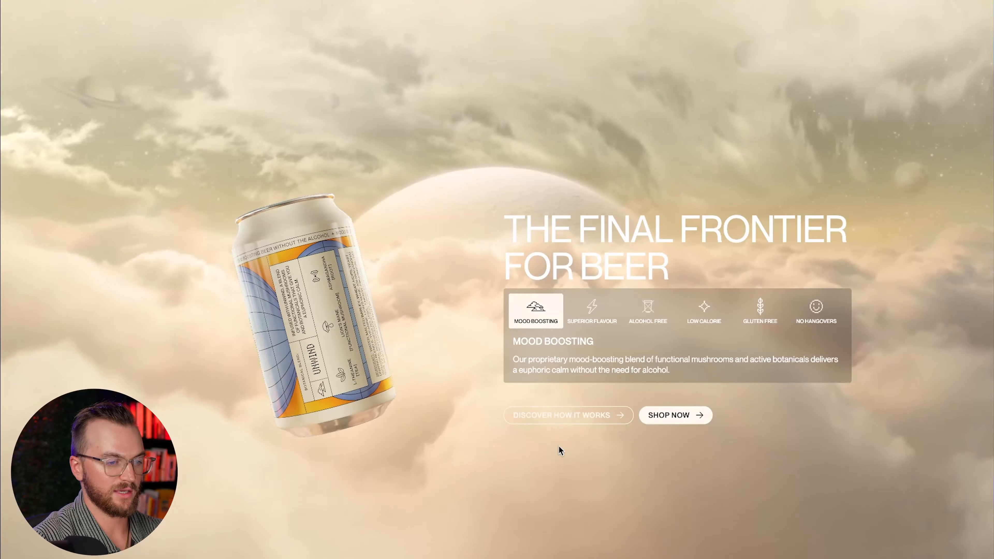
click(557, 416)
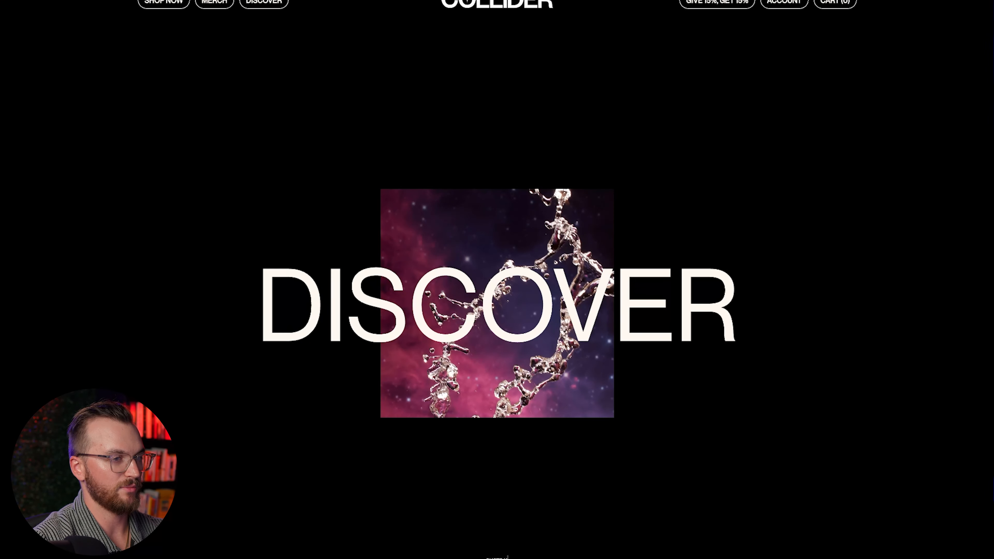
scroll(498, 219, down, 5)
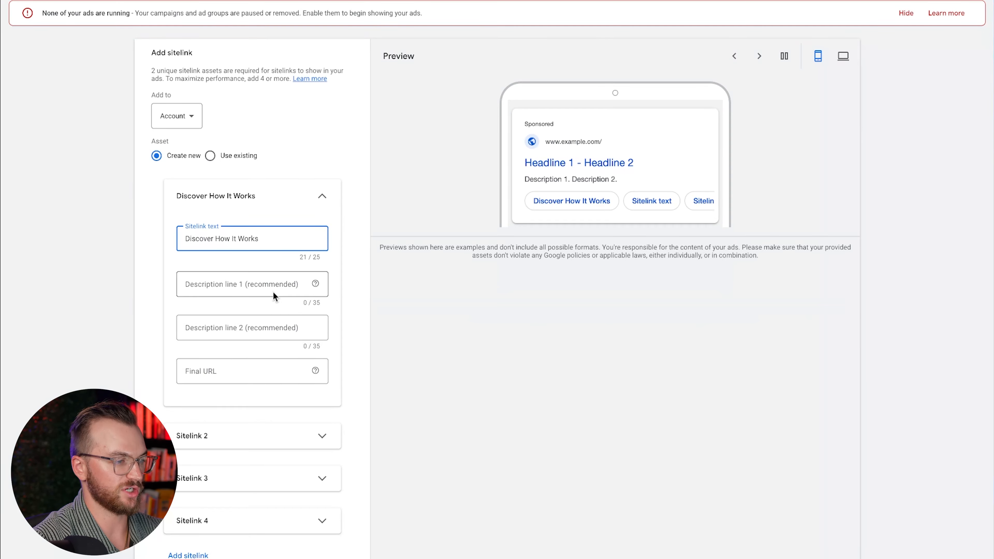
click(207, 371)
text(https://www.drinkcollider.com/pages/beer)
Fill in the first sitelink's descriptions with "Discovery how our Collider" and "Non-alcoholic beer works"
click(217, 276)
text(Discvery)
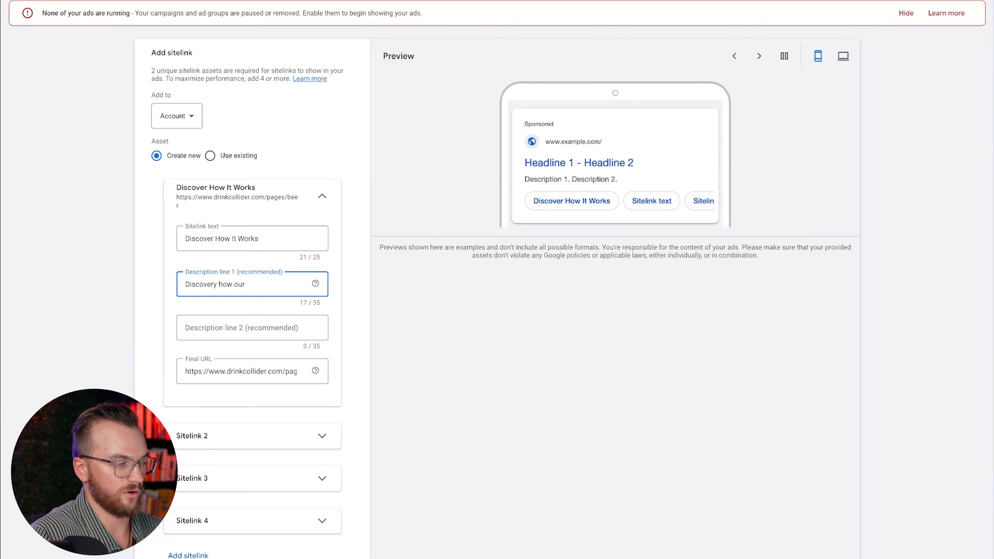
click(232, 325)
text(Non)
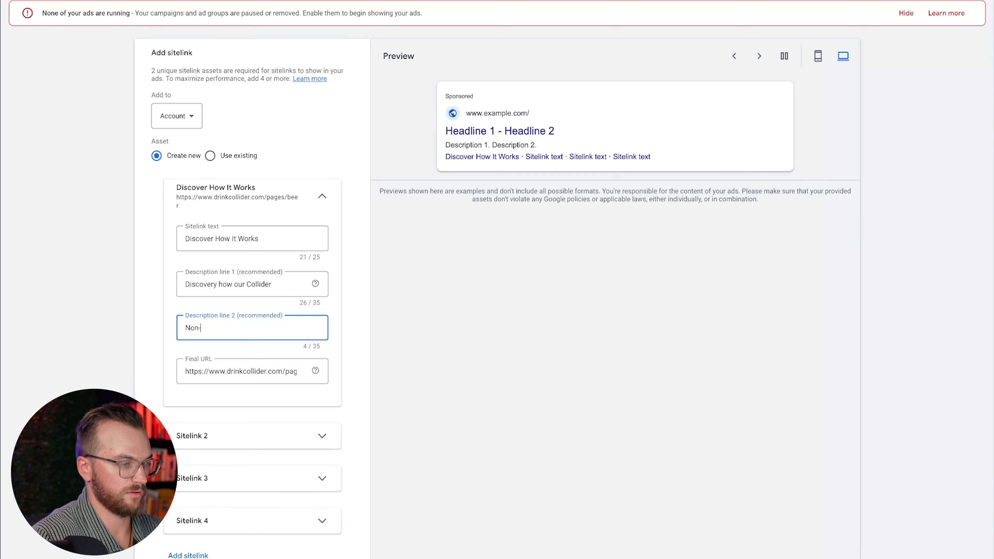
text(-alcohol)
key(BackSpace)
key(BackSpace)
key(BackSpace)
text(oholic beer works)
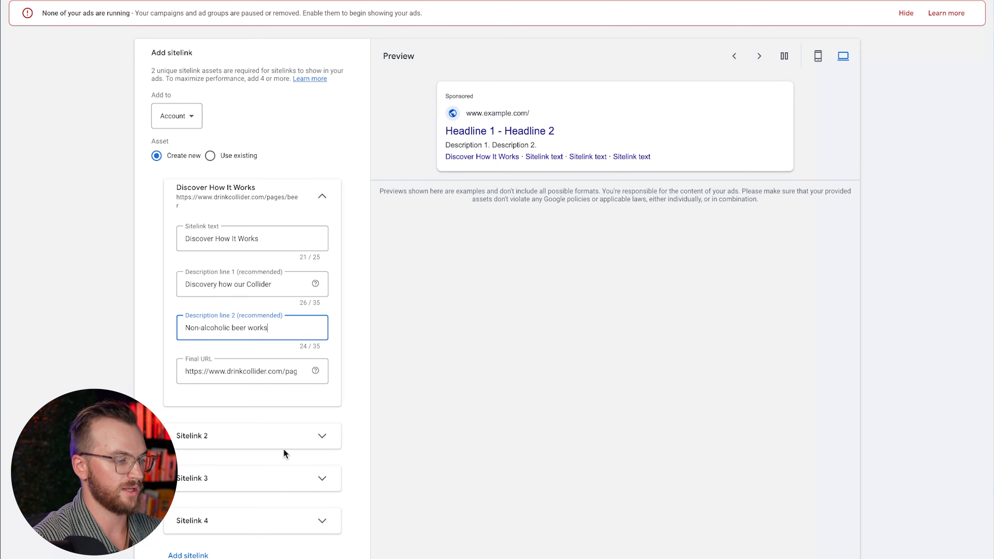
click(290, 446)
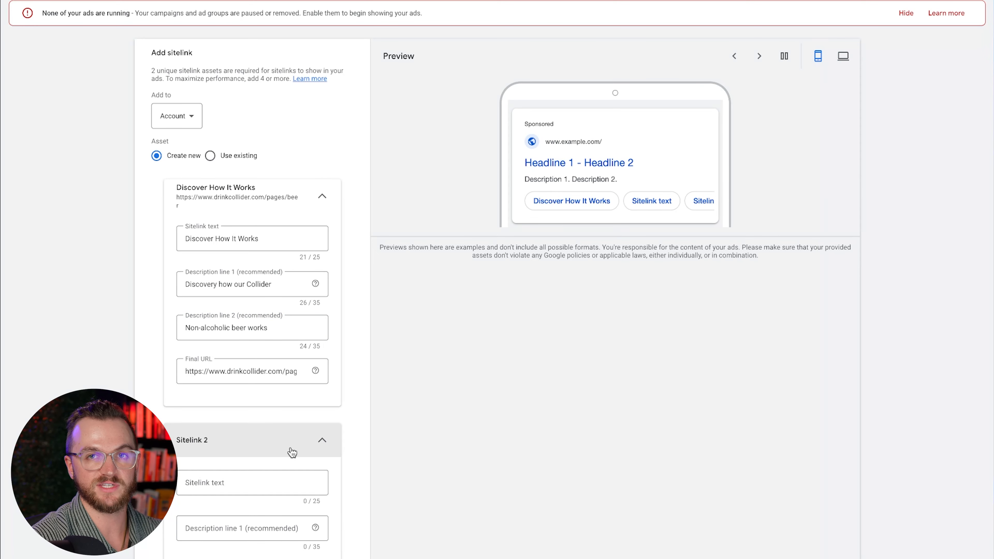
scroll(277, 351, down, 7)
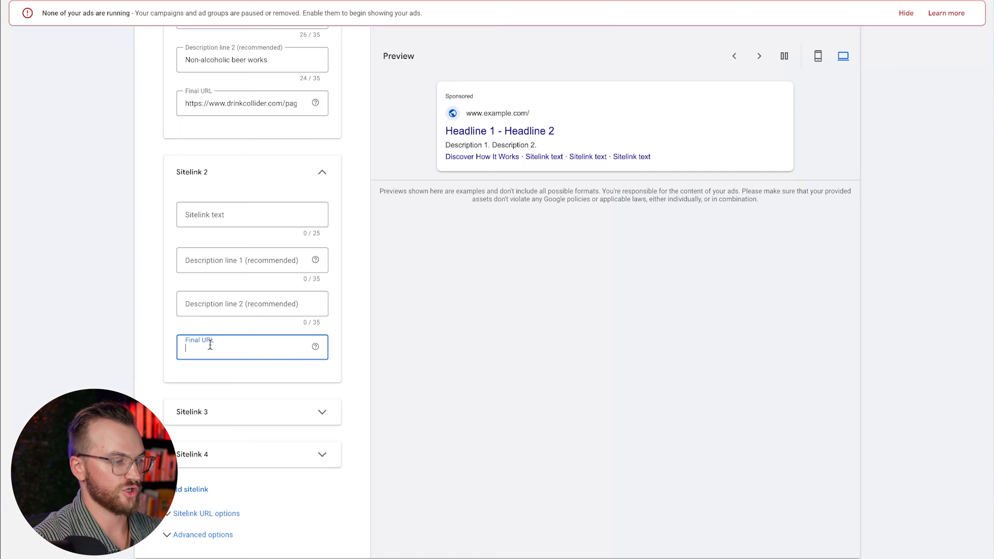
text(https://www.drinkcollider.com/products/unwind-mixed-1)
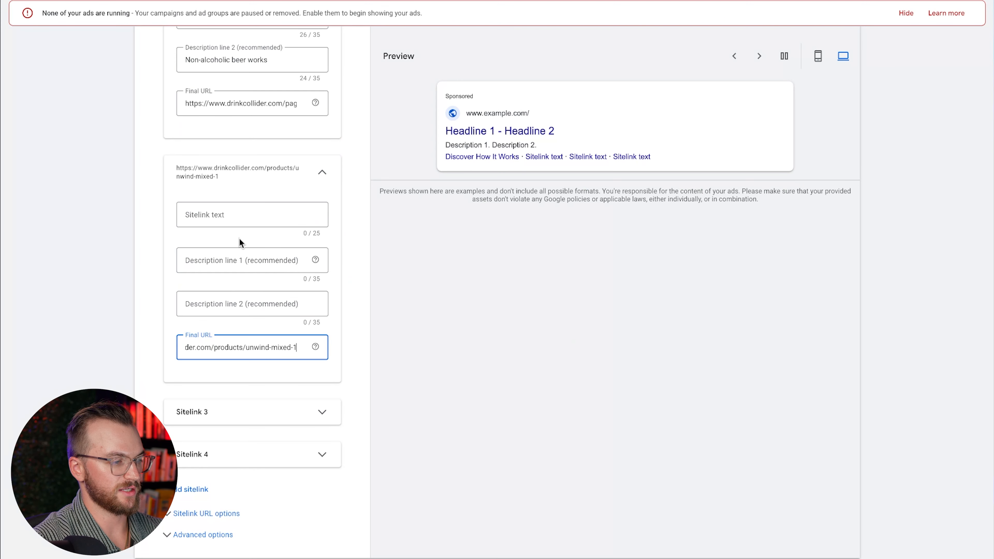
click(224, 220)
text(Shop)
key(BackSpace)
text(p Now)
key(Tab)
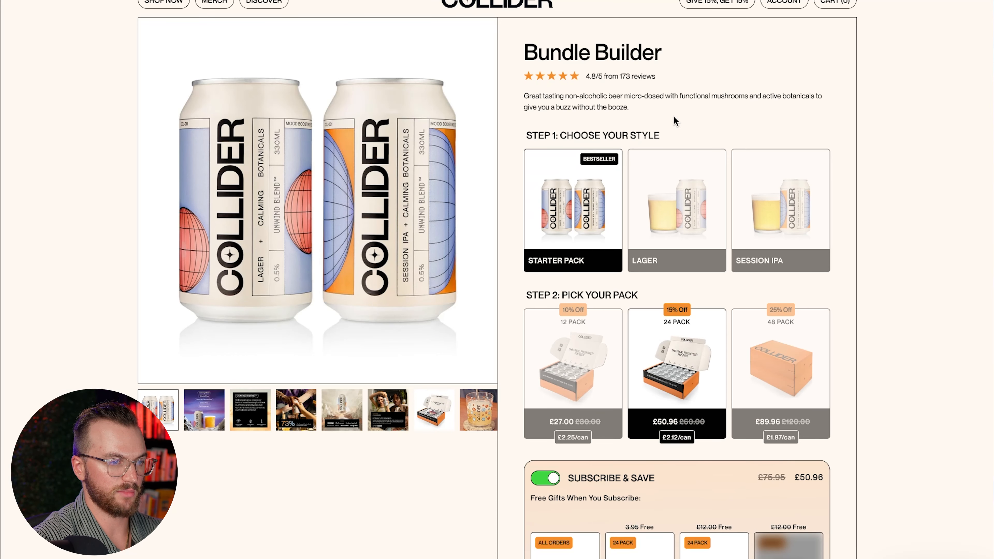
Using the product page wording, set the Shop Now sitelink's descriptions to "Shop the the Bundle Builder" and "Great tasting non-alcoholic beer"
drag(524, 52, 662, 52)
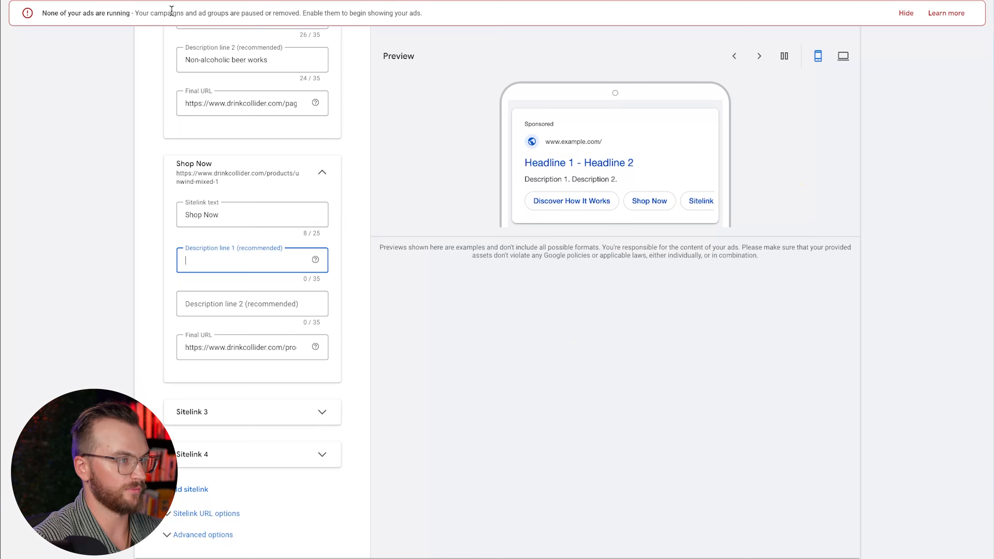
text(Shop the the Bundle Buildre)
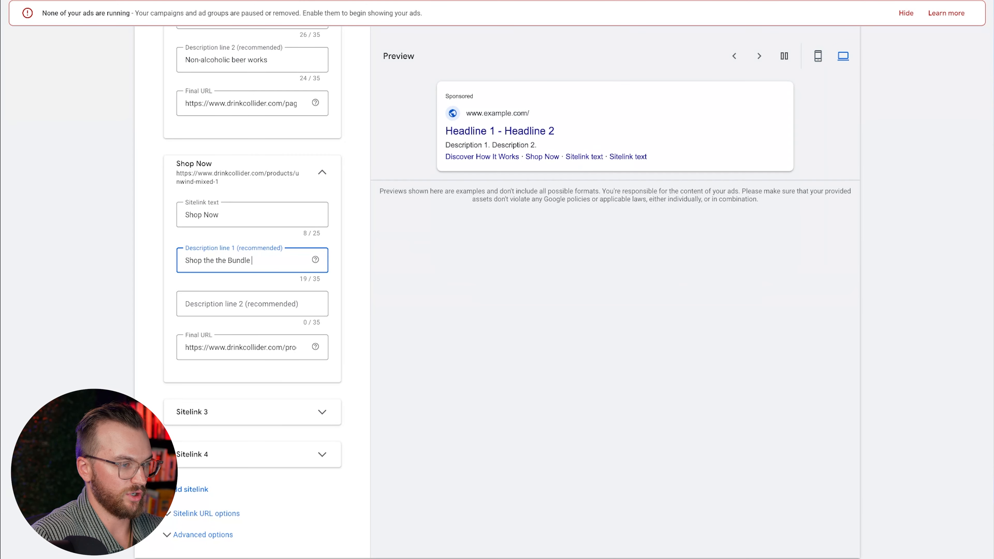
key(BackSpace)
key(BackSpace)
text(er)
click(251, 305)
text(Bundle Builder)
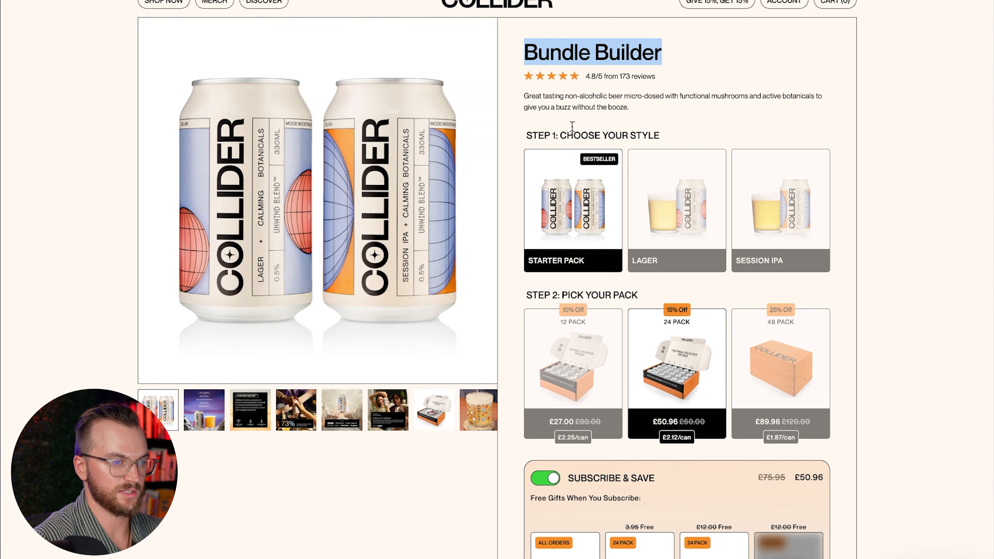
drag(250, 304, 125, 305)
text(Great tasting non-alcoholic beer)
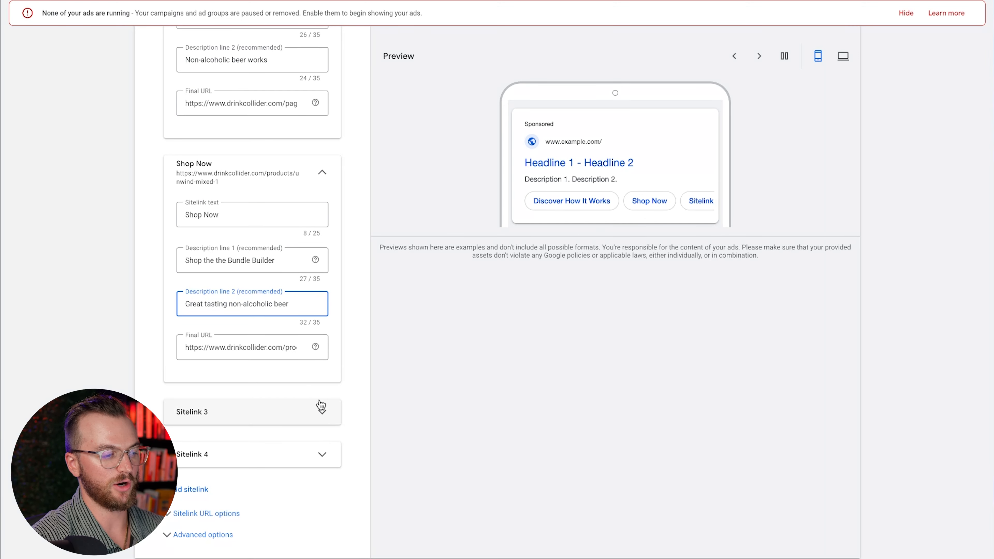
Add two more blank sitelink entries, review the form, and save the sitelinks
click(196, 489)
scroll(234, 450, down, 5)
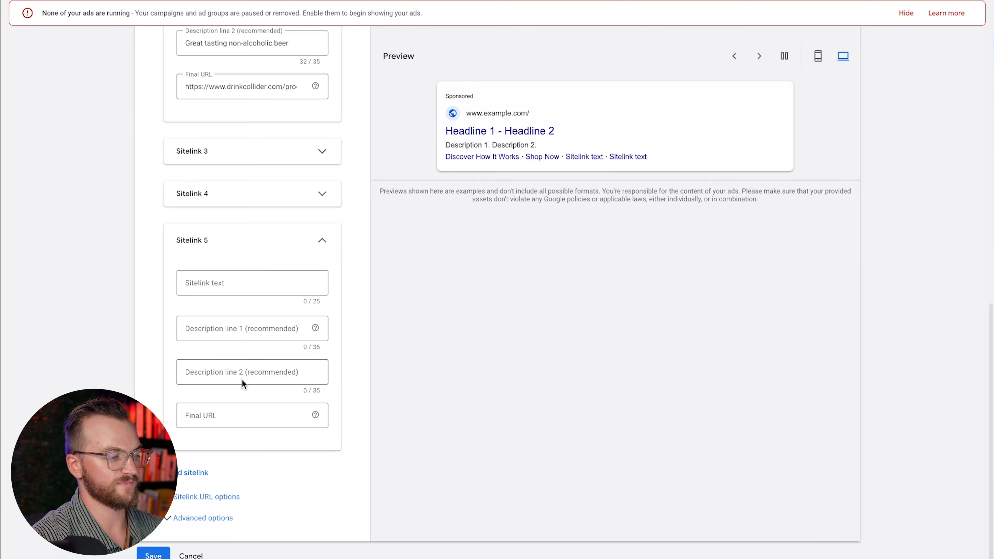
click(196, 473)
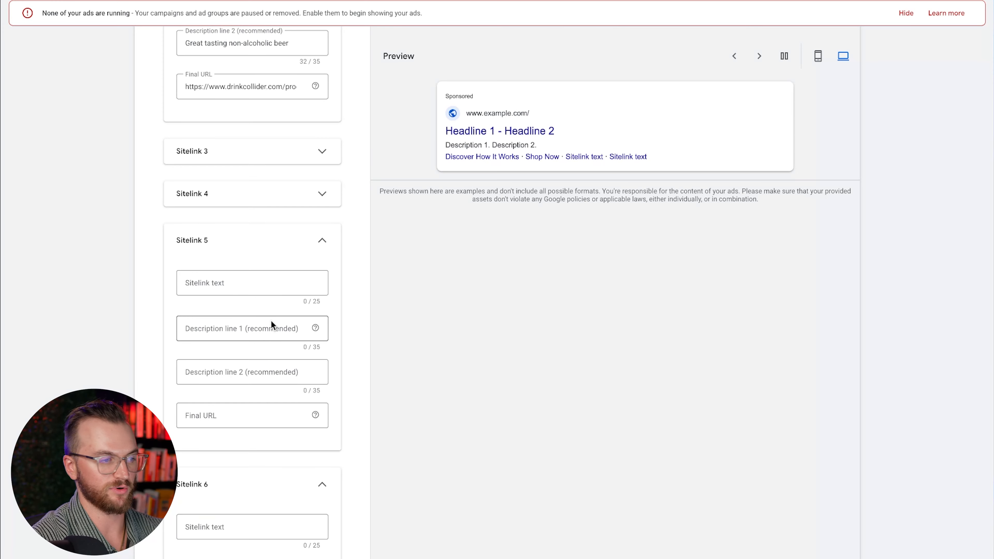
scroll(271, 321, up, 10)
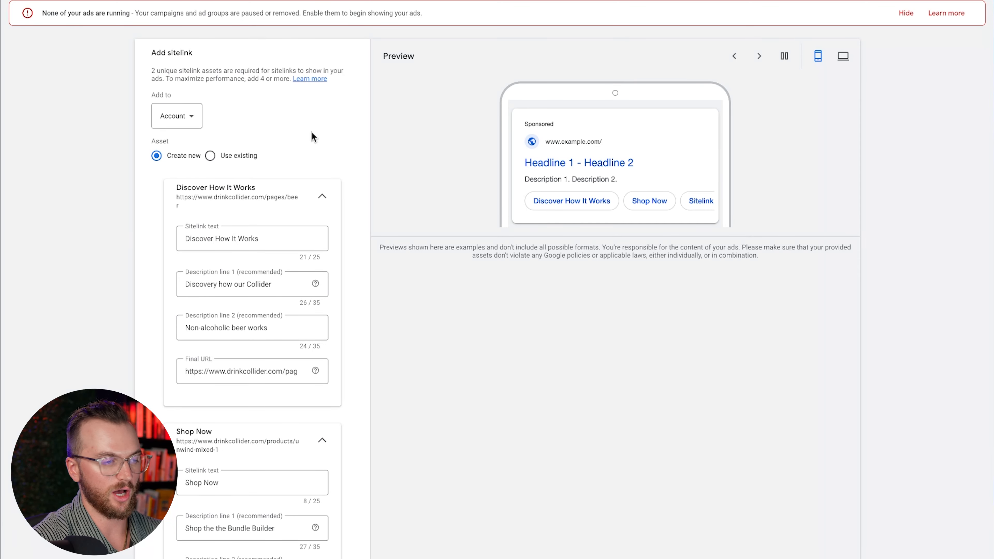
scroll(278, 187, down, 5)
scroll(278, 186, down, 10)
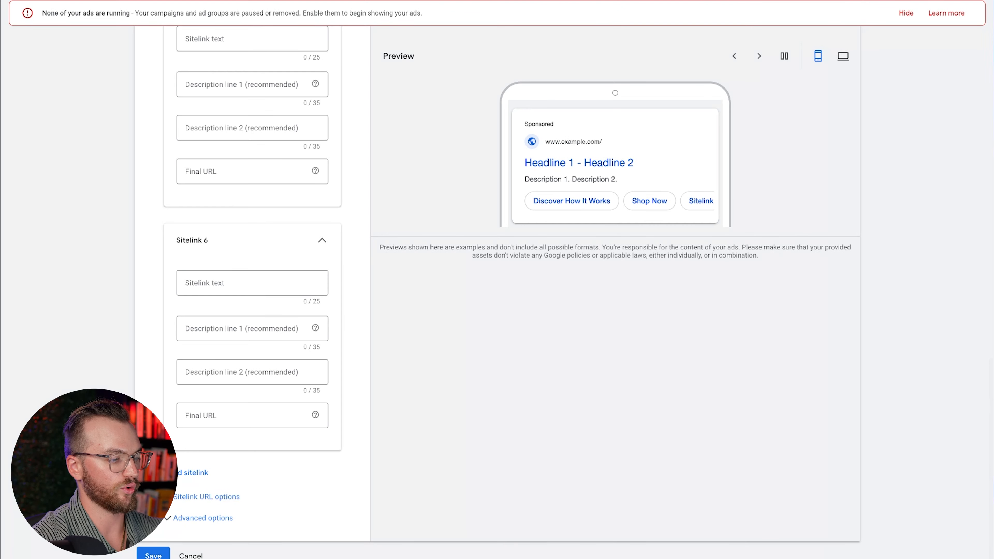
click(153, 555)
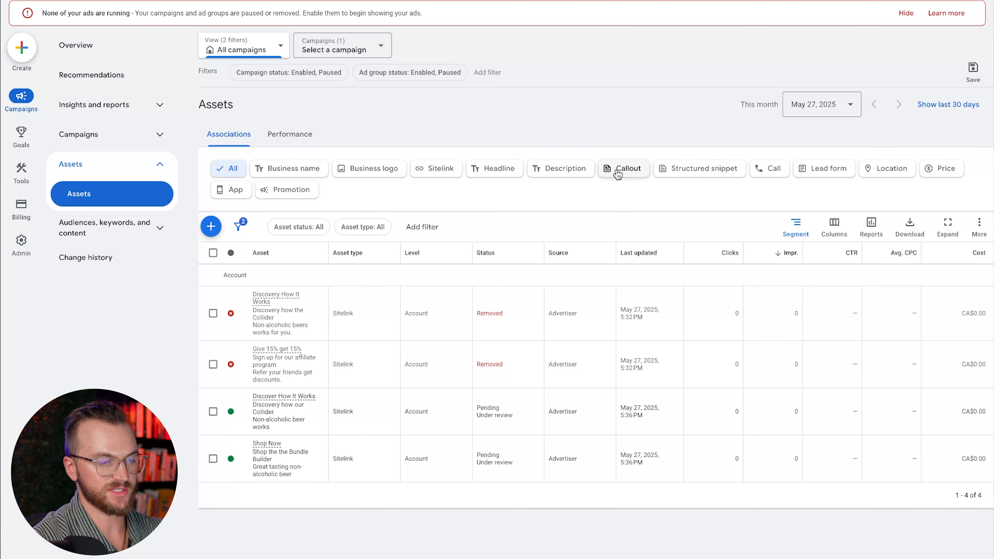
Start an Account-level callout asset and set its first callout text to "Shop Now"
click(211, 226)
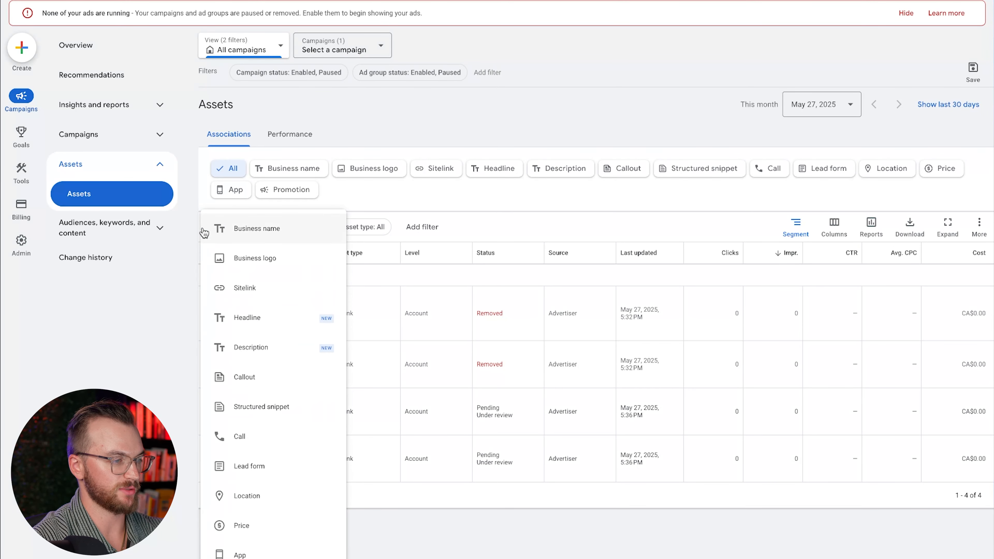
click(249, 376)
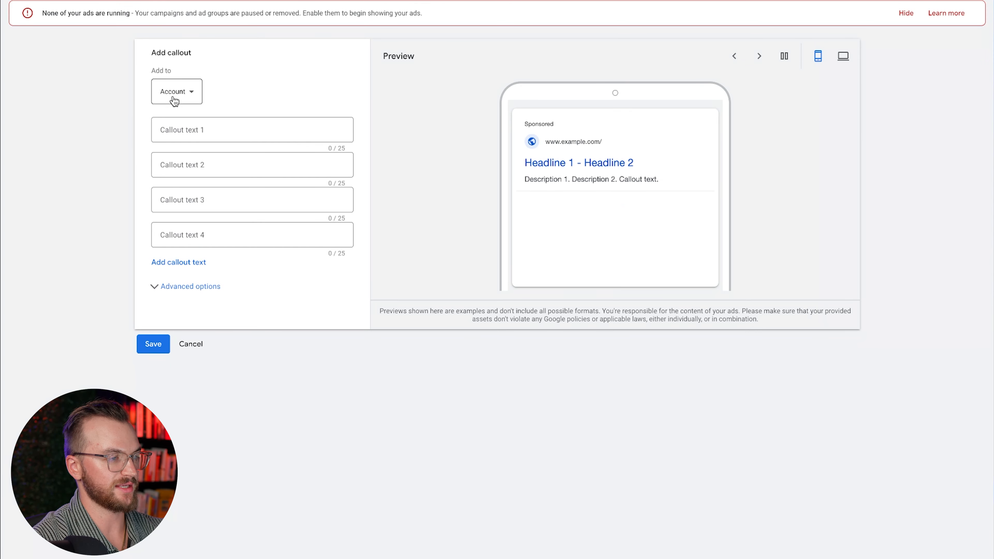
click(192, 131)
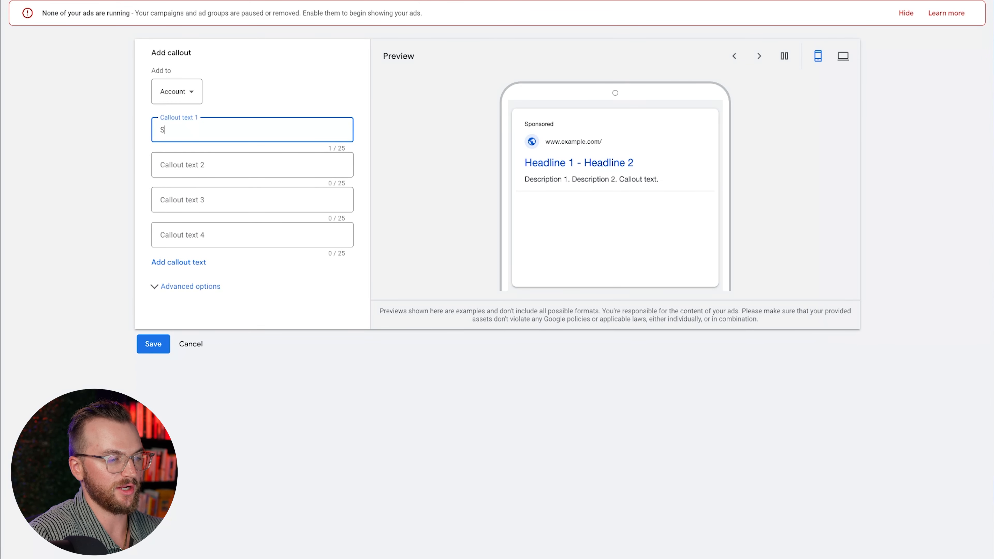
text(Sh)
key(BackSpace)
key(BackSpace)
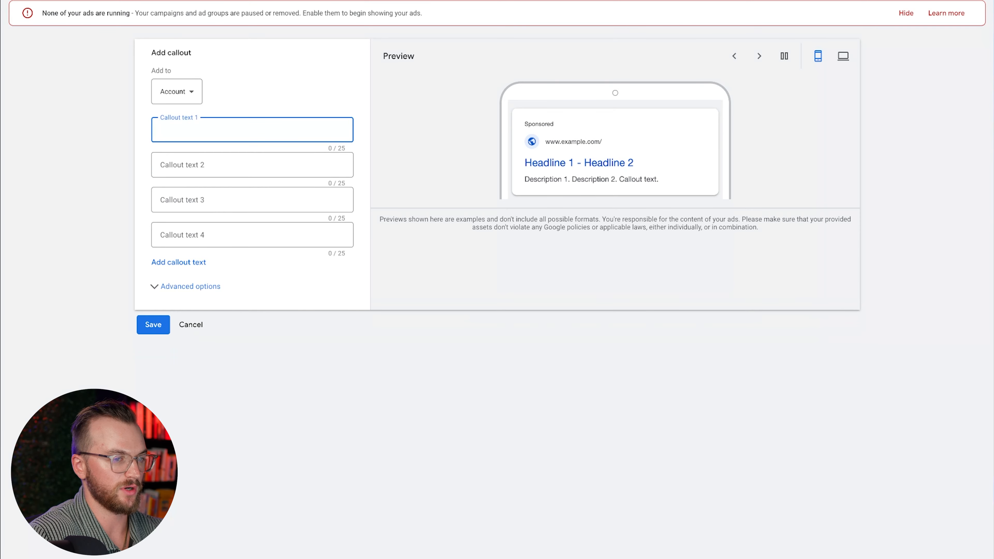
text(Shop Now)
Check the product page for offers and set the second callout text to "Get 10% Off Today"
click(249, 166)
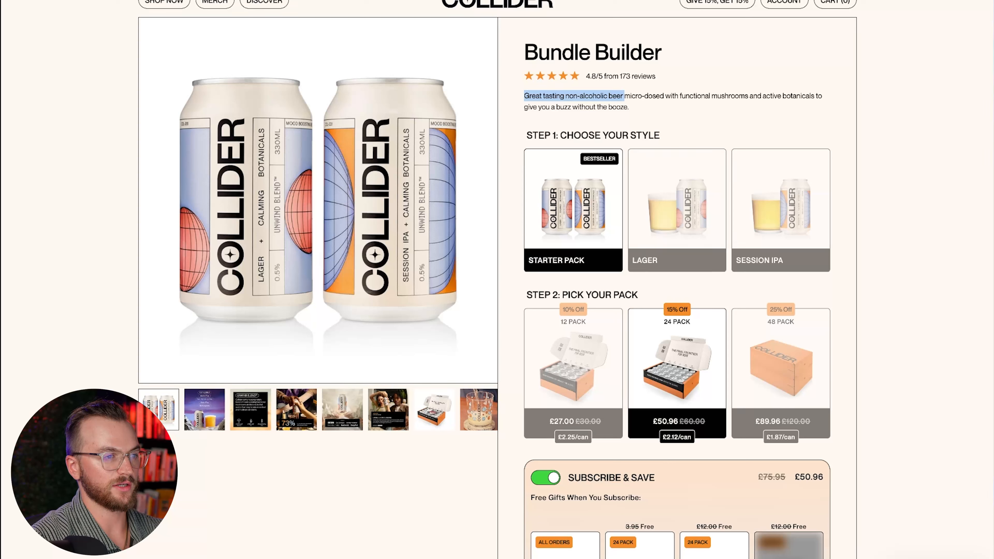
text(G)
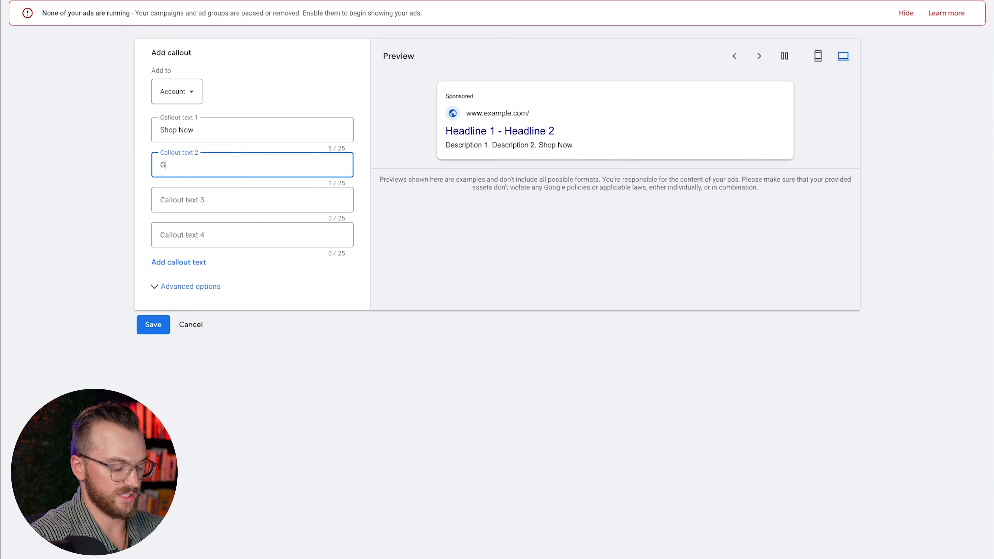
text(et 10% )
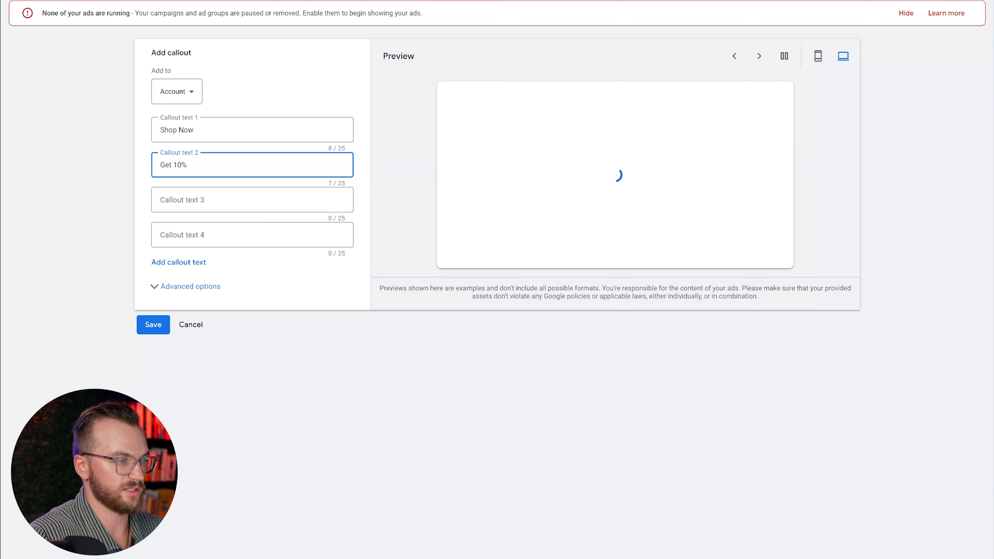
text(Off Today)
key(Tab)
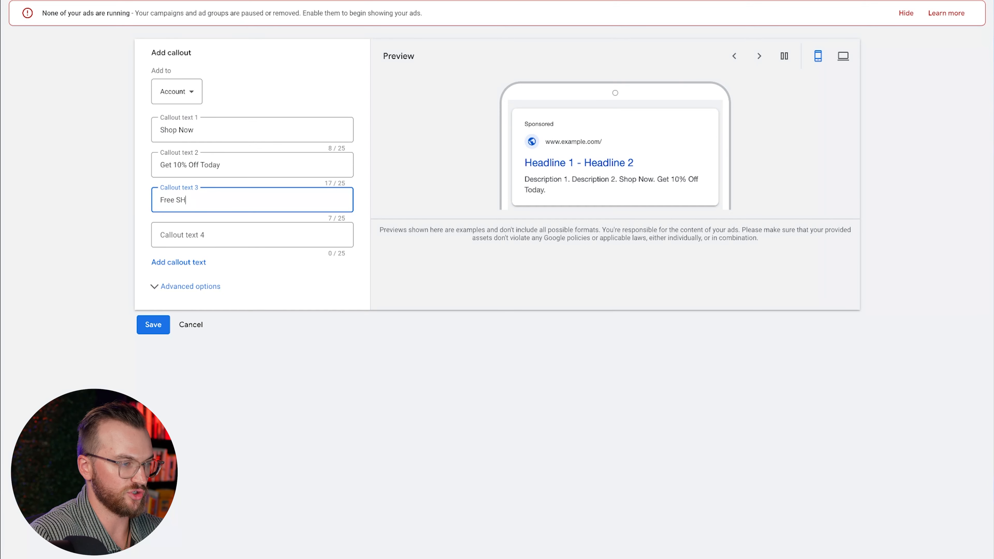
Set the third callout text to "Free Shipping" and the fourth to "Build Your Bundle"
text(Free Shipping)
key(Tab)
text(Bu)
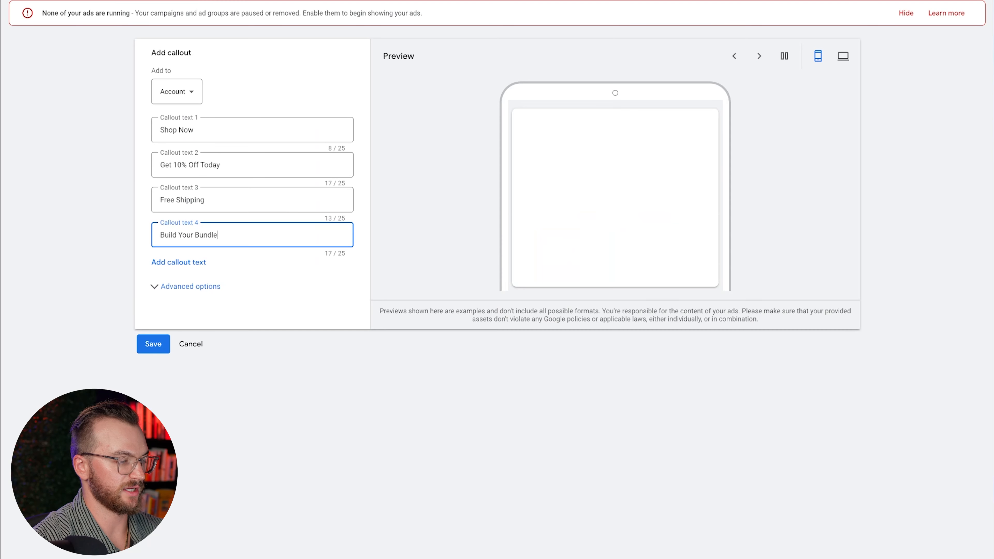
Add a fifth callout text "5 Stars" and a sixth "Learn More", and save the callouts
click(179, 261)
text(5 Stars)
click(179, 297)
text(Learn)
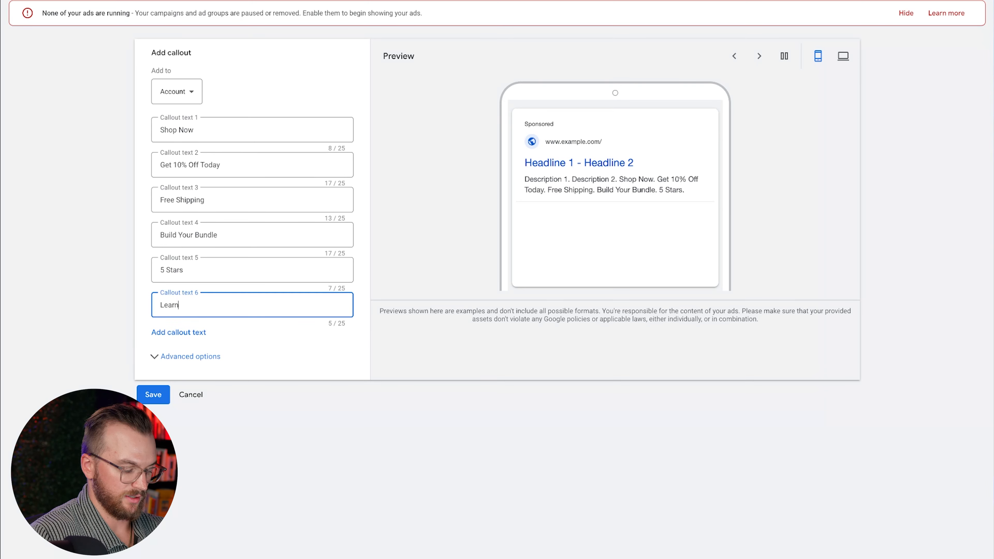
text( More)
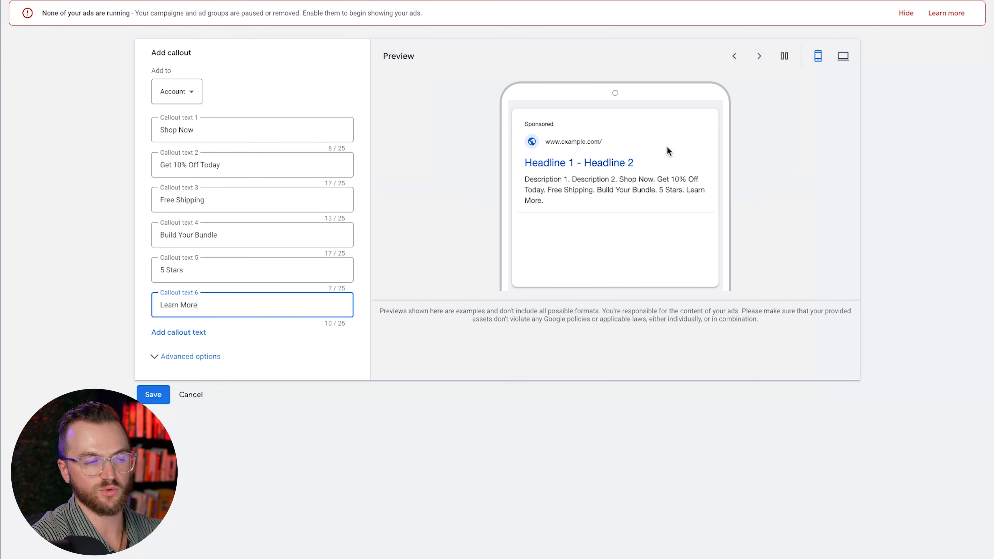
click(163, 404)
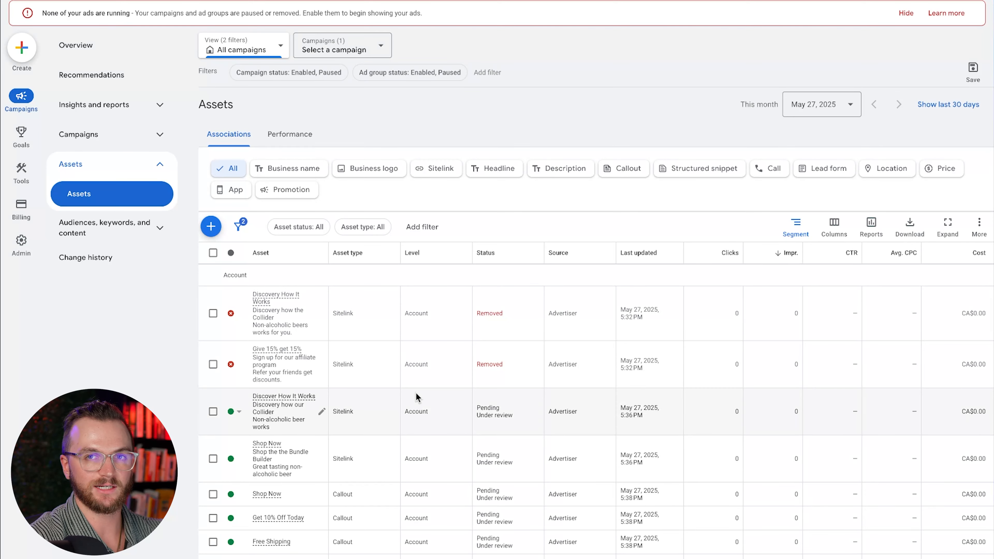
Start a new campaign from the account overview with the Sales objective and the Search campaign type
click(135, 44)
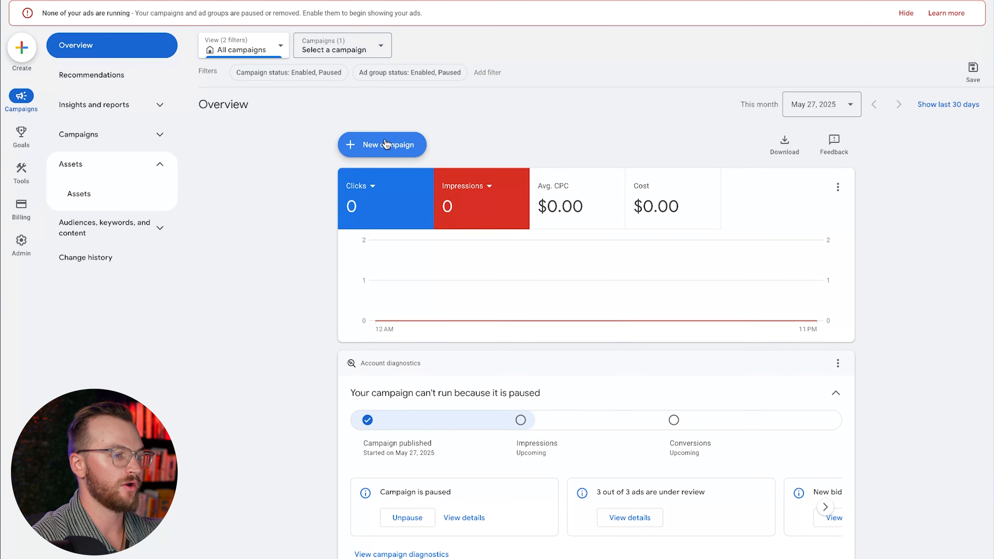
click(386, 151)
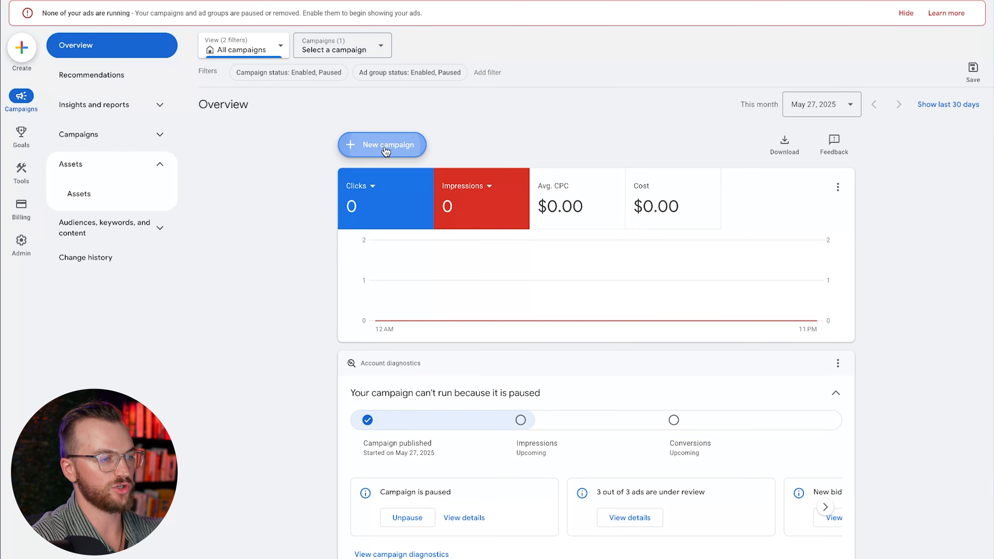
click(282, 169)
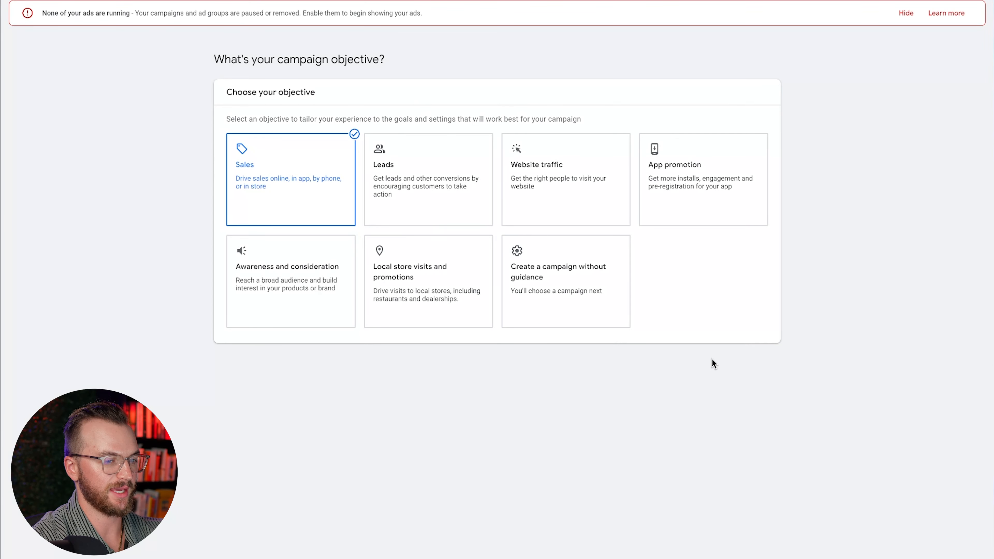
click(757, 548)
scroll(553, 265, down, 8)
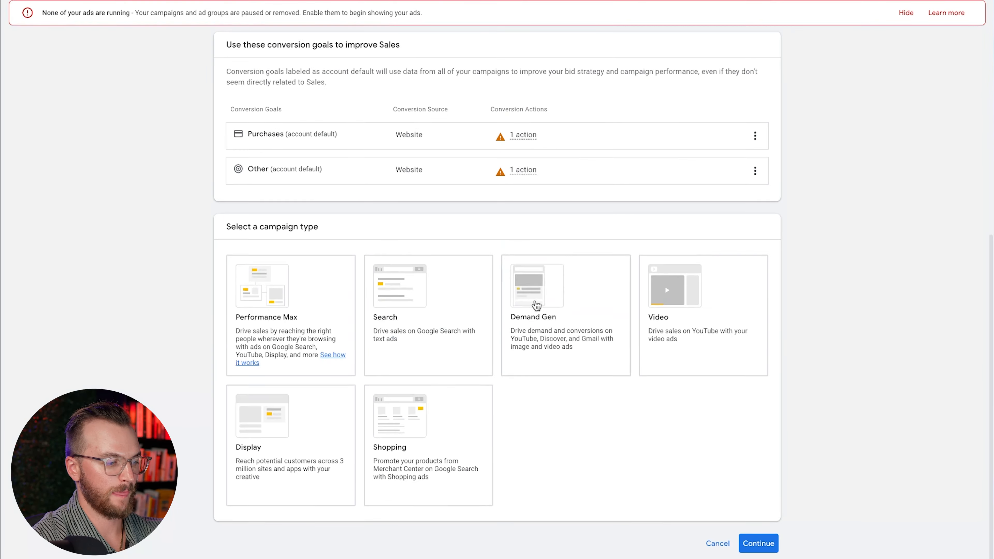
click(402, 338)
scroll(763, 525, down, 3)
Name the campaign "Collider | Branded Search | JET" and continue to the bidding settings
click(292, 464)
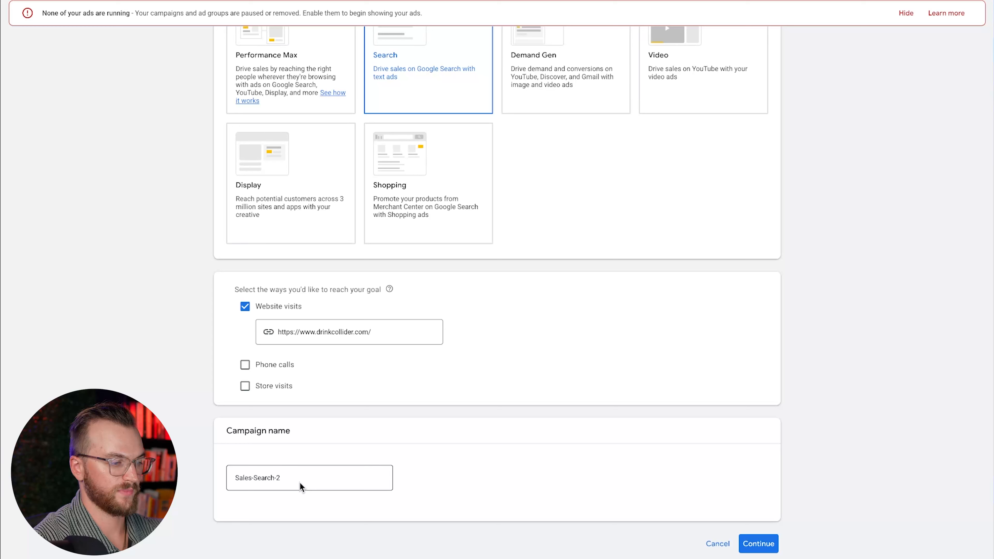
click(298, 481)
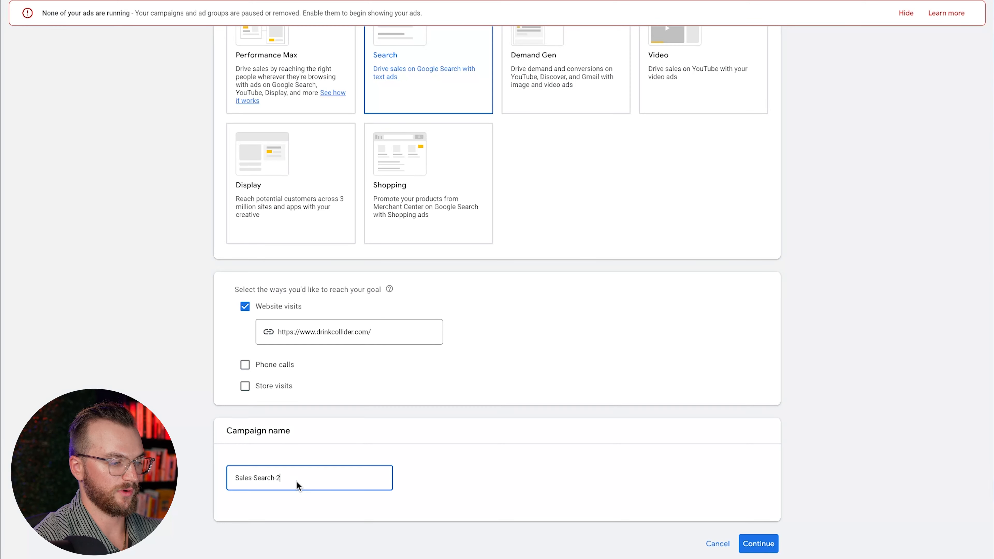
key(ctrl+a)
text(Collider |)
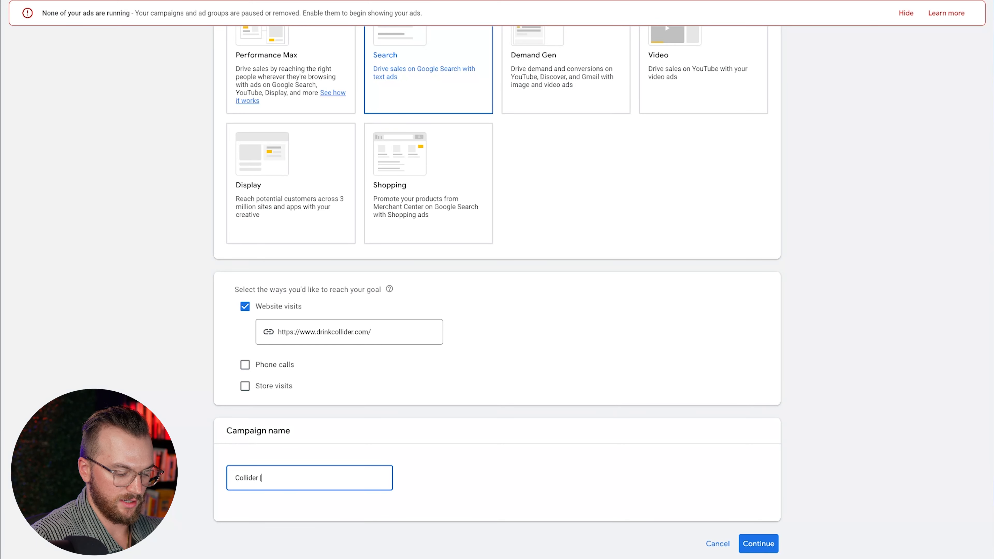
text( Branded Search | JET)
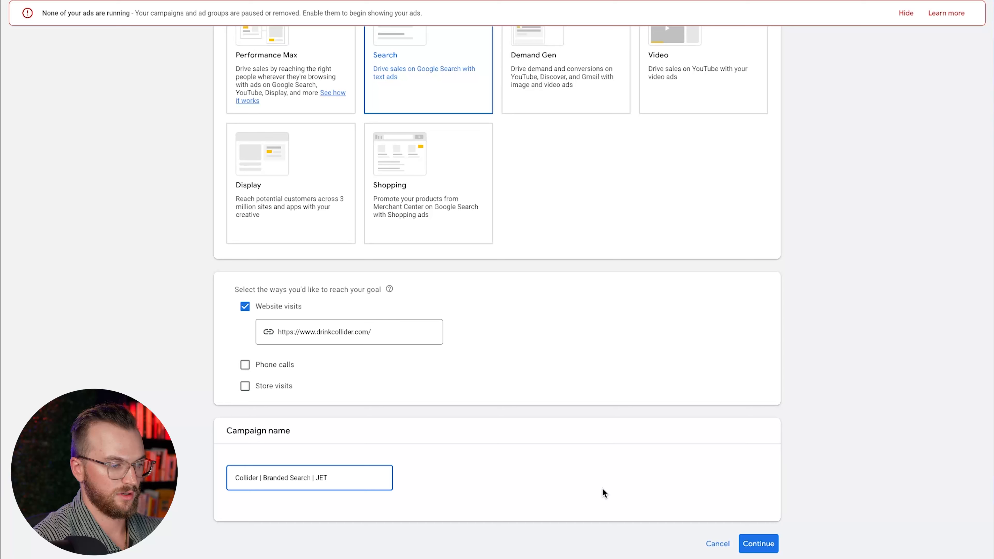
click(758, 544)
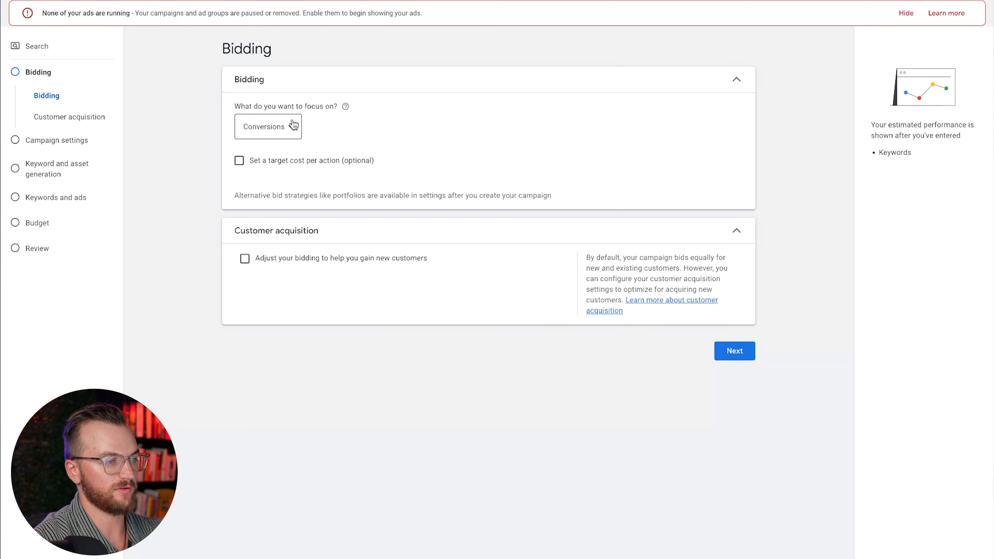
Review the bidding focus options, keep Conversions as the focus, and continue to the campaign settings
click(288, 133)
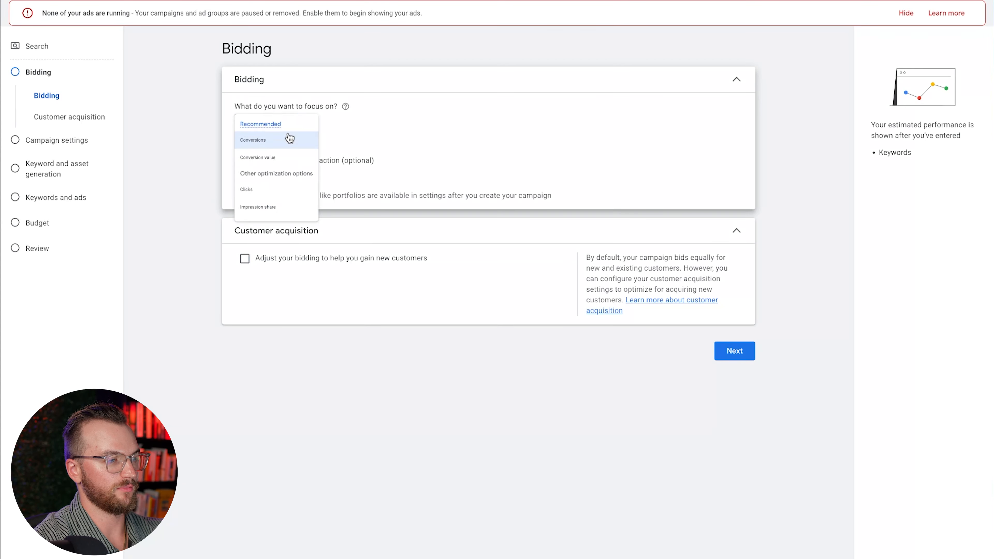
click(448, 133)
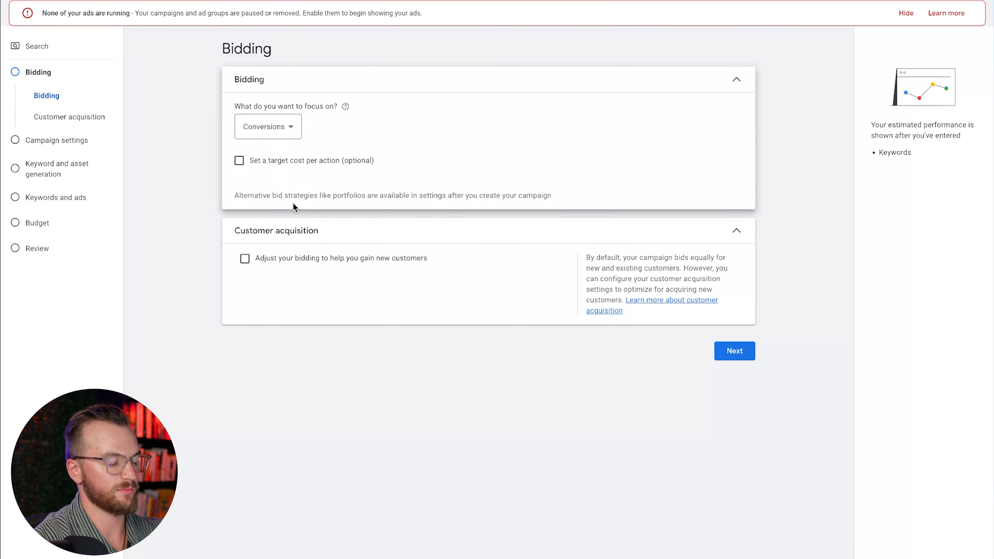
click(274, 128)
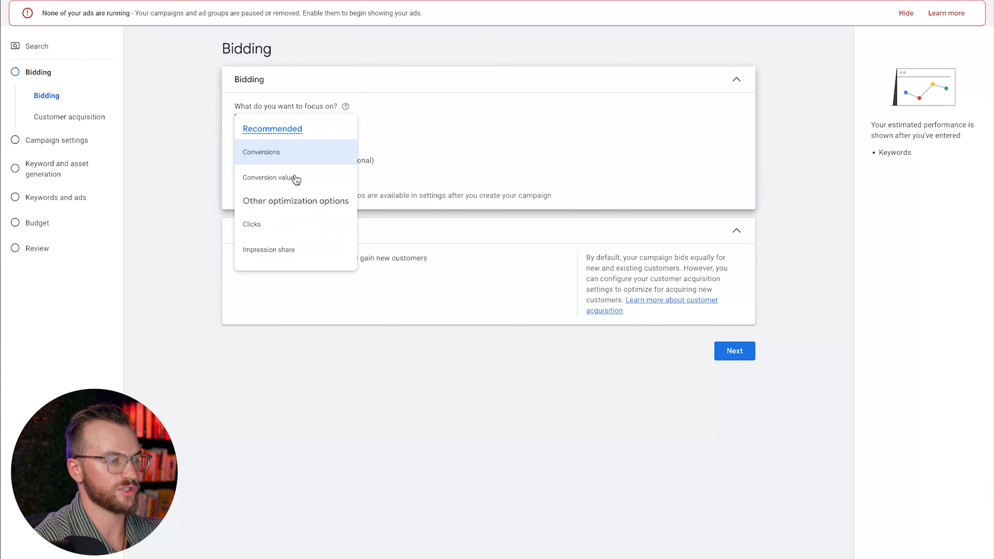
click(526, 129)
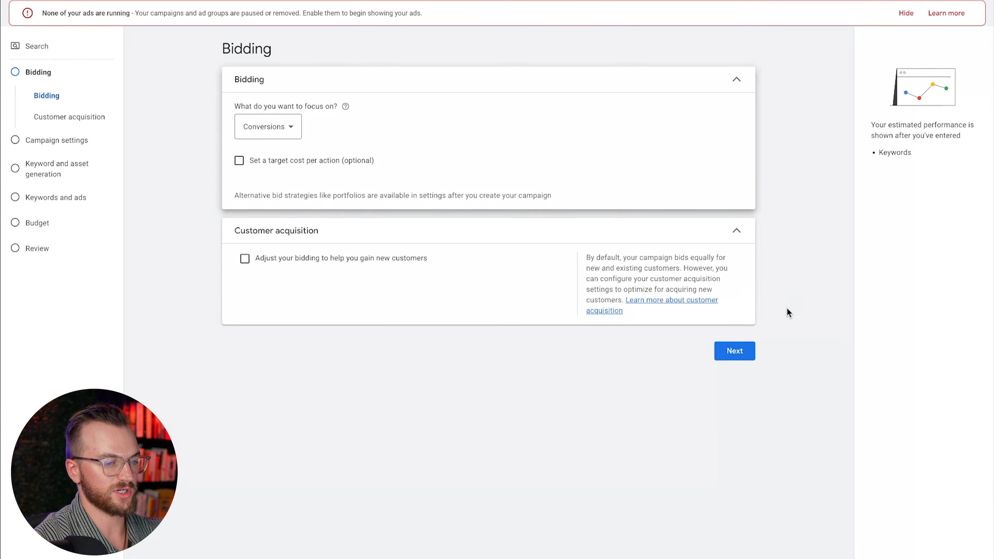
click(734, 351)
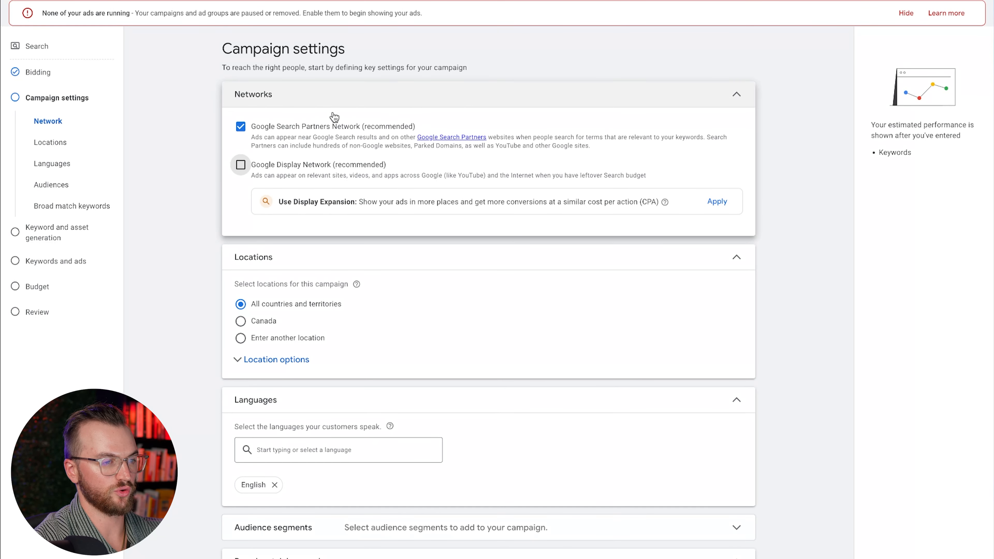
Target the United States as the campaign location and limit it to Presence: people in or regularly in the included locations
click(296, 332)
click(296, 361)
text(united)
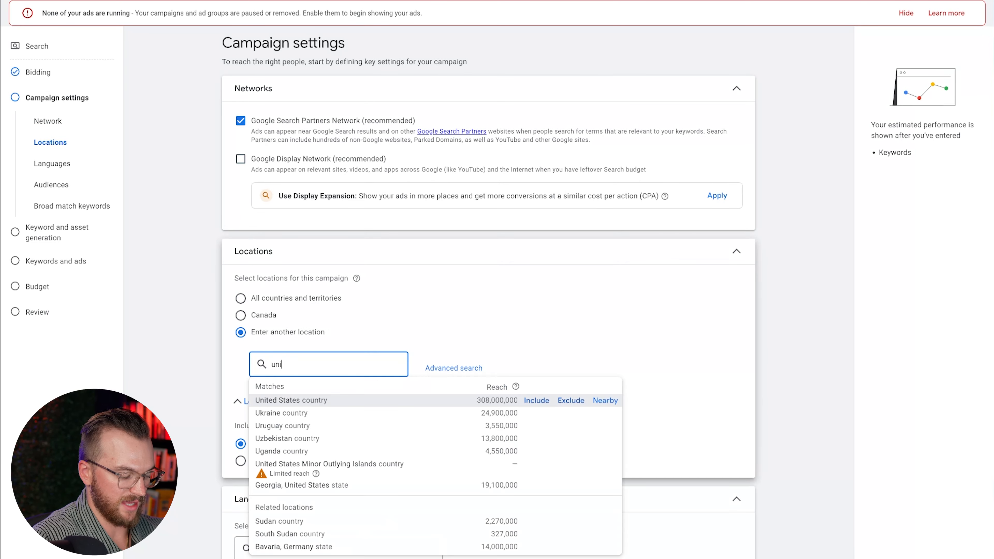
click(529, 403)
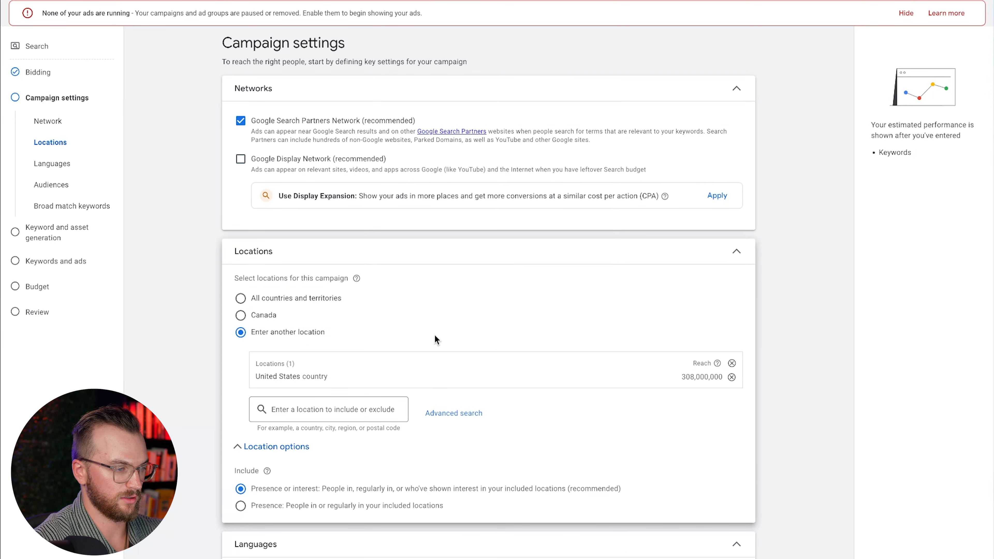
scroll(435, 336, down, 4)
click(246, 347)
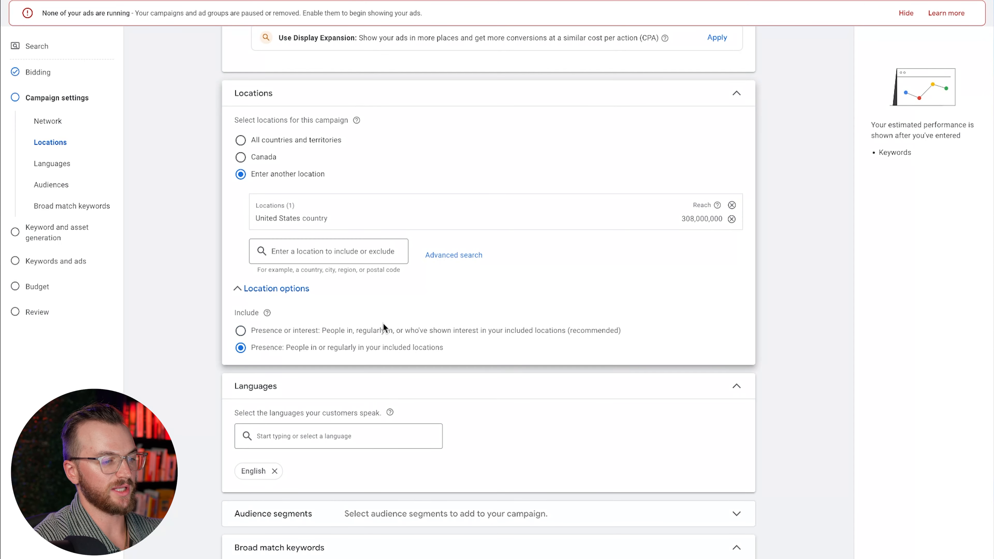
Review the remaining campaign settings, accept them, and skip the keyword and asset generation
scroll(490, 279, down, 3)
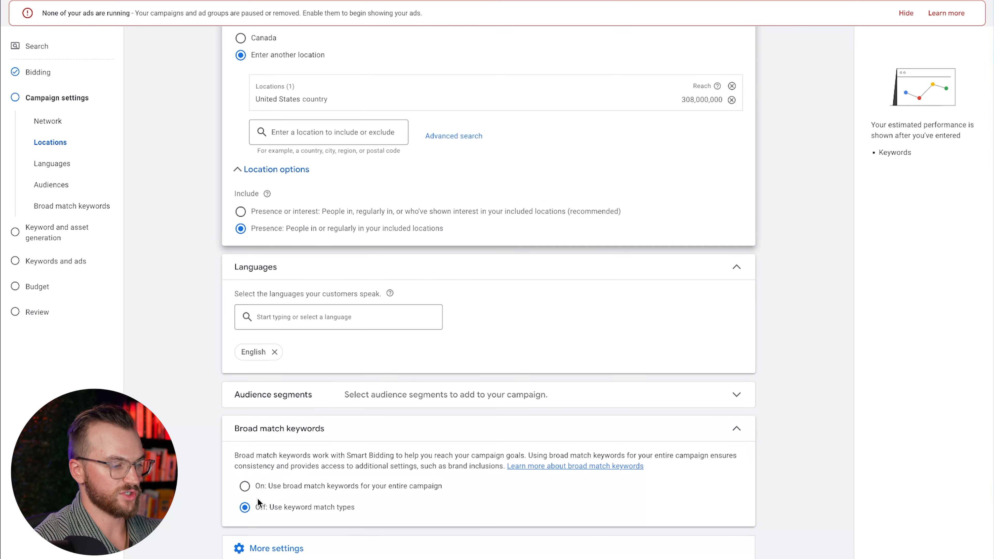
scroll(375, 376, down, 1)
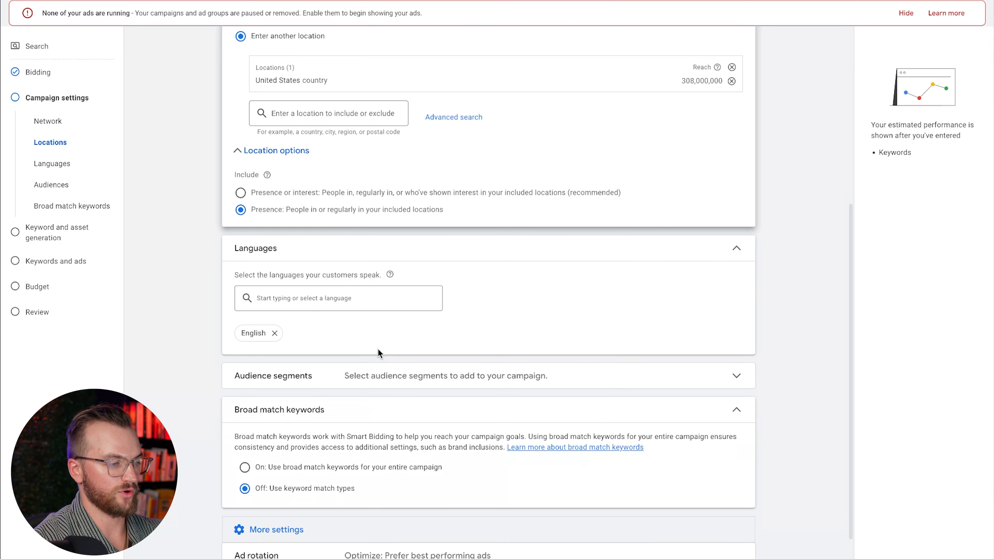
scroll(387, 373, down, 3)
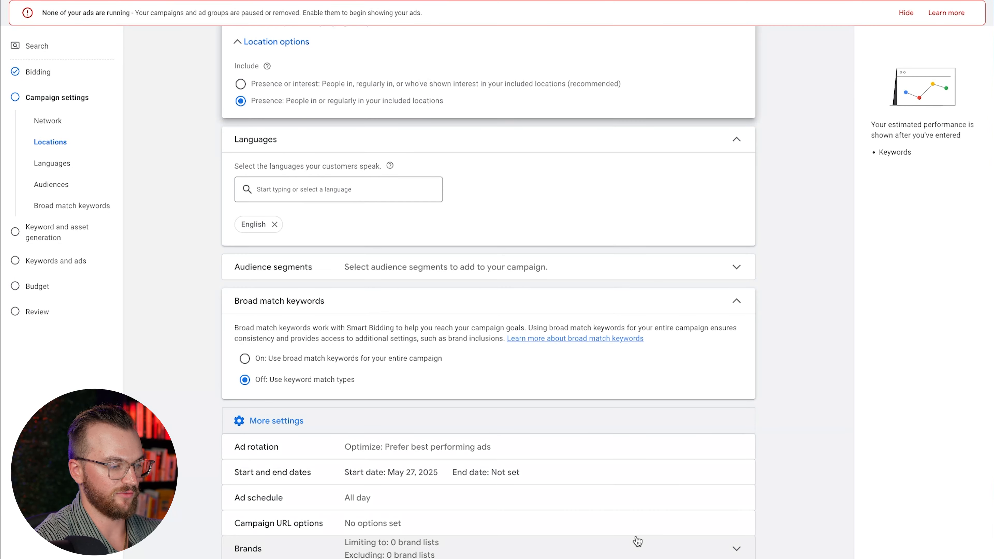
click(738, 558)
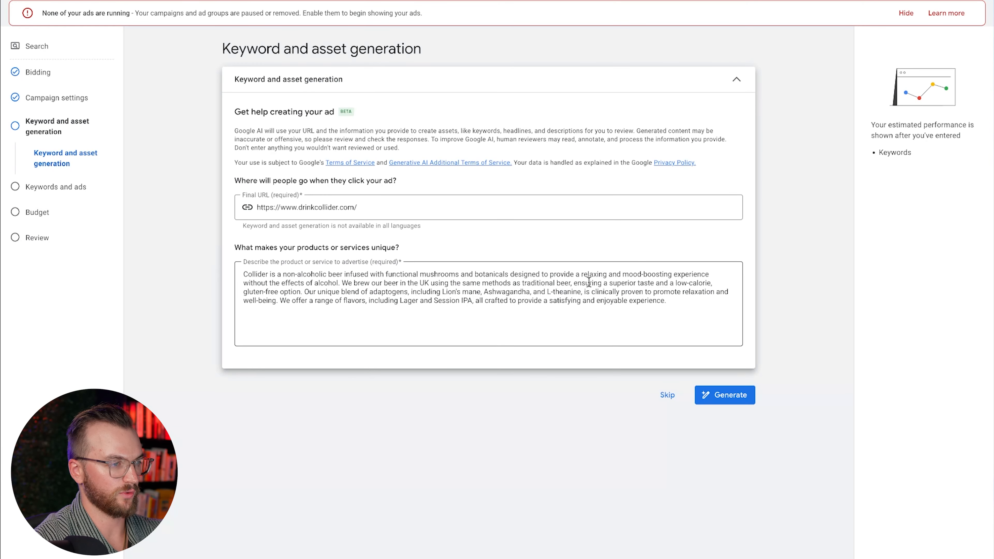
click(668, 395)
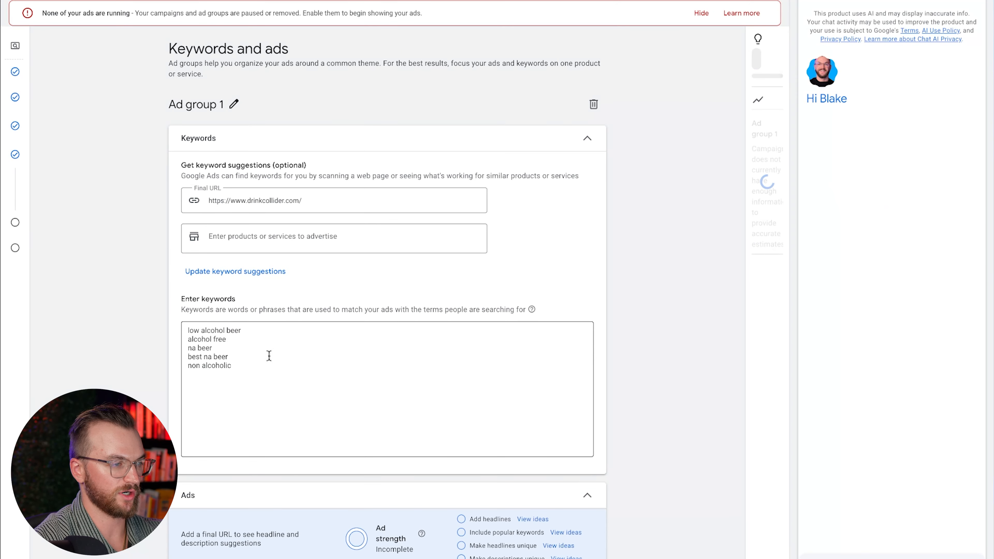
Replace the suggested keywords with "Collider beer" and name the ad group "Collider Beer"
drag(275, 362, 171, 326)
text(Collider)
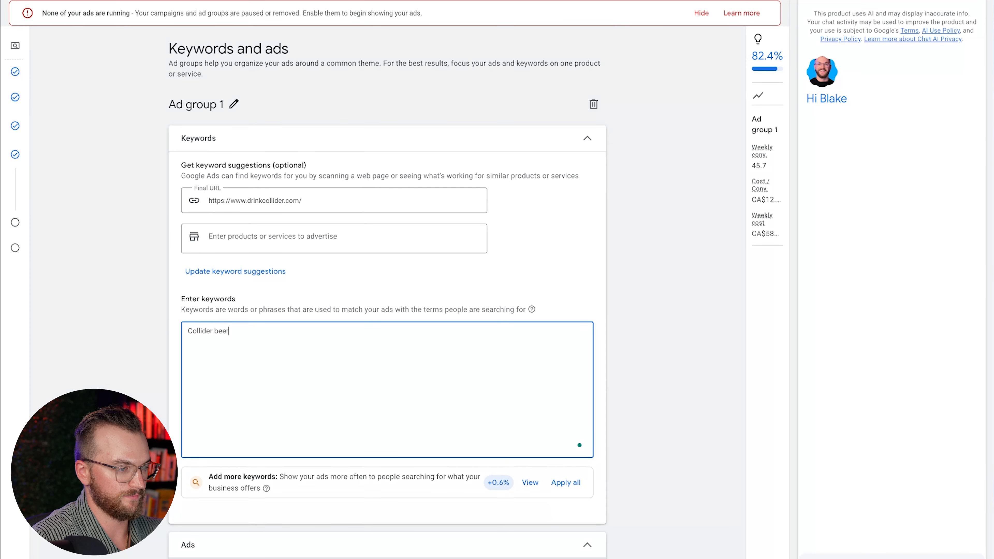
click(234, 103)
text(Co)
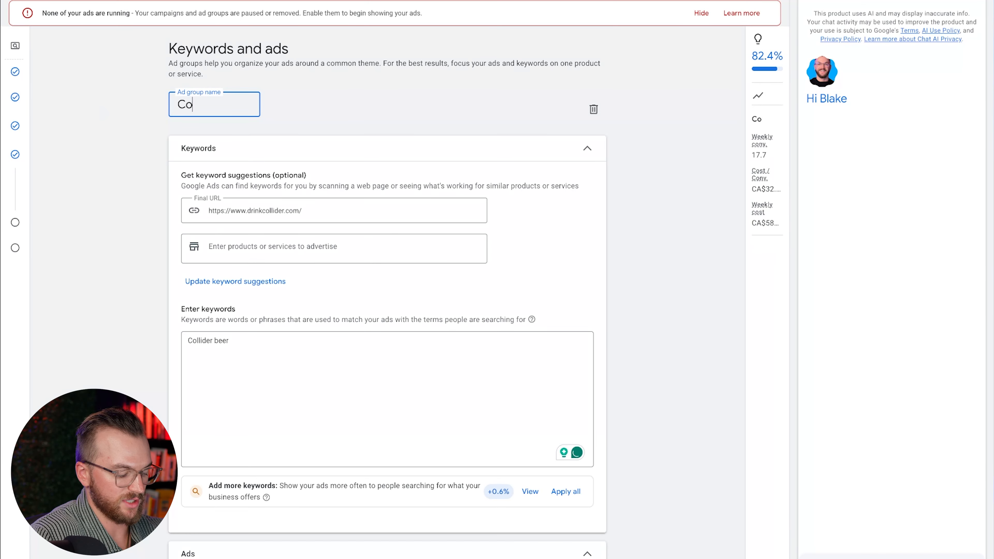
text(llider Beer)
Add the keywords "Drink Collider" and "Collider Drink" below "Collider beer", and select the whole keyword list
click(237, 344)
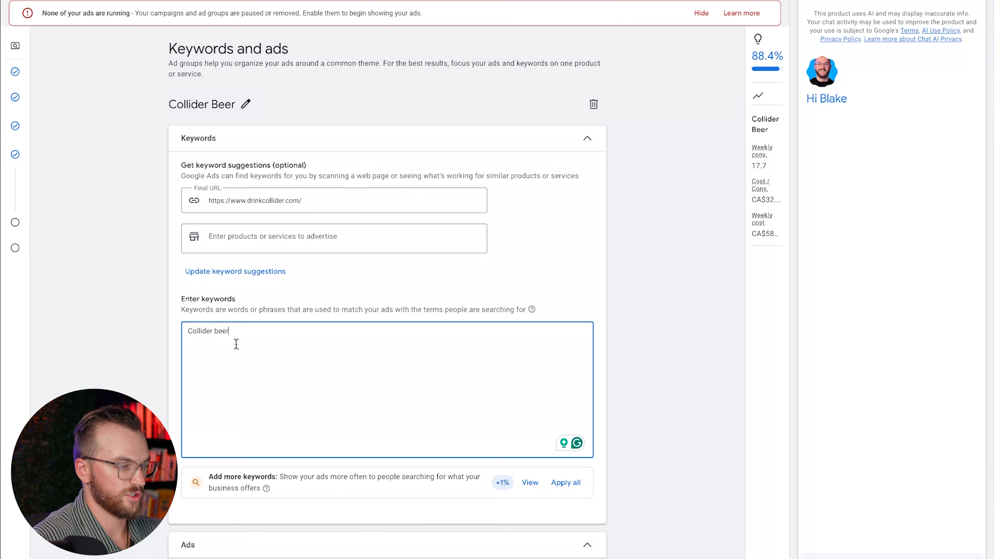
text(Co)
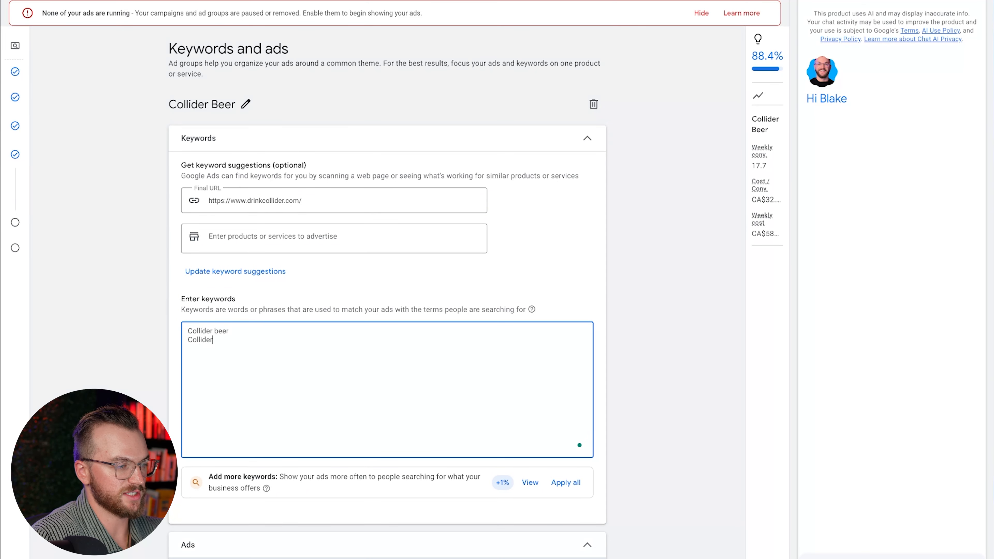
text(llider)
key(BackSpace)
key(BackSpace)
key(BackSpace)
key(BackSpace)
key(BackSpace)
key(BackSpace)
key(BackSpace)
key(BackSpace)
key(BackSpace)
text(Drink )
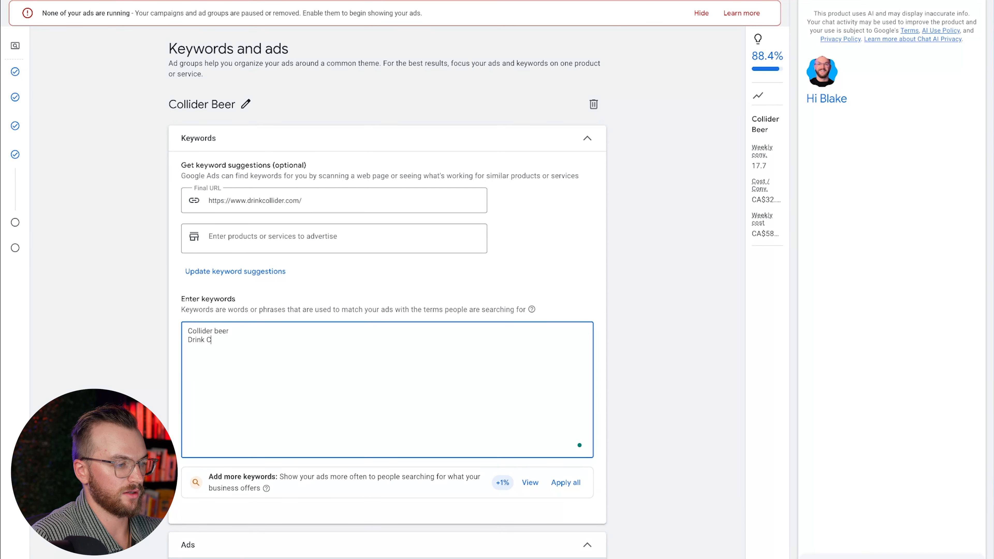
text(Collider)
key(Return)
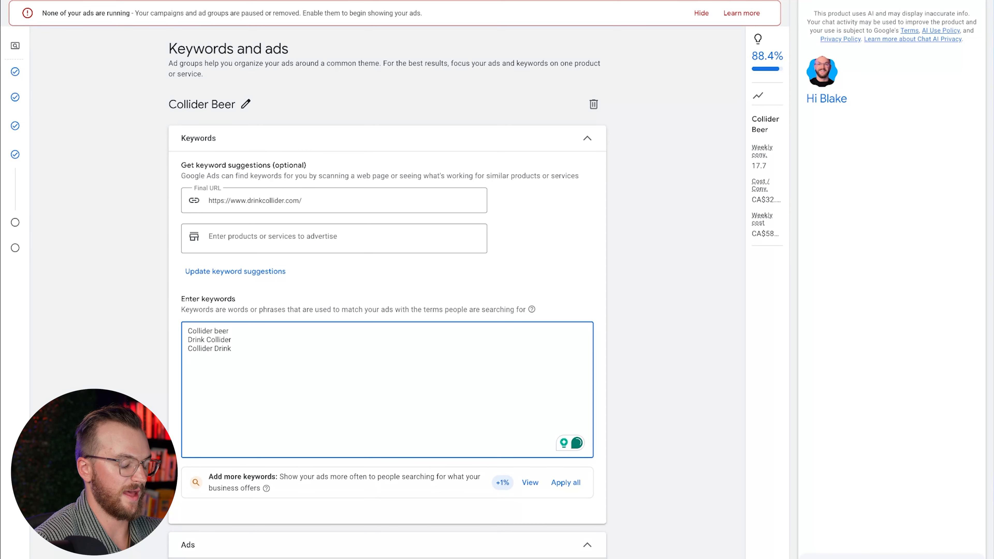
drag(251, 347, 150, 316)
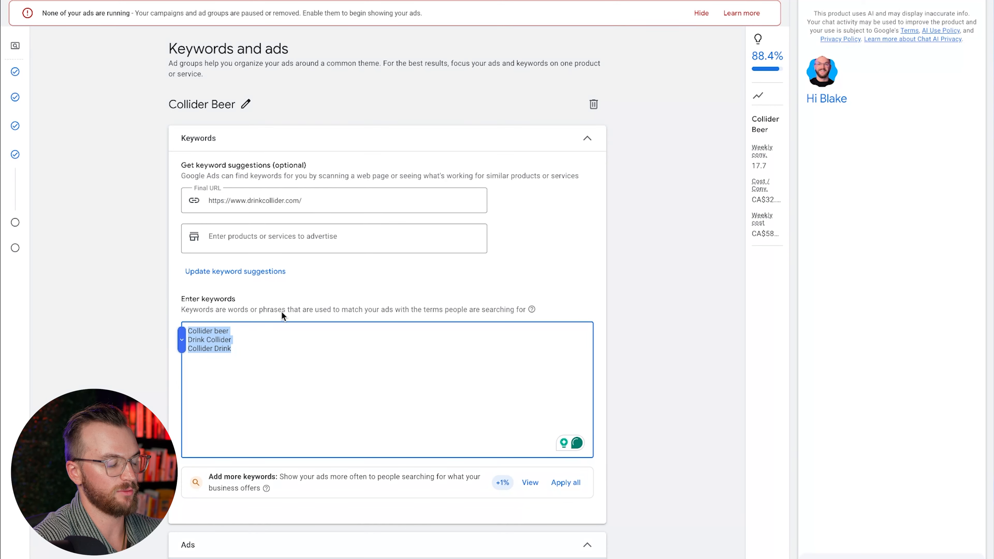
Change the first ad headline to "Collider™" and pin it to headline position 1
scroll(277, 270, down, 1)
scroll(299, 280, down, 10)
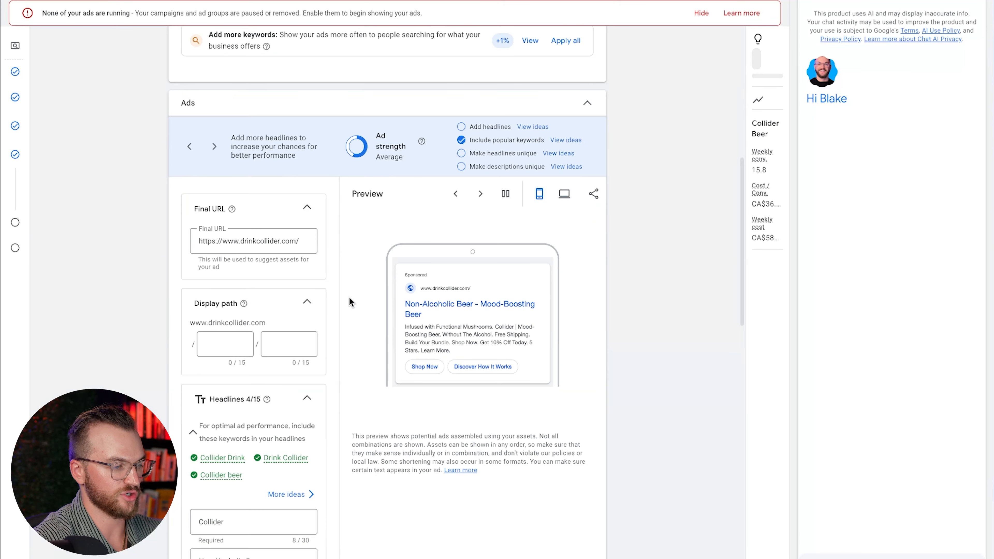
click(252, 368)
drag(229, 366, 110, 364)
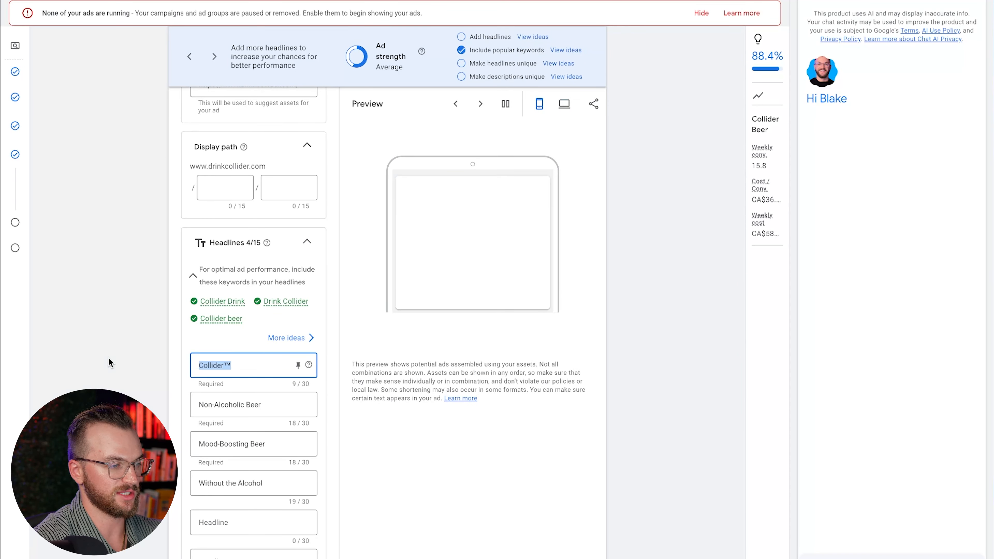
click(258, 367)
click(298, 365)
click(367, 192)
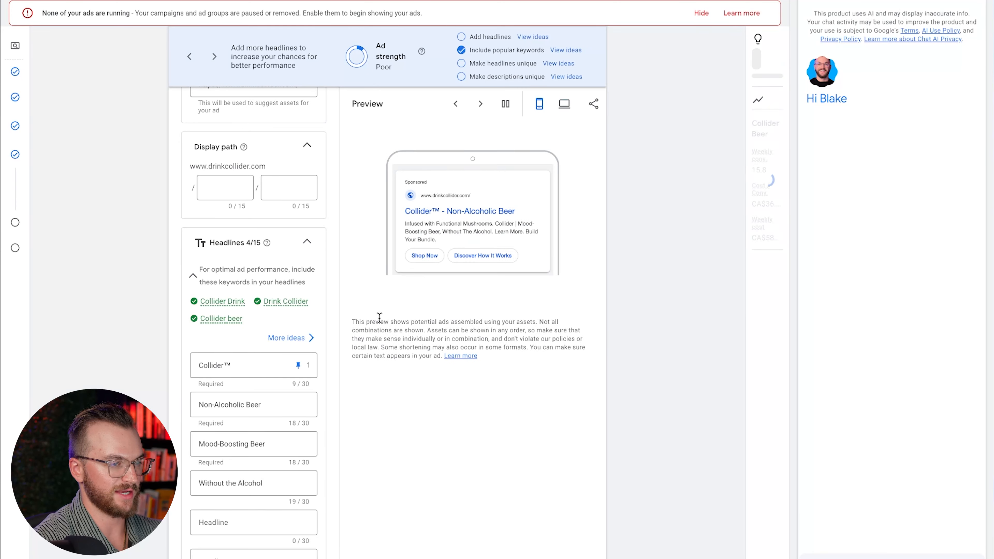
Review the ad's headlines, descriptions and preview, and accept the keywords and ads page
scroll(254, 414, down, 4)
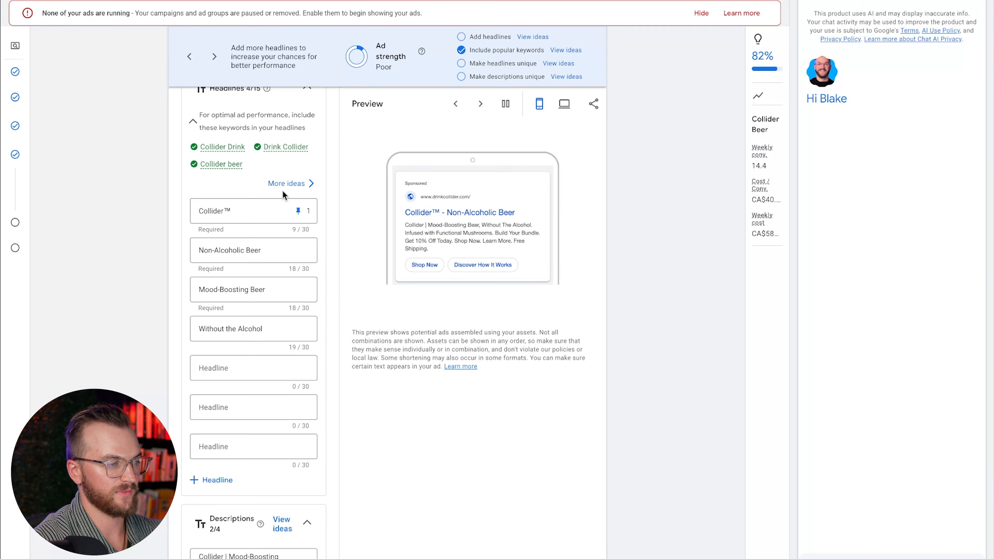
scroll(271, 278, up, 10)
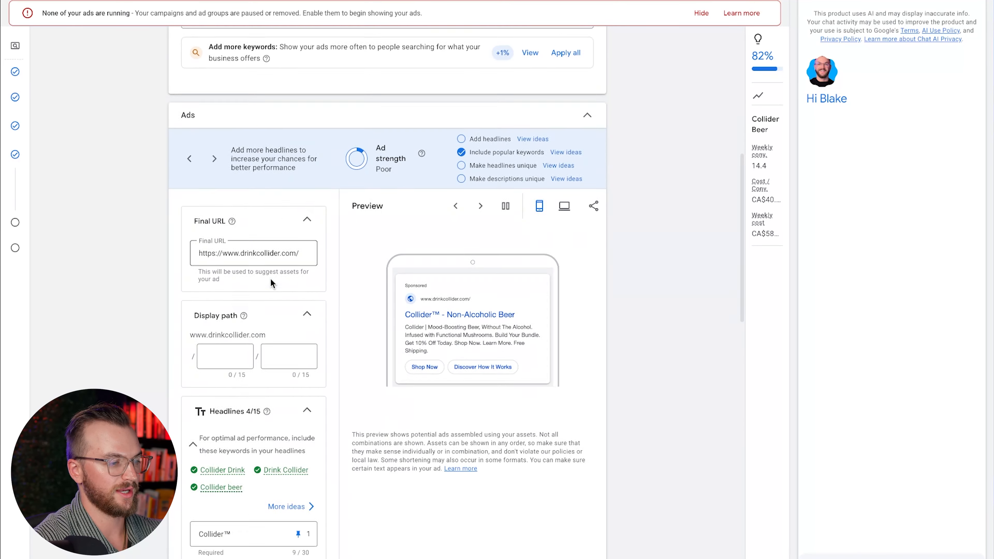
scroll(218, 289, down, 10)
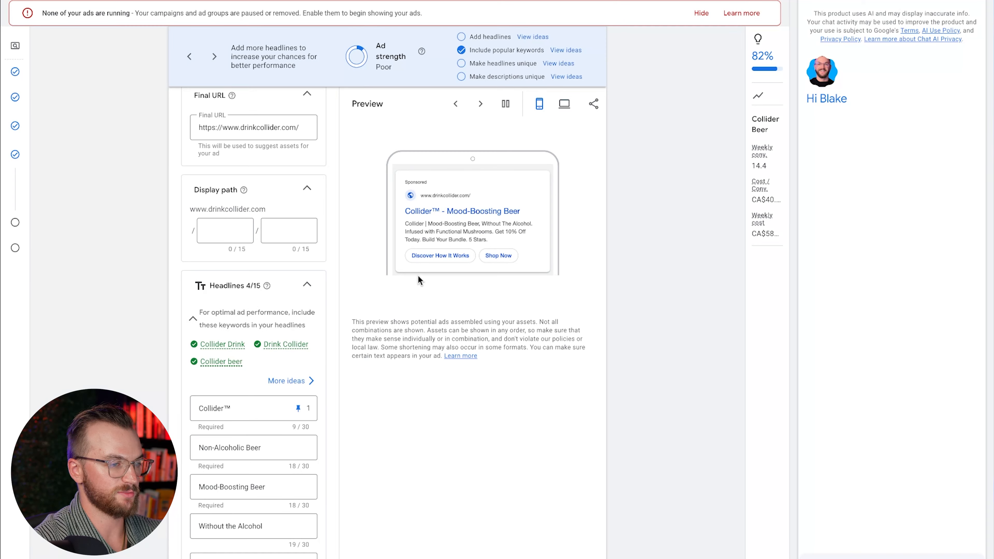
scroll(240, 291, down, 16)
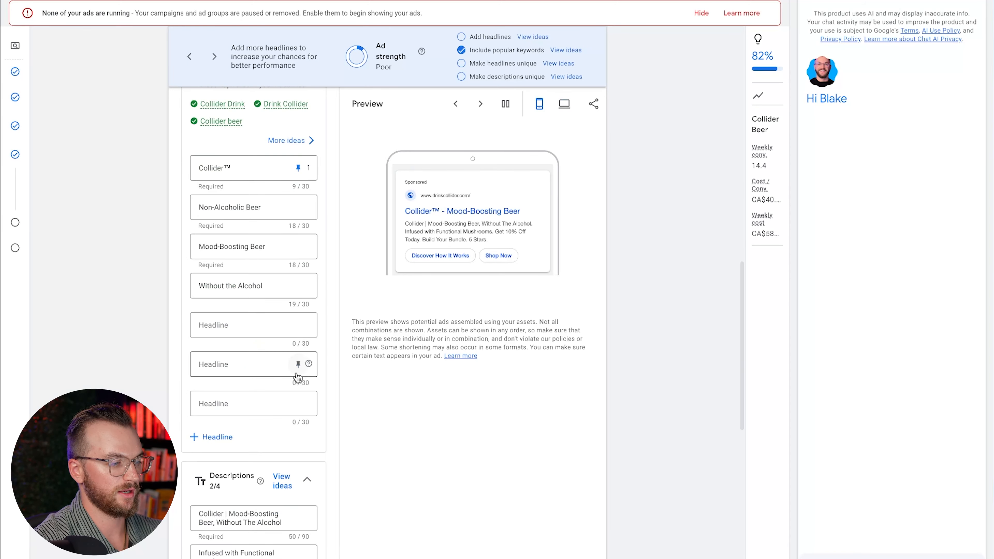
scroll(240, 290, down, 3)
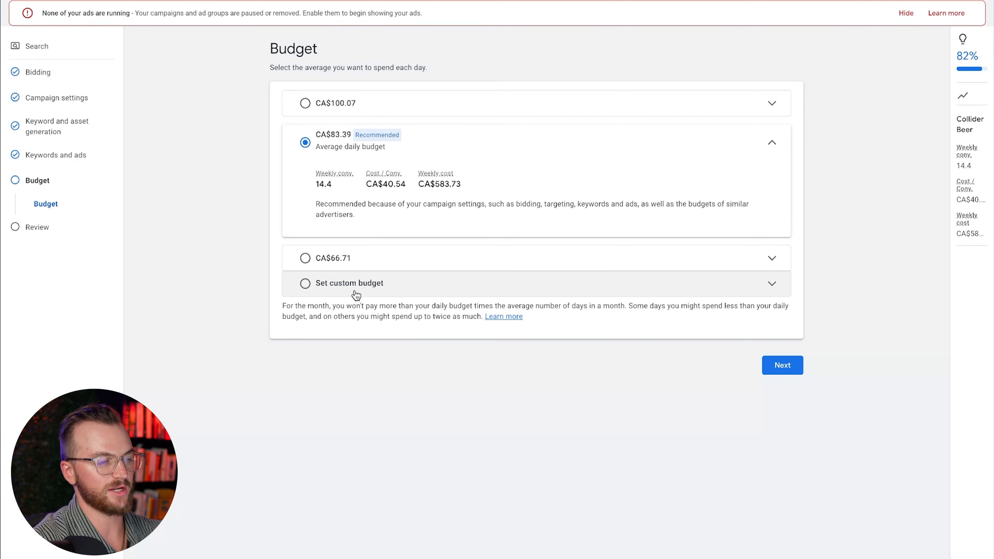
Try a custom average daily budget of CA$10 and compare it with the recommended CA$83.39 option
click(360, 294)
click(359, 236)
drag(359, 236, 332, 235)
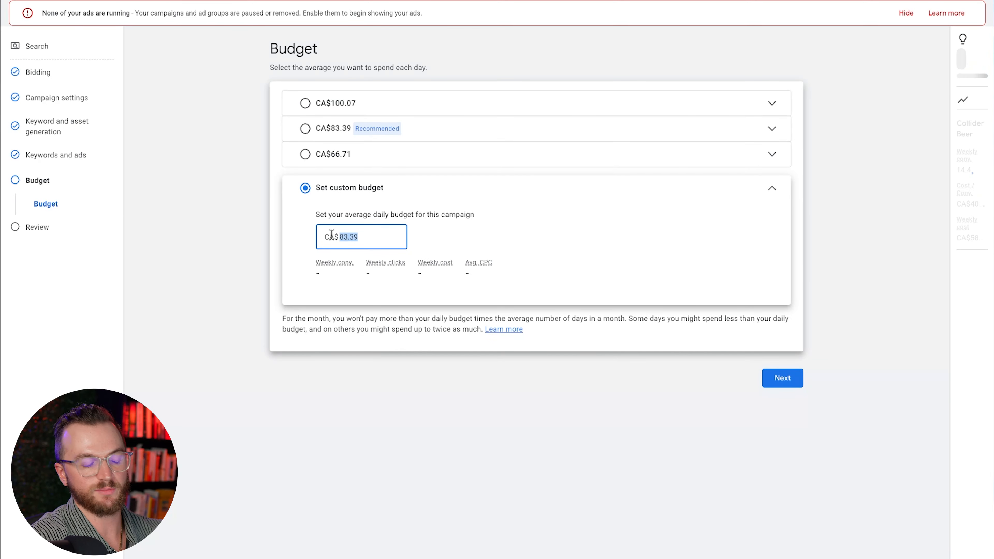
text(5)
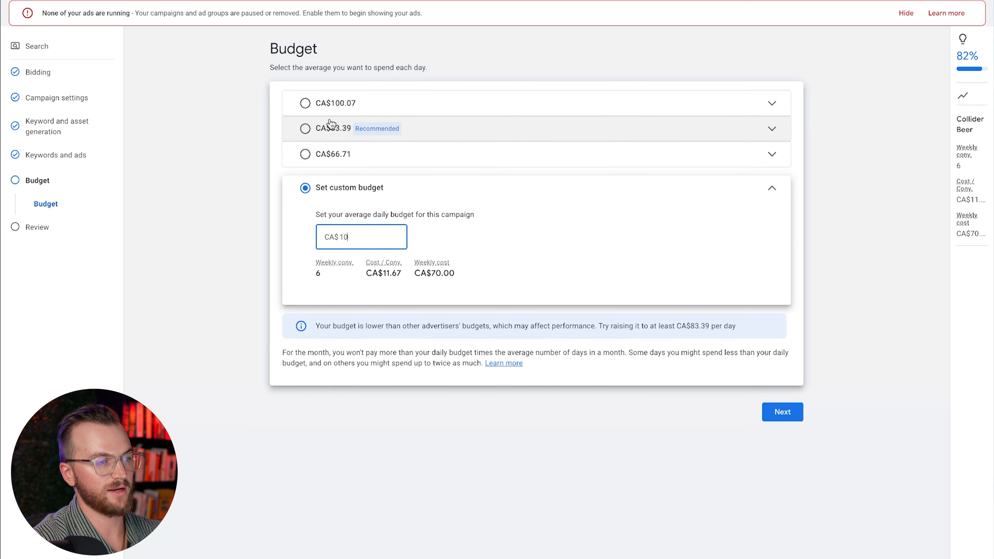
click(337, 134)
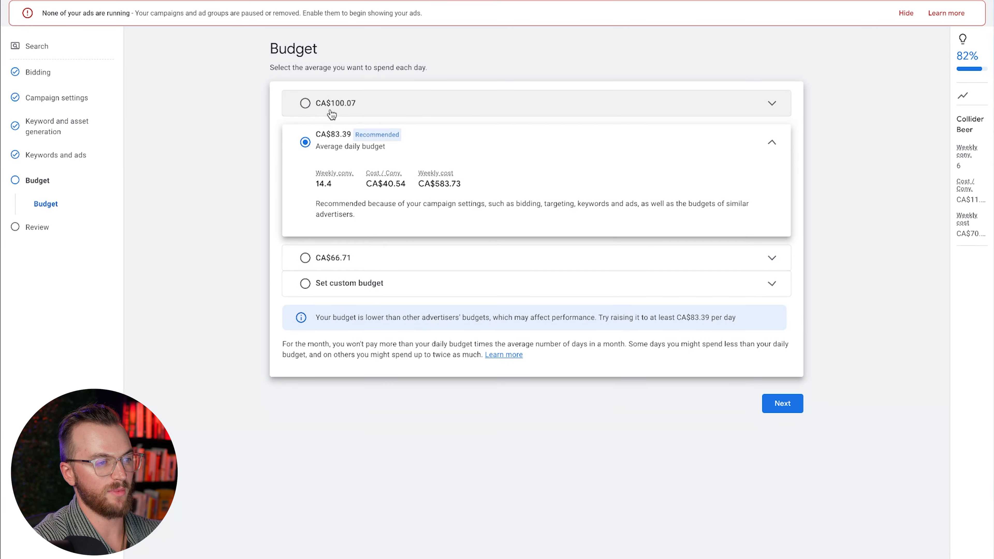
Set a custom average daily budget of CA$10 for the branded campaign and publish the campaign
click(360, 282)
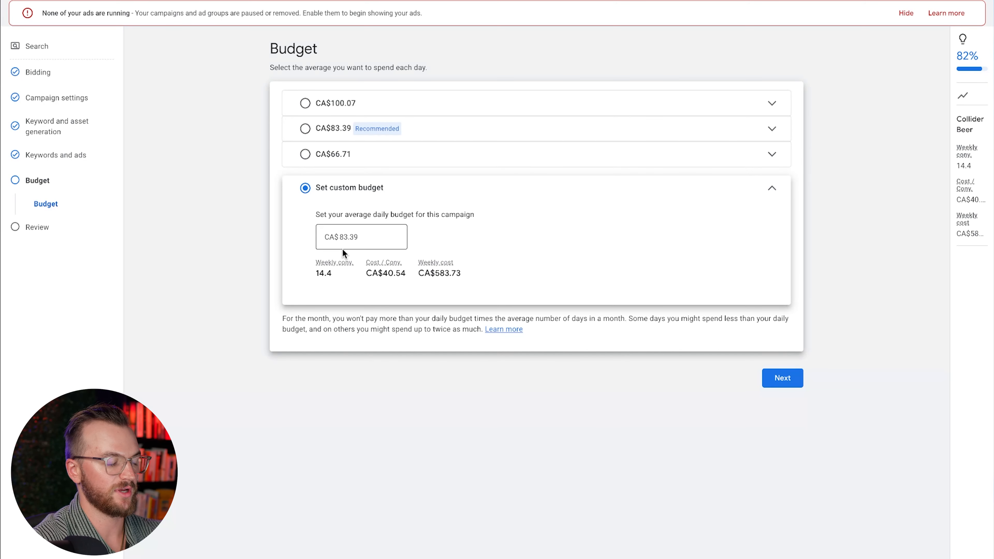
double_click(364, 235)
text(10)
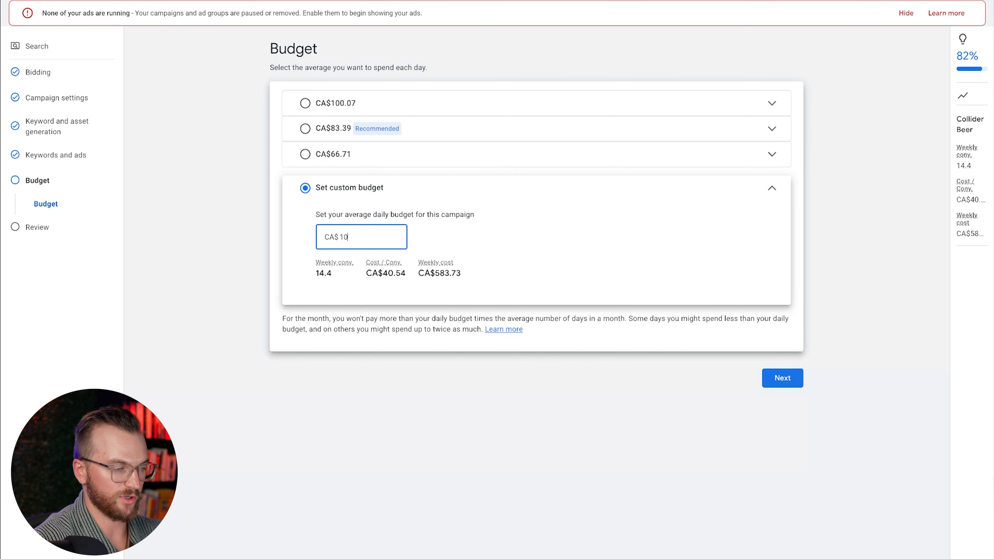
click(644, 342)
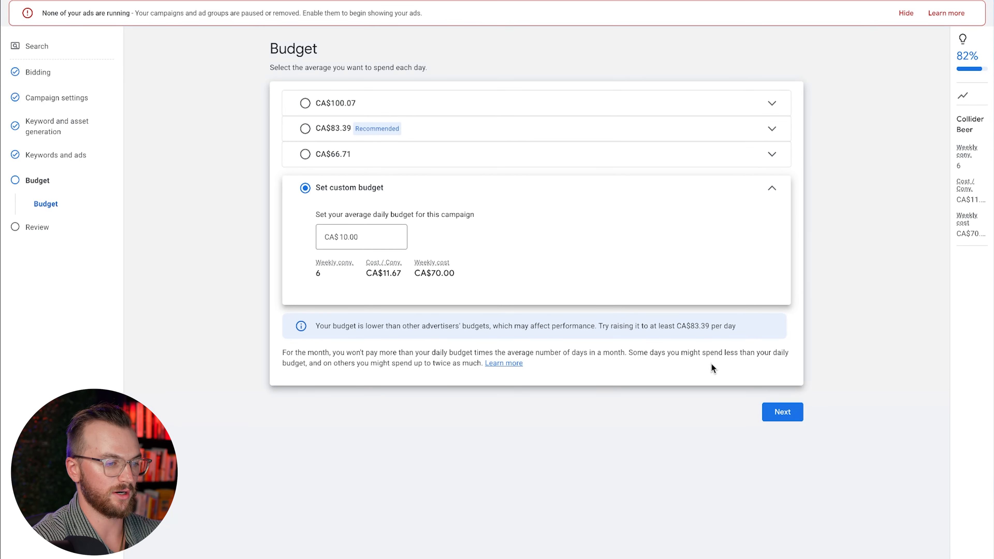
click(782, 413)
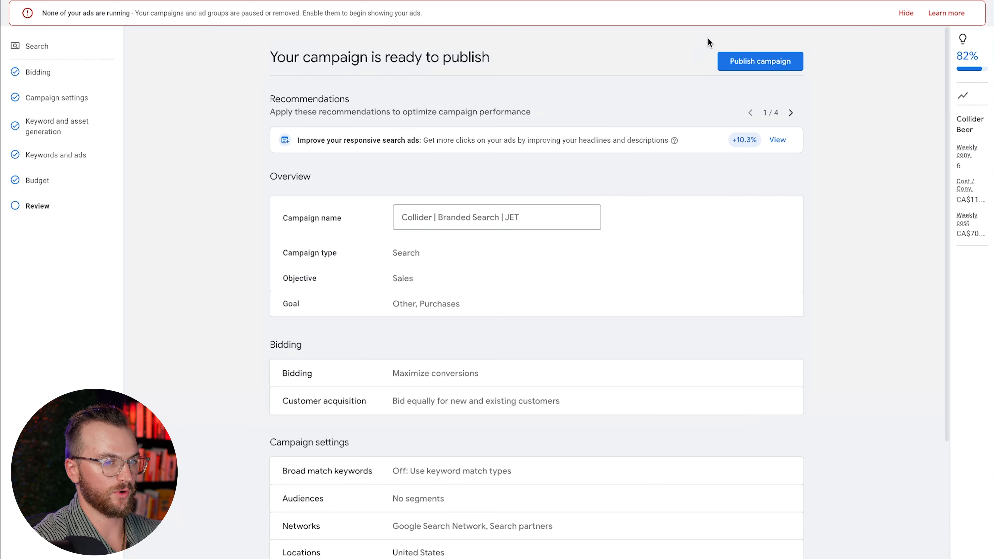
click(742, 66)
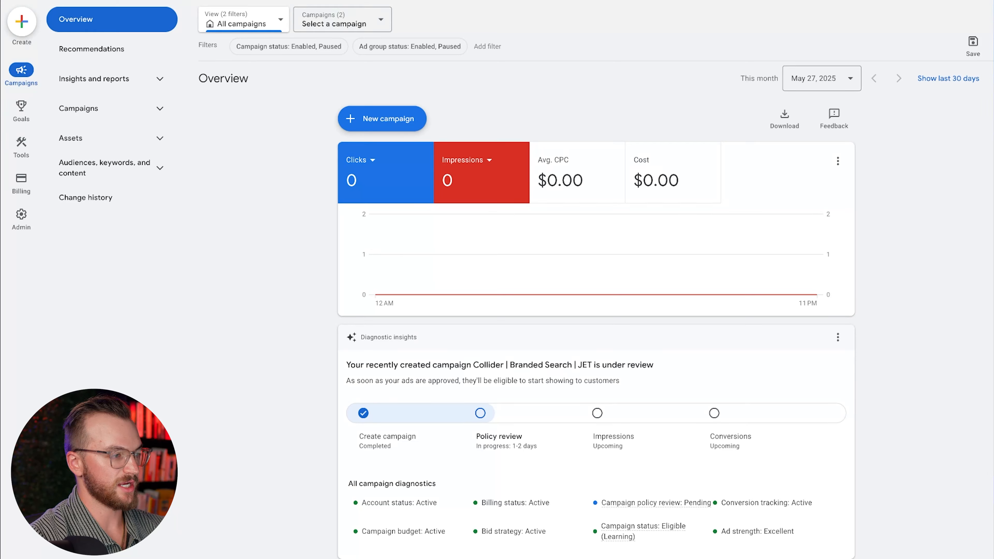
Open the Data manager and link Google Merchant Center to the ads account with the direct linking method
mouse_move(18, 162)
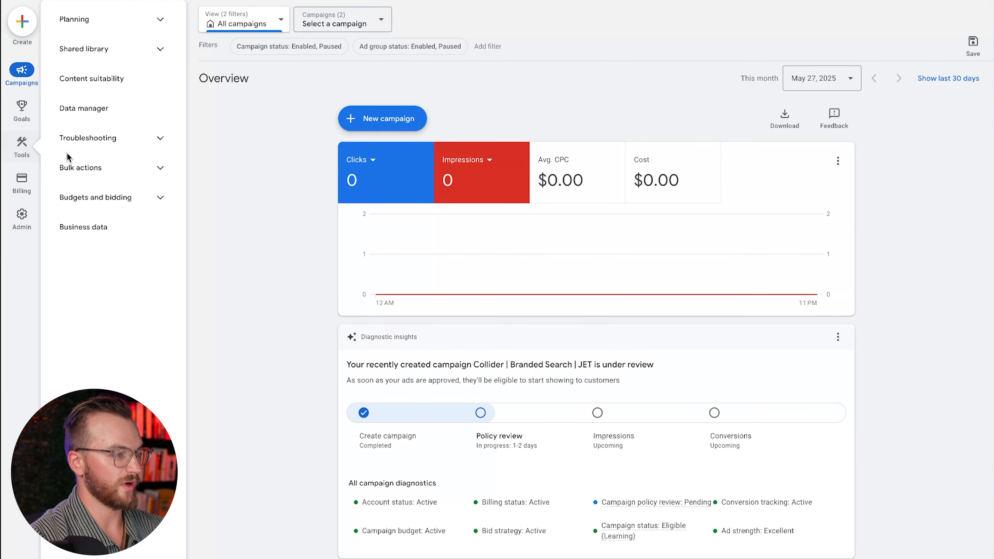
click(93, 113)
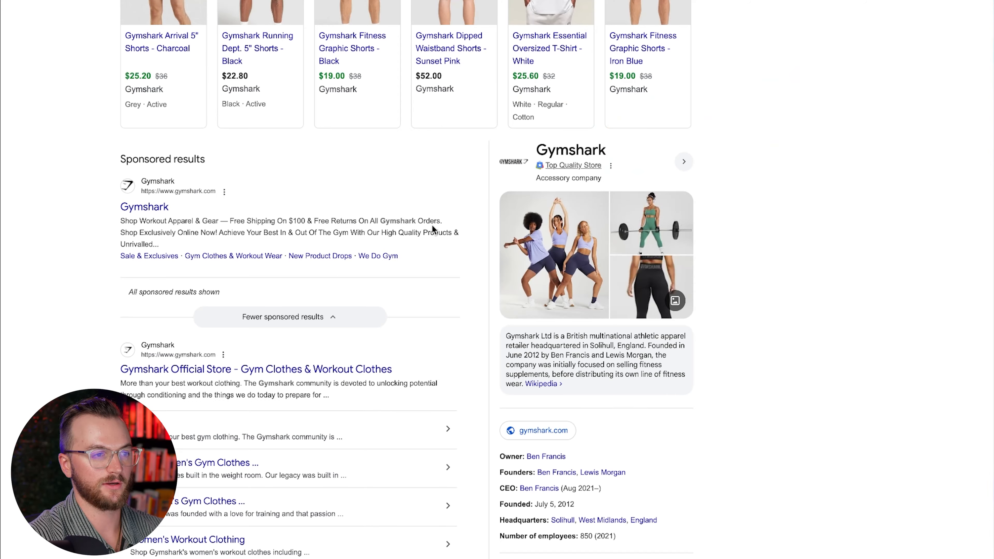
scroll(227, 177, up, 4)
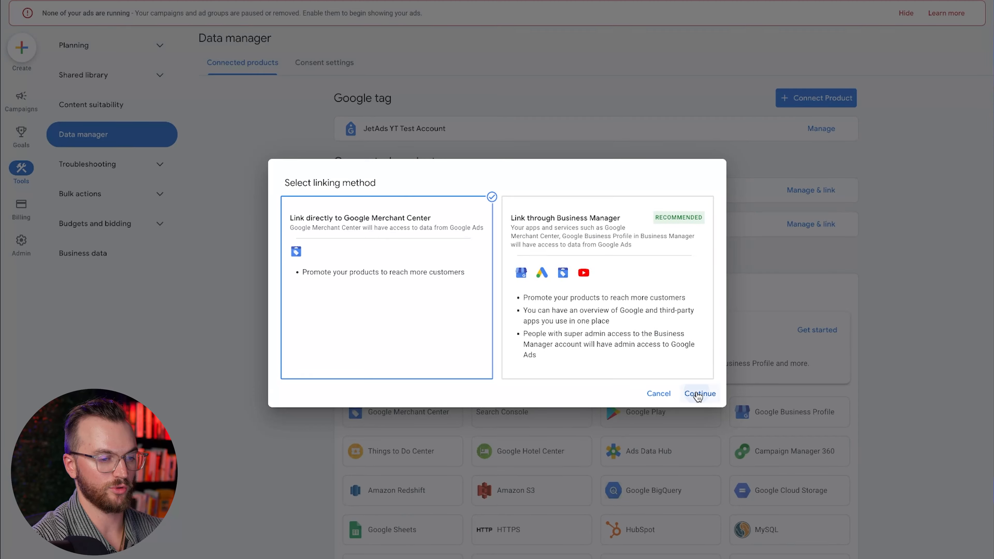
click(701, 394)
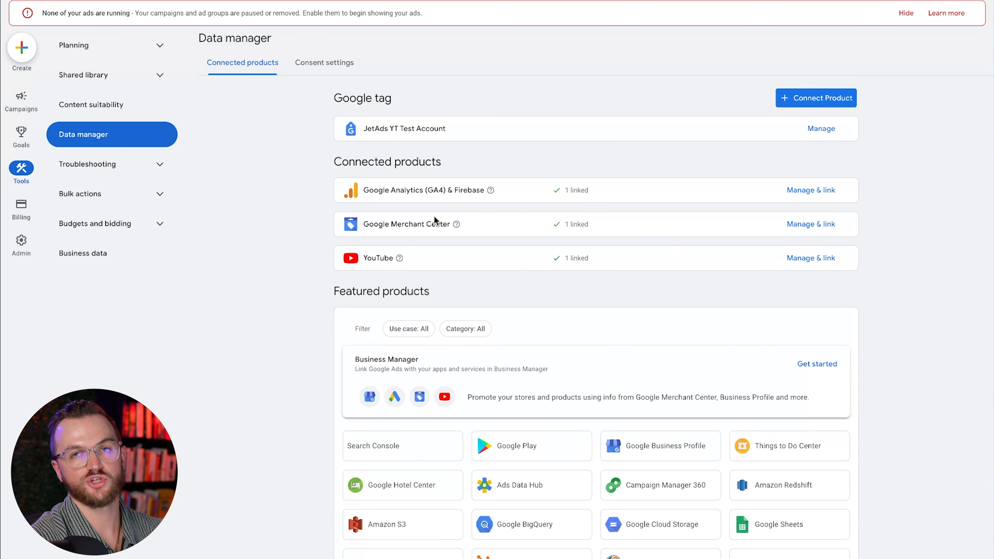
Start a new campaign with the Sales objective and choose Performance Max as the campaign type
click(22, 98)
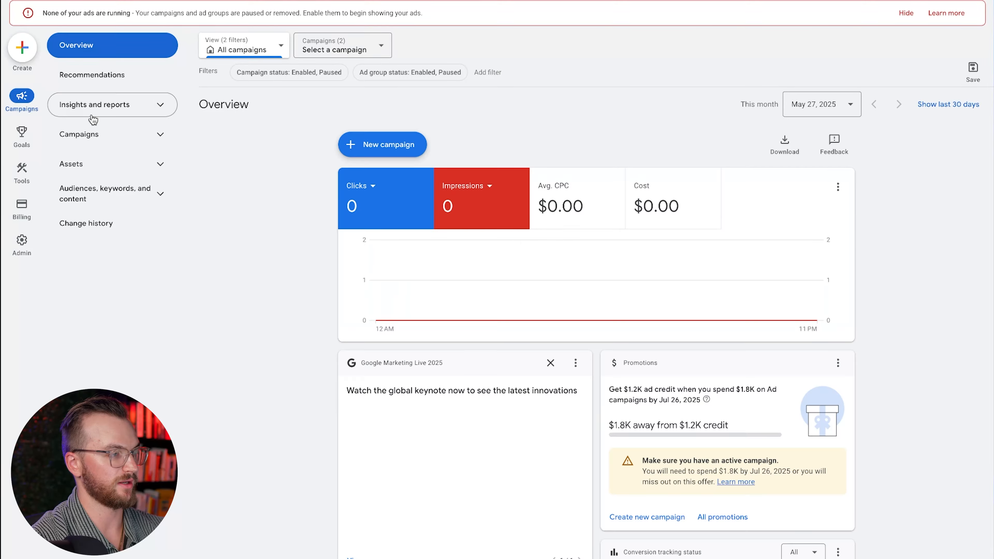
click(393, 147)
click(394, 151)
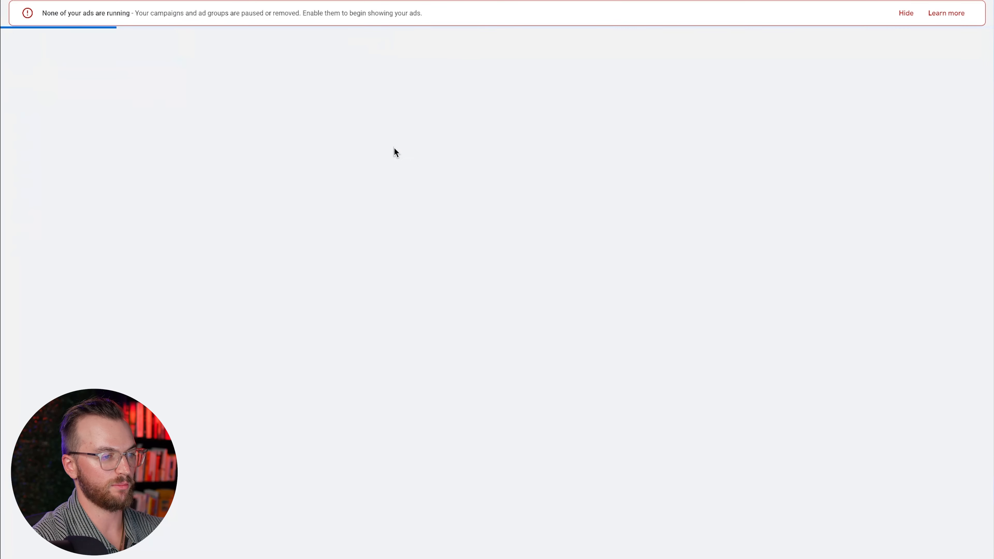
click(393, 153)
click(759, 446)
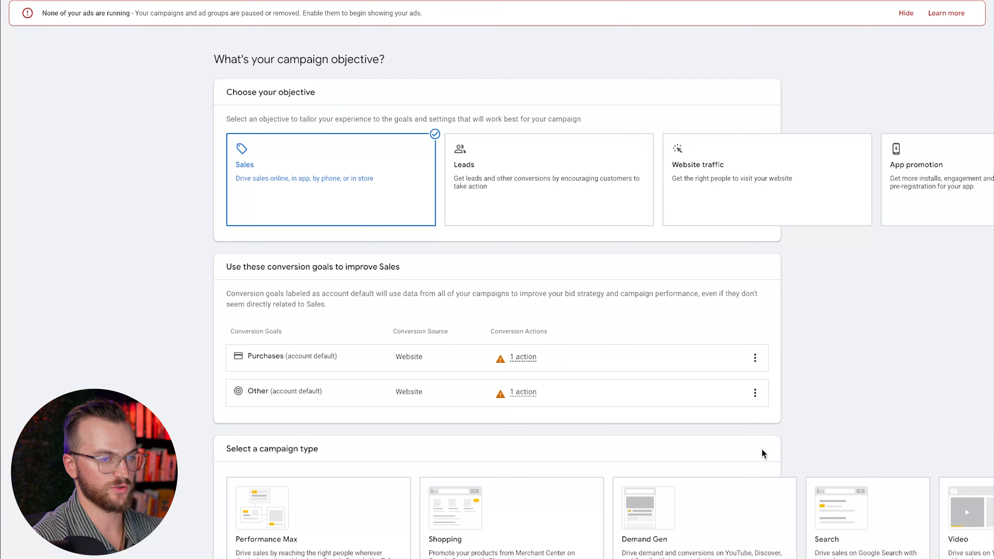
scroll(528, 344, down, 2)
click(291, 437)
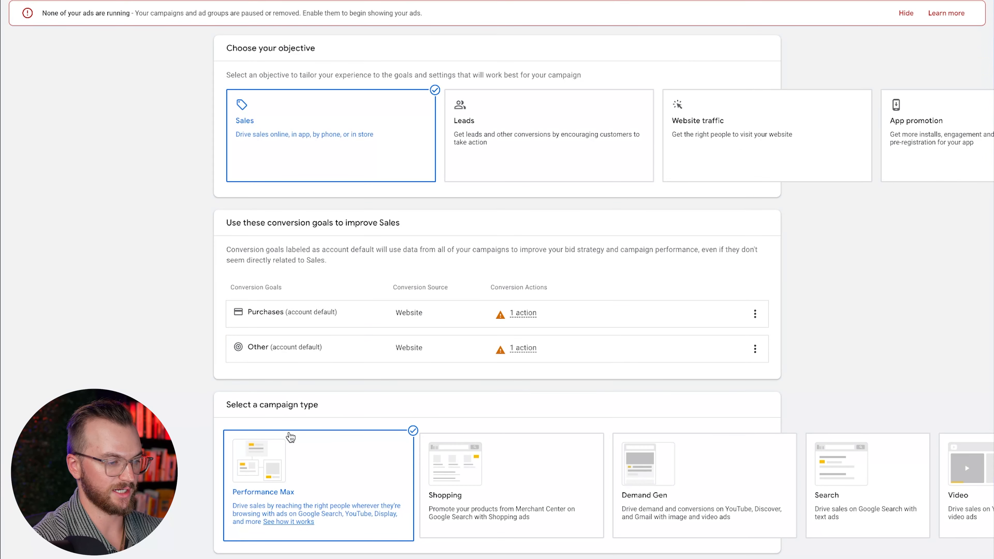
Advertise products from the JetAds Merchant Center account and replace the default campaign name with one starting with "Collider"
scroll(747, 494, down, 6)
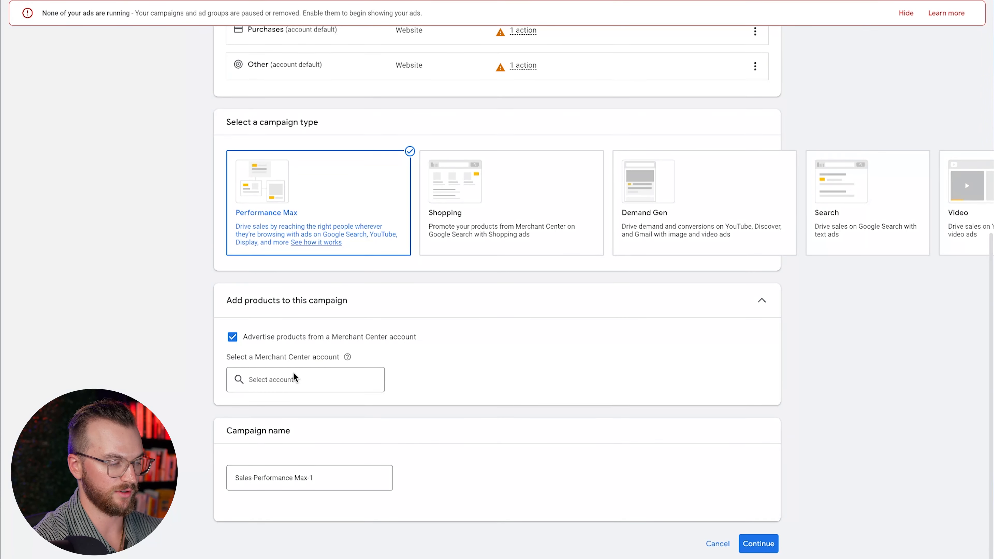
click(283, 380)
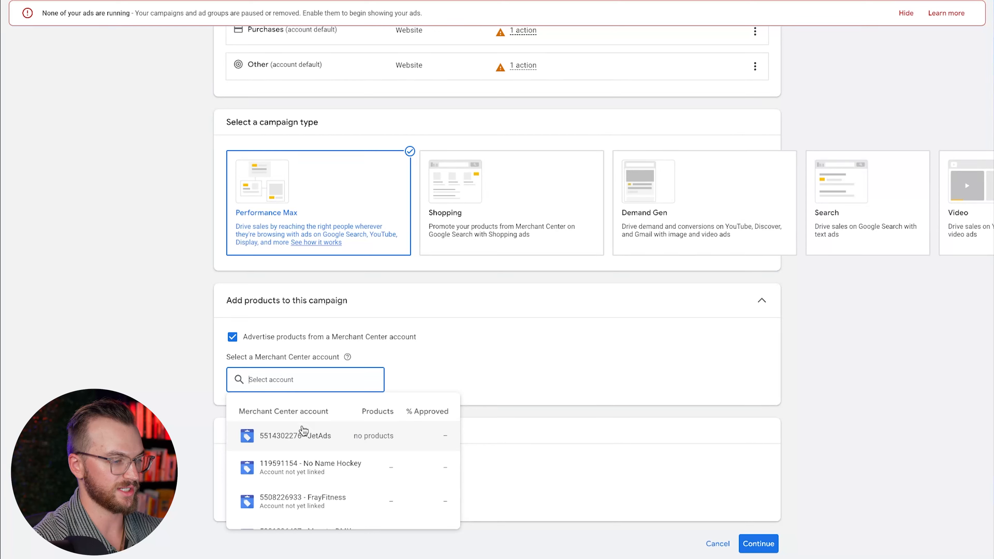
click(301, 431)
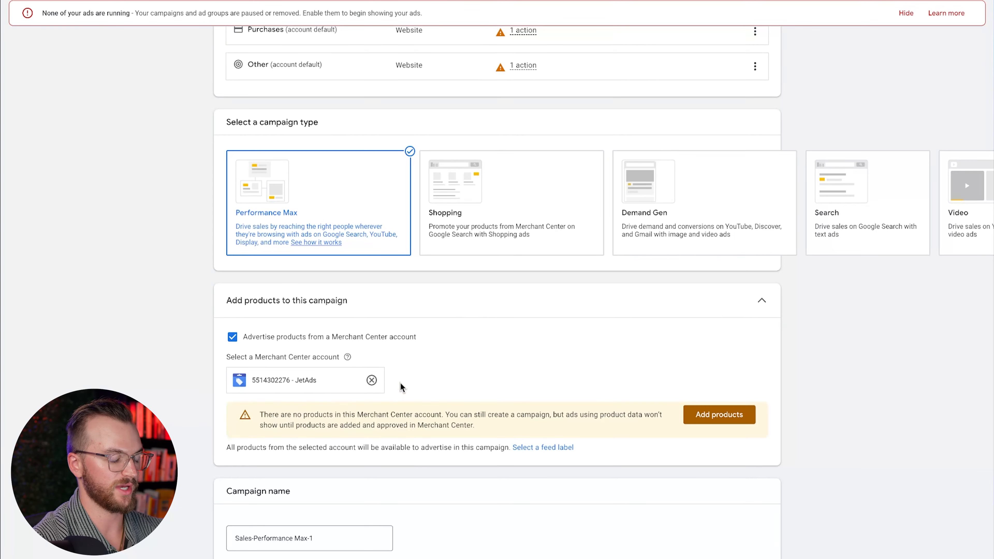
scroll(391, 423, down, 1)
triple_click(321, 528)
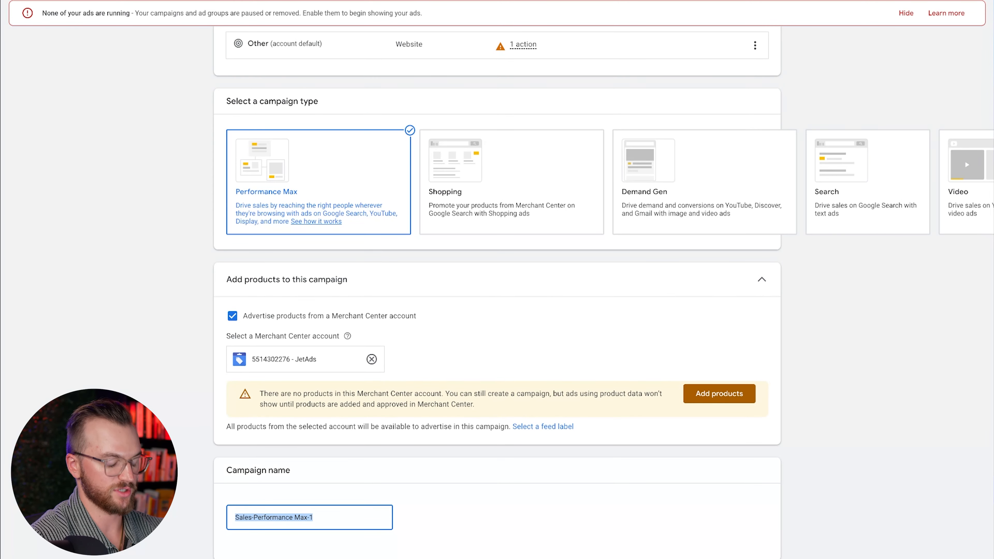
text(Collider)
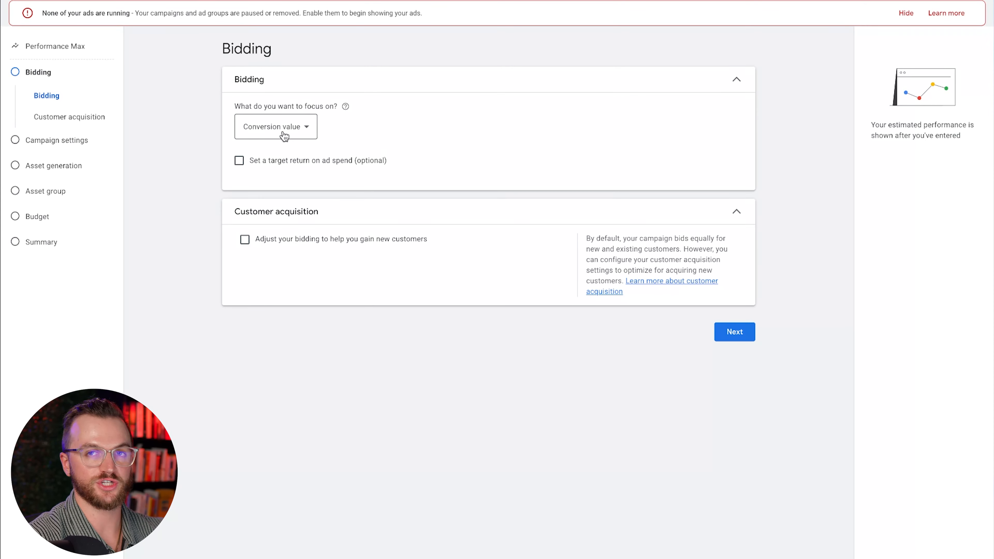
Try Conversions as the bidding focus, and switch it back to Conversion value
click(285, 134)
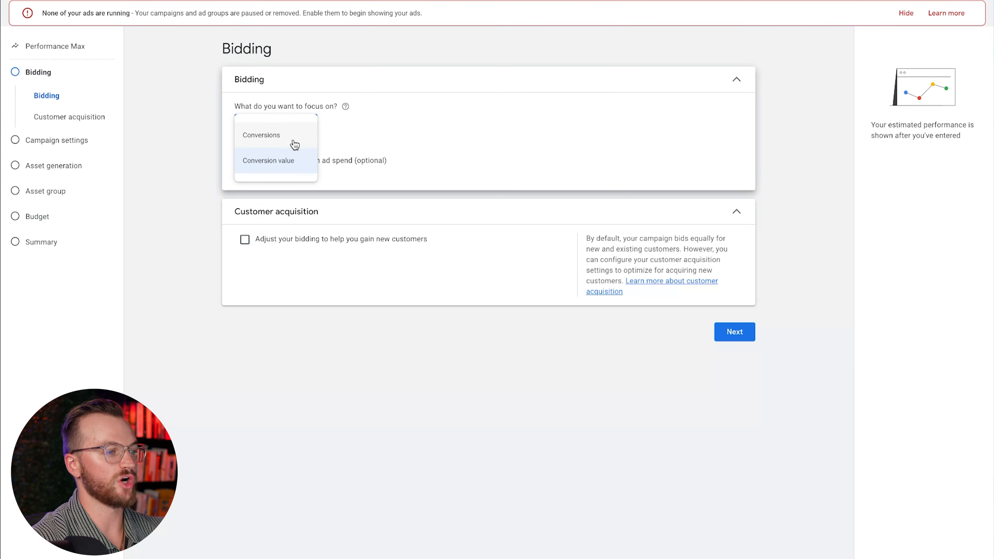
click(287, 143)
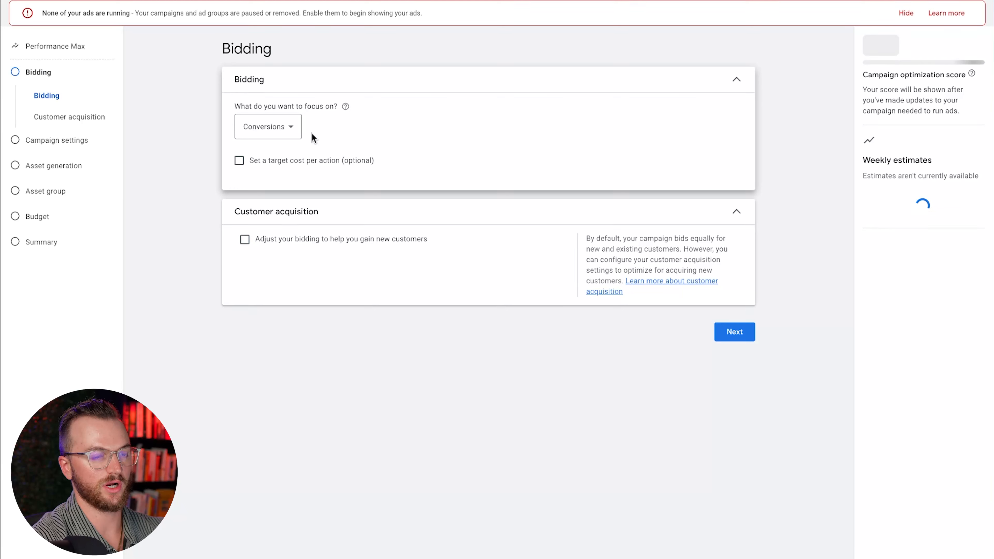
click(285, 135)
click(284, 160)
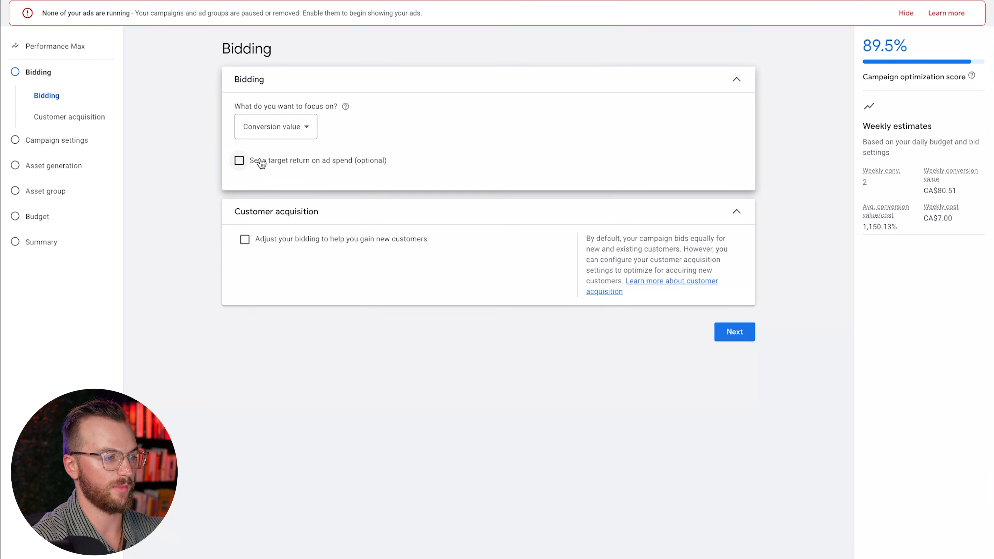
Accept the bidding settings without a target return on ad spend, and target the United States as the campaign location
click(736, 332)
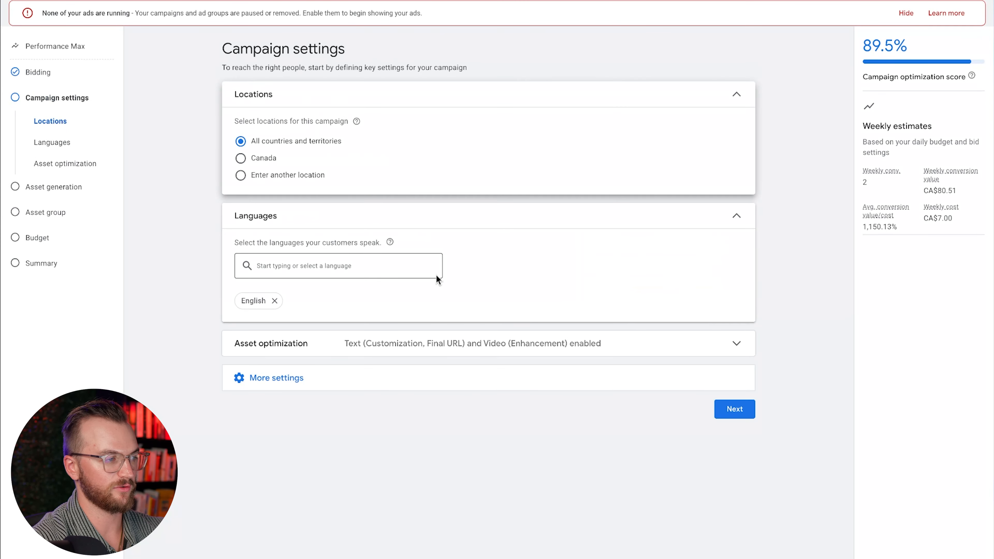
click(240, 175)
click(289, 207)
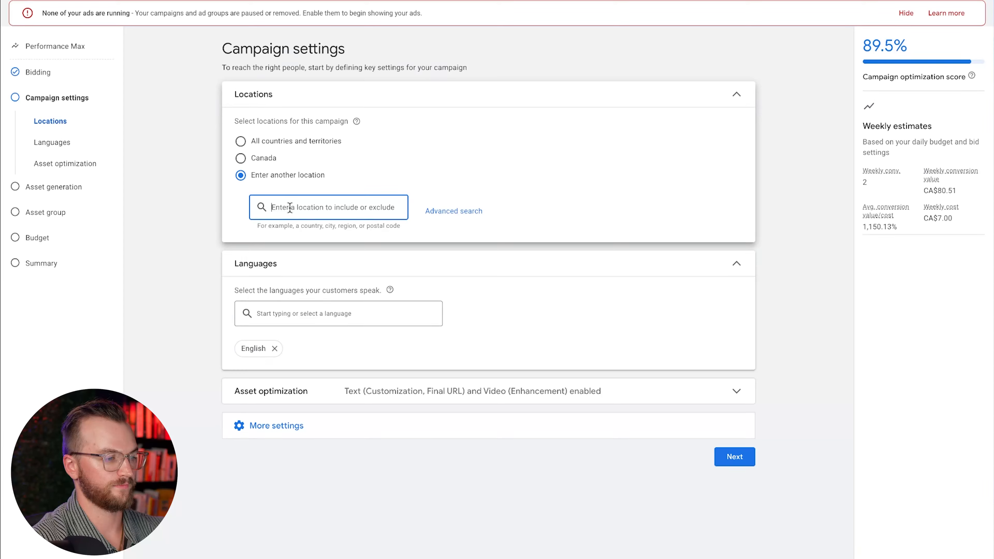
text(unit)
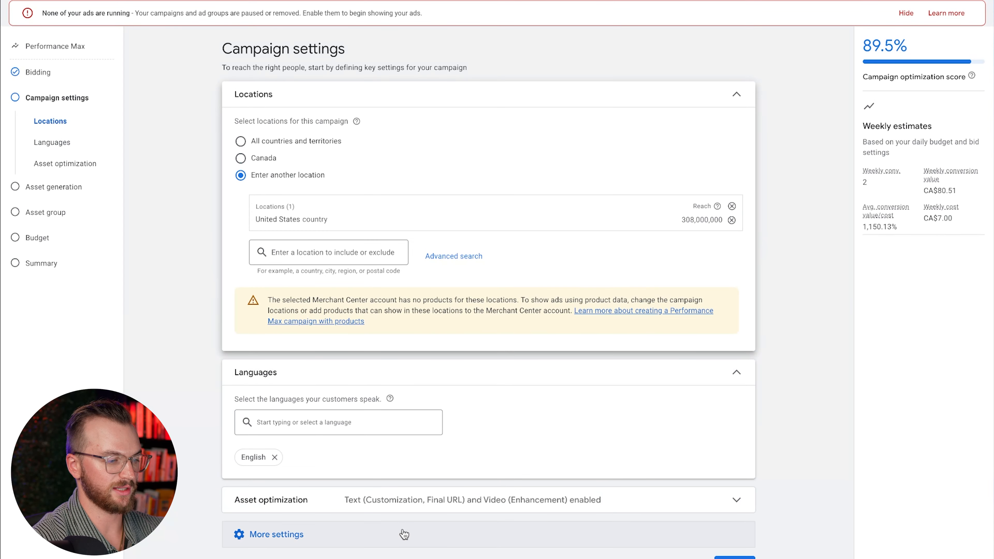
Turn off text customization and final URL expansion in the campaign's asset optimization settings
click(404, 533)
scroll(423, 466, down, 1)
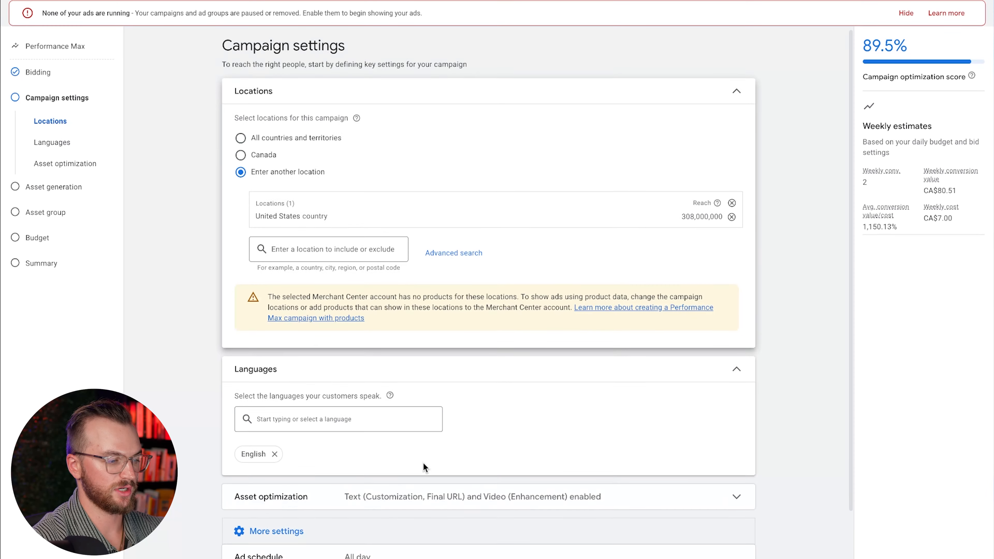
scroll(508, 455, down, 1)
click(518, 438)
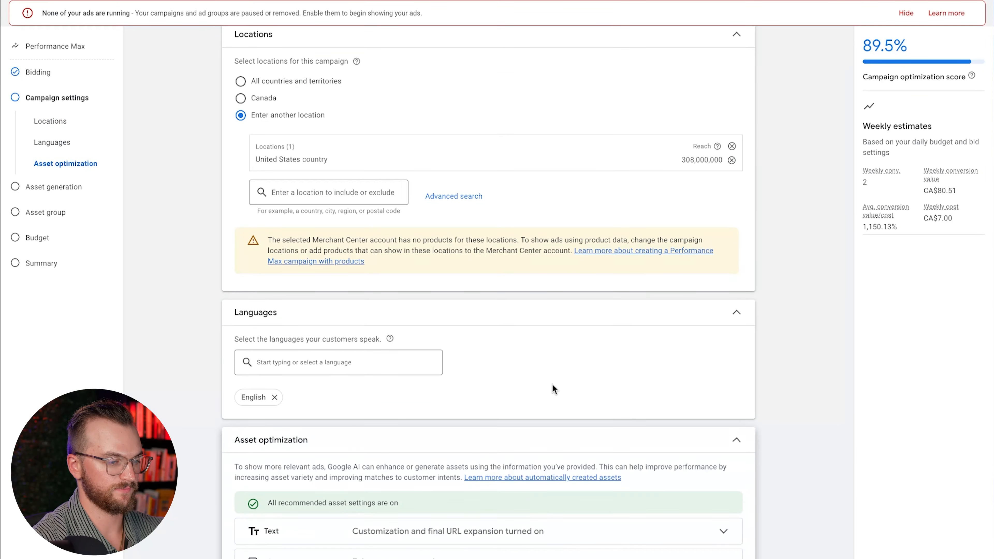
scroll(552, 384, down, 4)
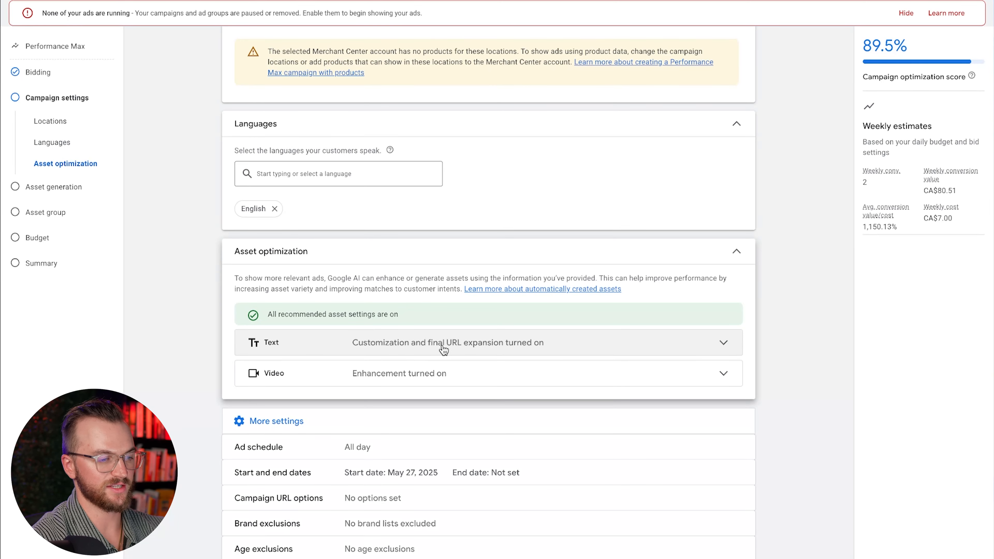
click(503, 350)
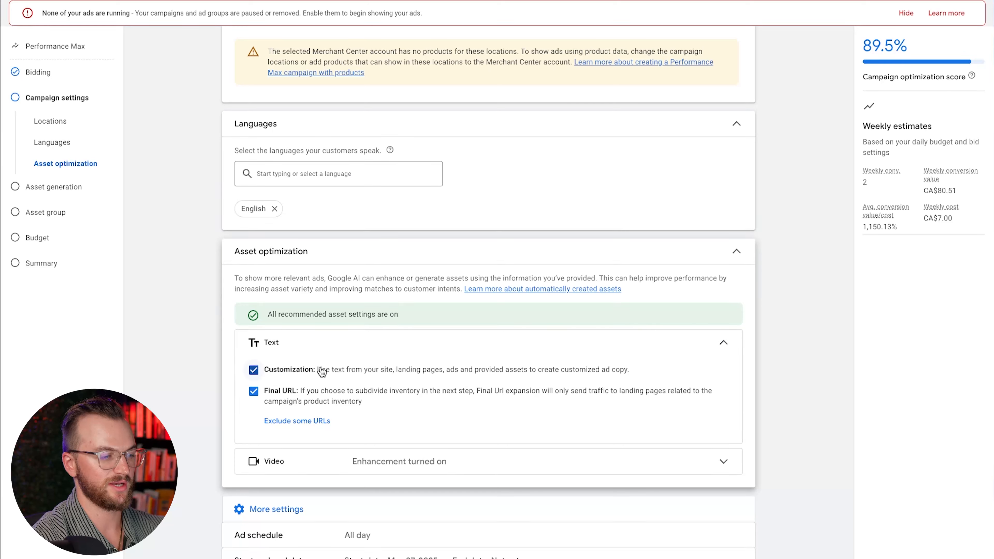
click(255, 390)
click(255, 345)
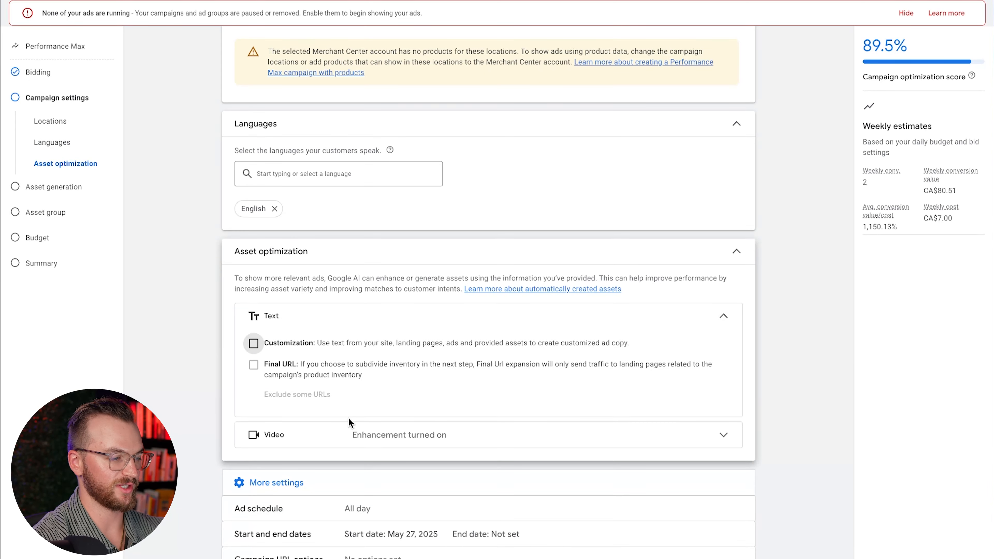
Examine the video enhancement setting and its vertical video and shorter video examples
click(430, 435)
scroll(432, 435, down, 4)
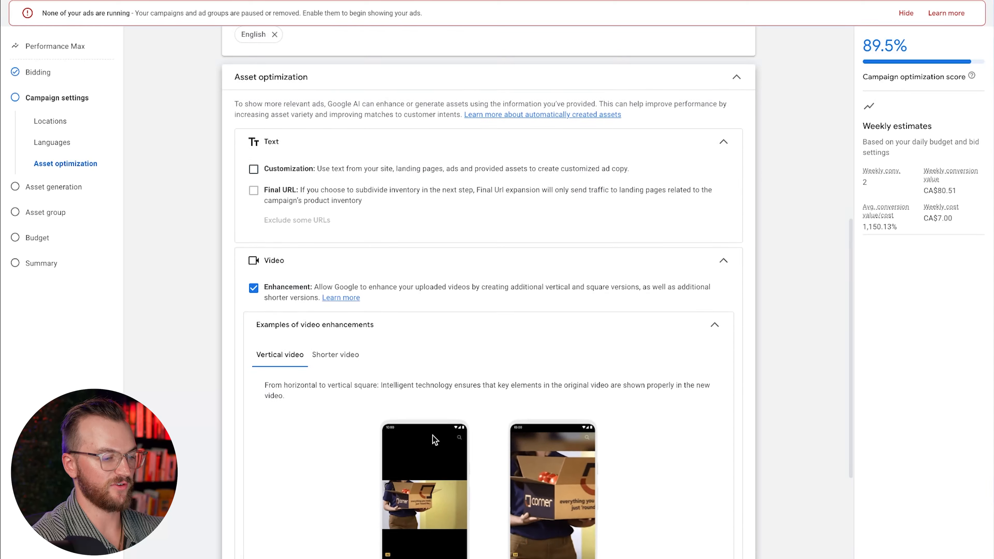
scroll(432, 436, down, 2)
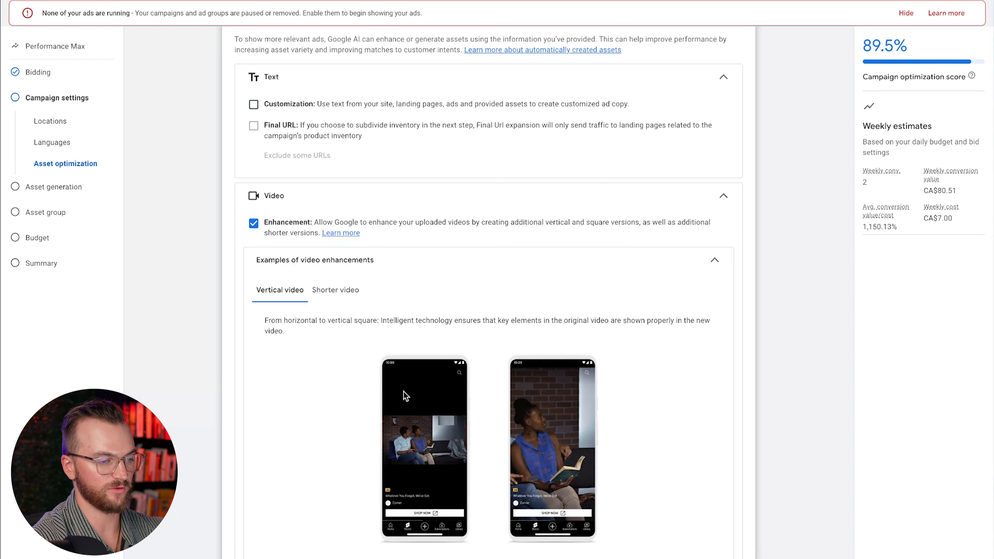
click(341, 292)
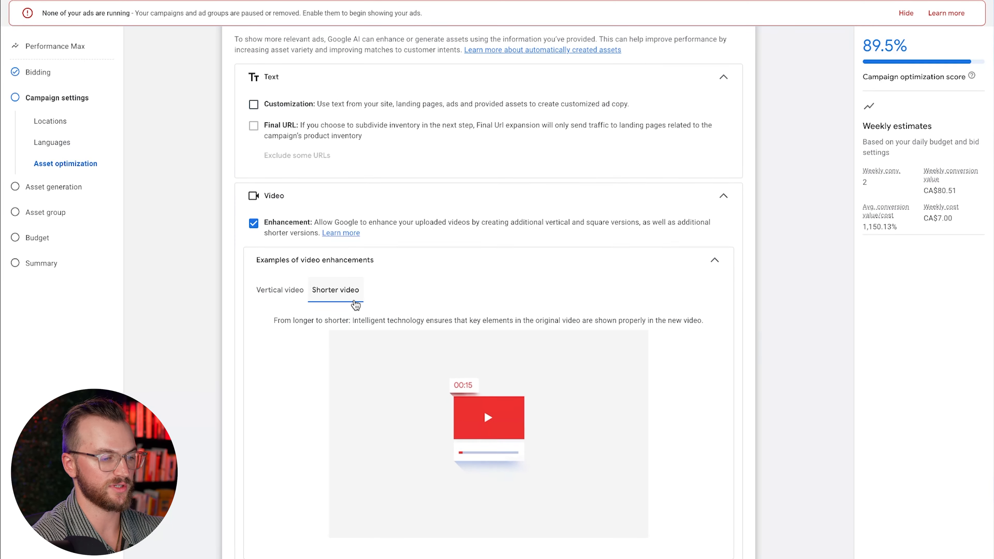
click(270, 296)
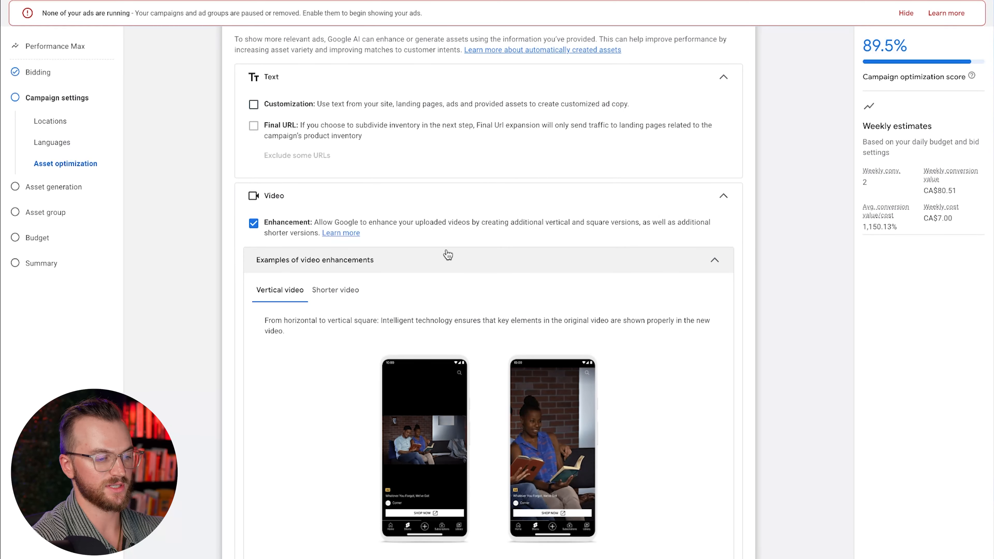
click(728, 201)
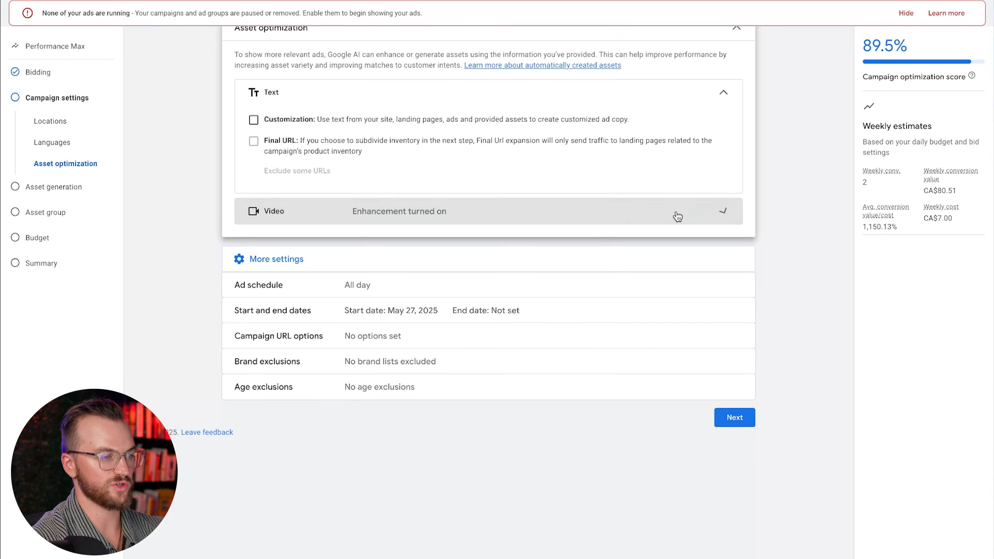
Accept the remaining campaign settings and continue with the campaign setup
click(292, 260)
click(294, 261)
click(733, 418)
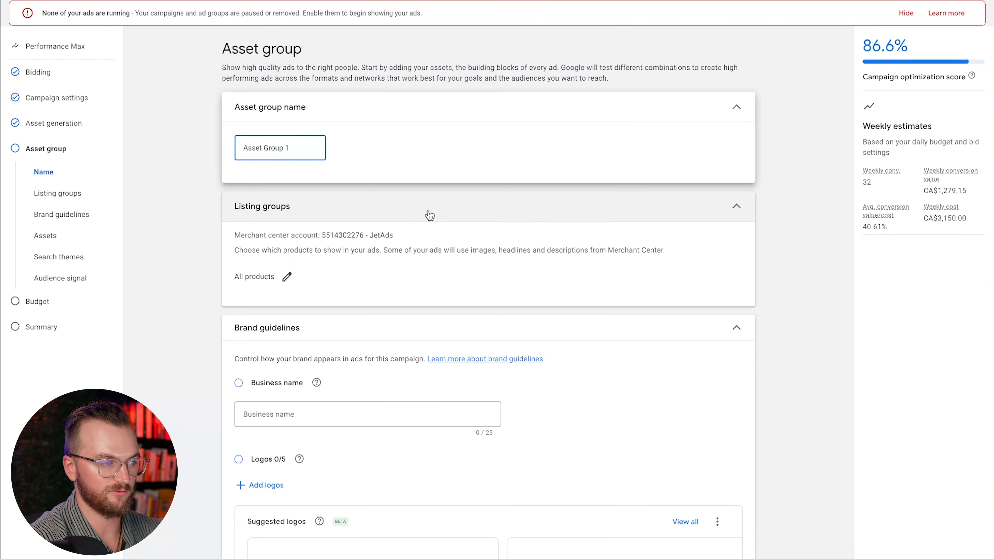
Rename the asset group as Non-Alcoholic Beer
click(303, 149)
key(super+BackSpace)
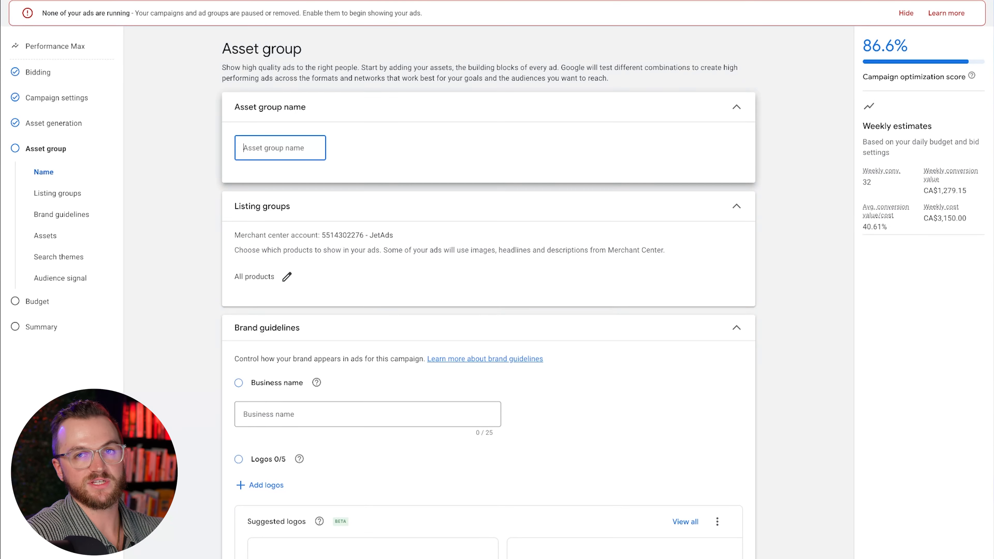
text(A)
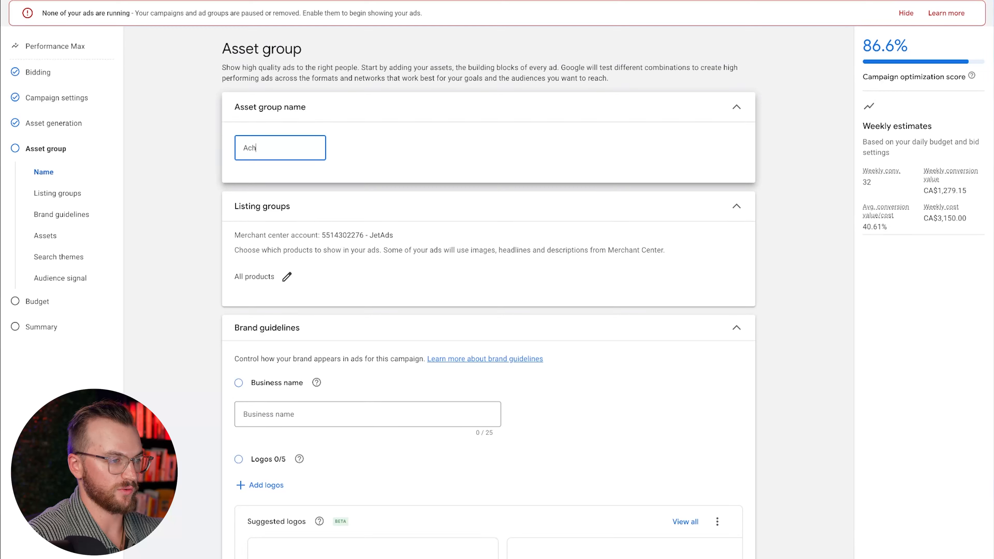
key(BackSpace)
text(Non-Alcoholic Beer)
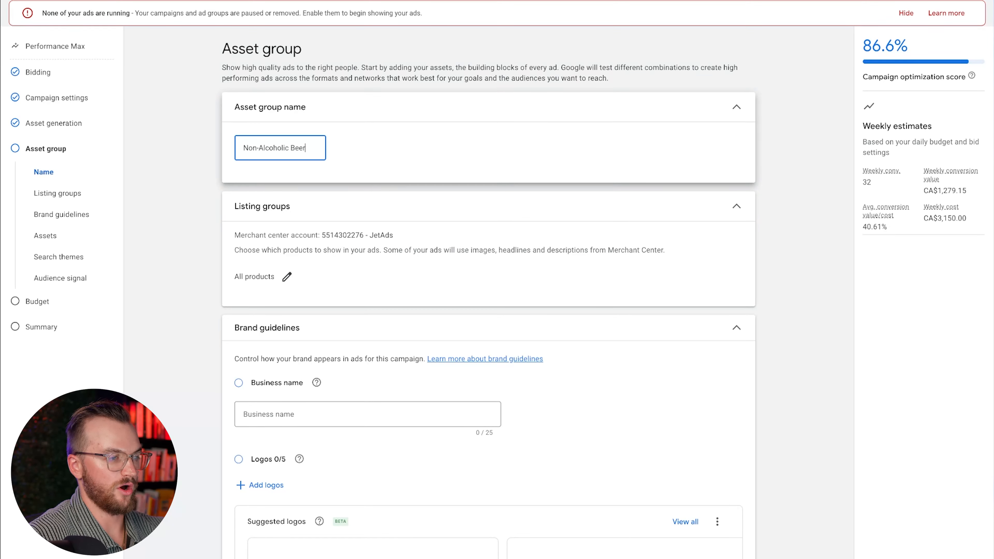
Enter Collider as the business name and add the suggested Collider logo, keeping only its wide version
scroll(330, 204, down, 3)
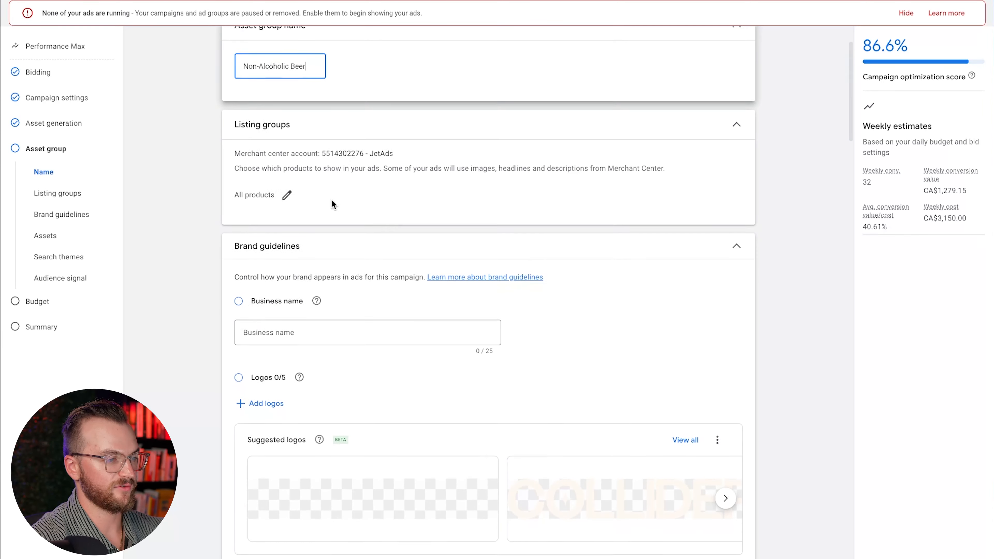
scroll(288, 231, down, 5)
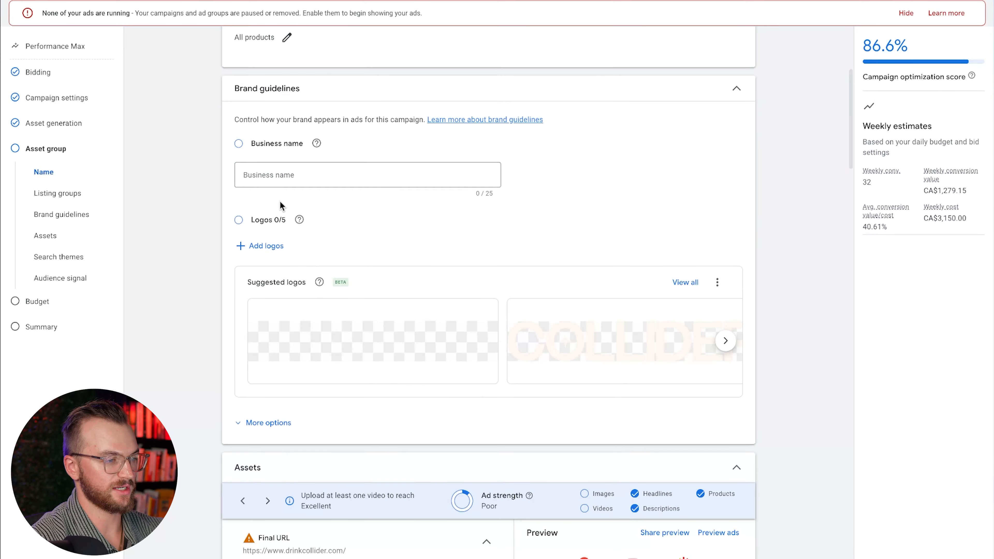
click(280, 175)
text(Collider)
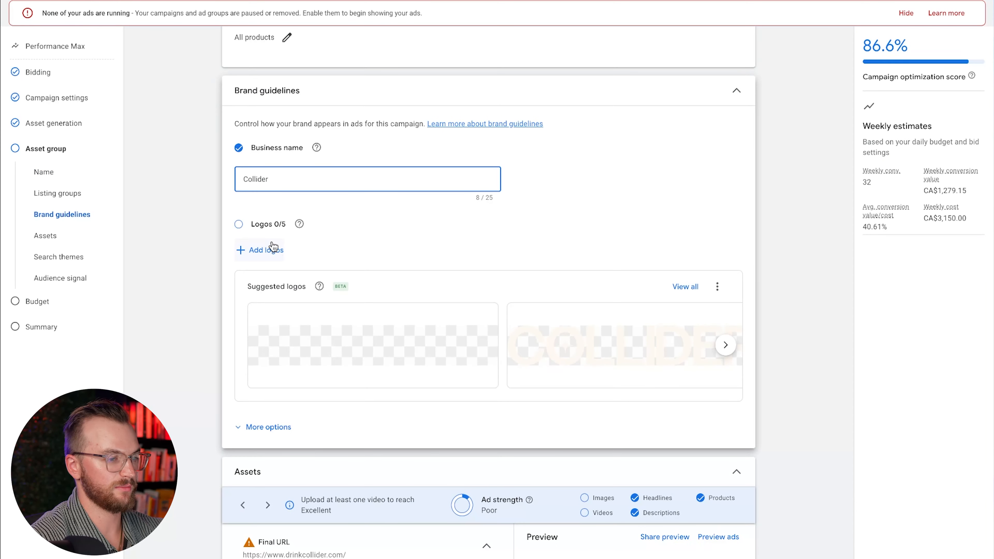
mouse_move(436, 331)
click(634, 346)
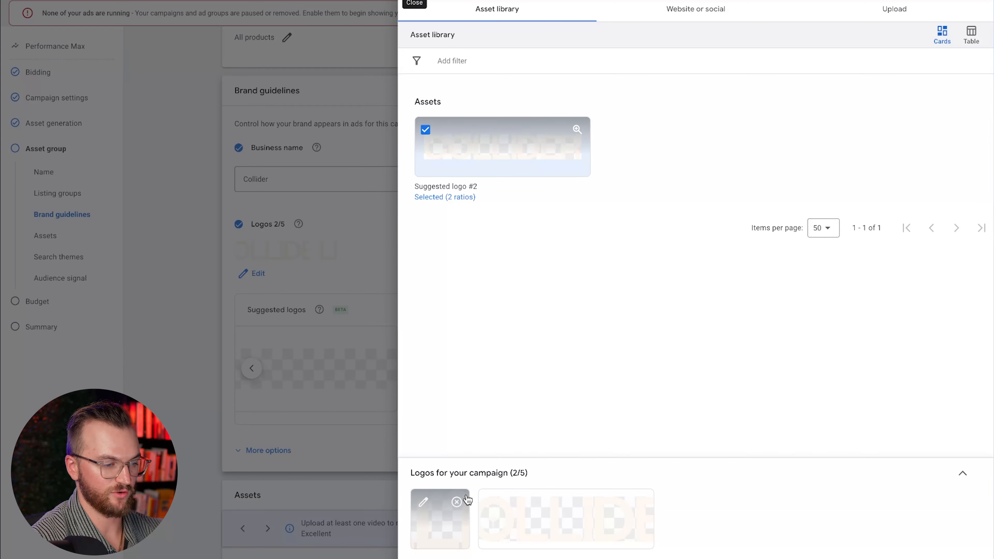
click(456, 503)
click(696, 14)
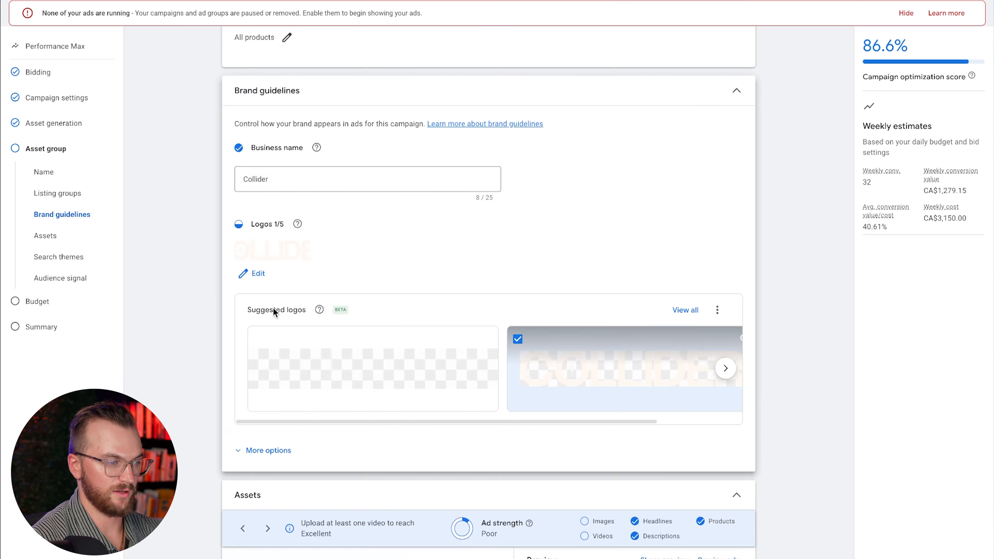
Add suggested images to the asset group, including the Collider can and bottle shots and the Collider banner
scroll(274, 307, down, 4)
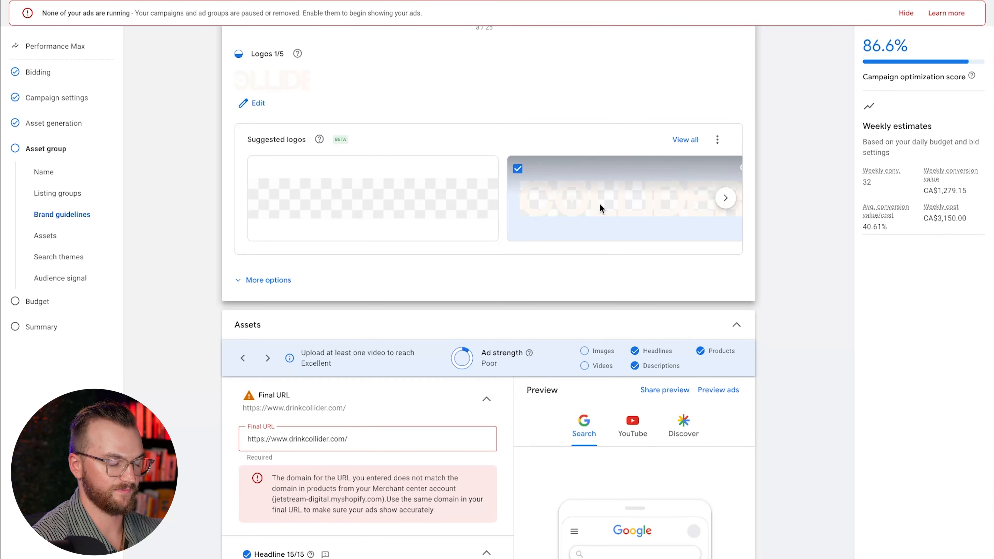
scroll(279, 345, down, 10)
scroll(280, 345, down, 3)
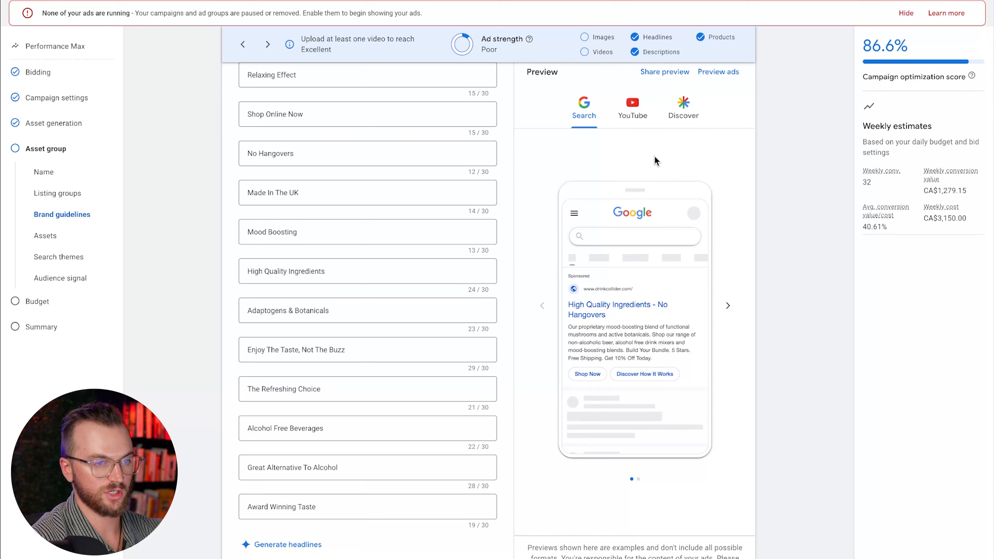
click(643, 124)
scroll(354, 355, down, 15)
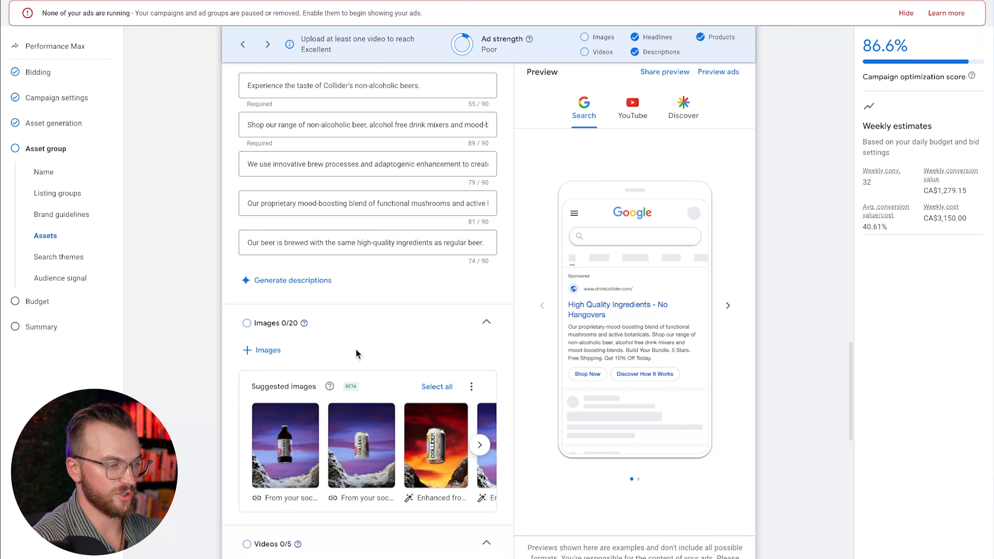
click(296, 319)
click(372, 318)
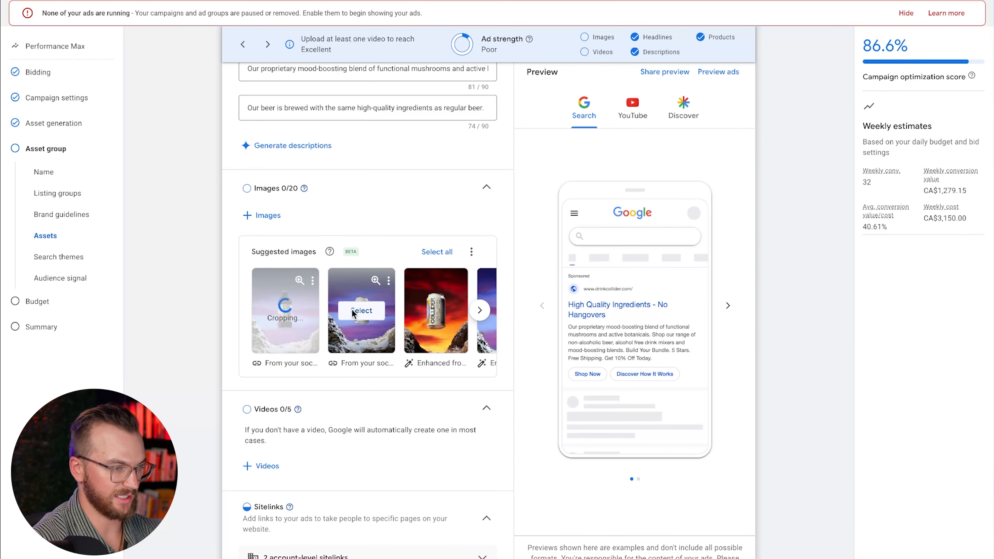
click(446, 318)
click(480, 309)
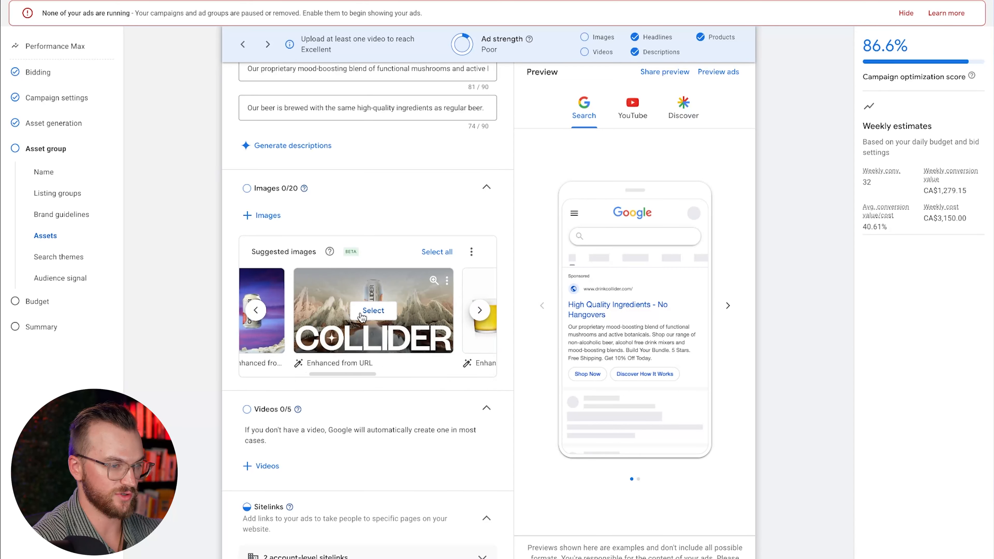
click(385, 349)
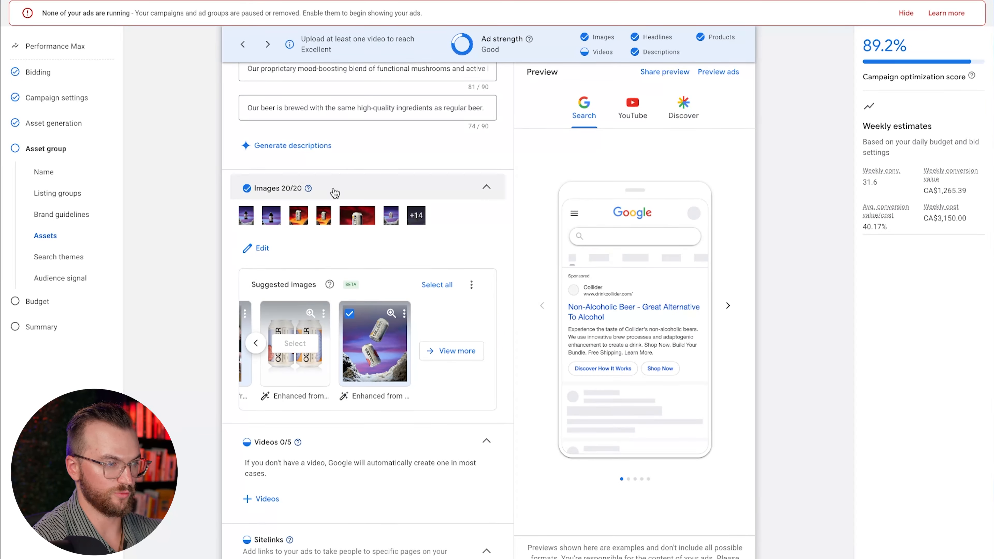
Preview the ads on YouTube and remove the suggested photo of the people from the asset group's images
click(633, 107)
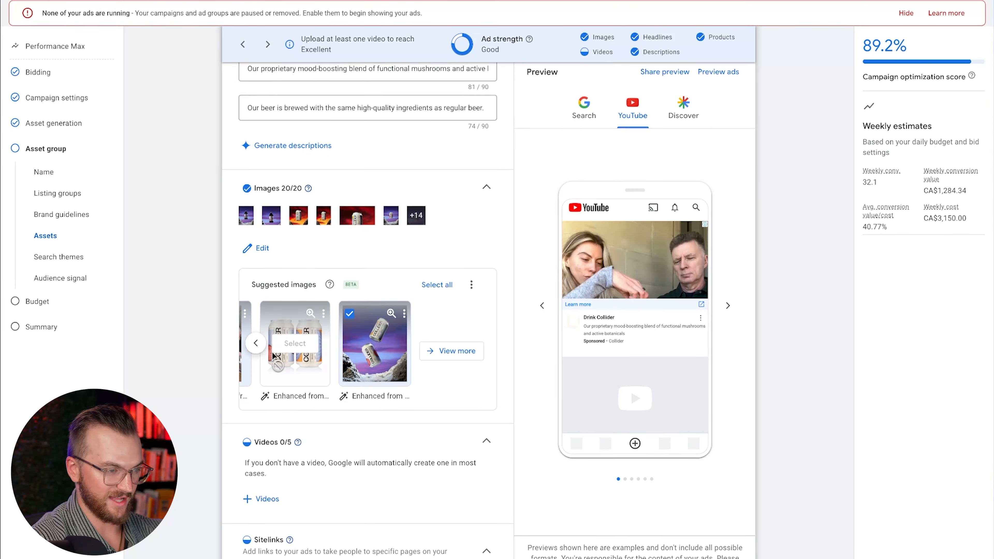
click(256, 344)
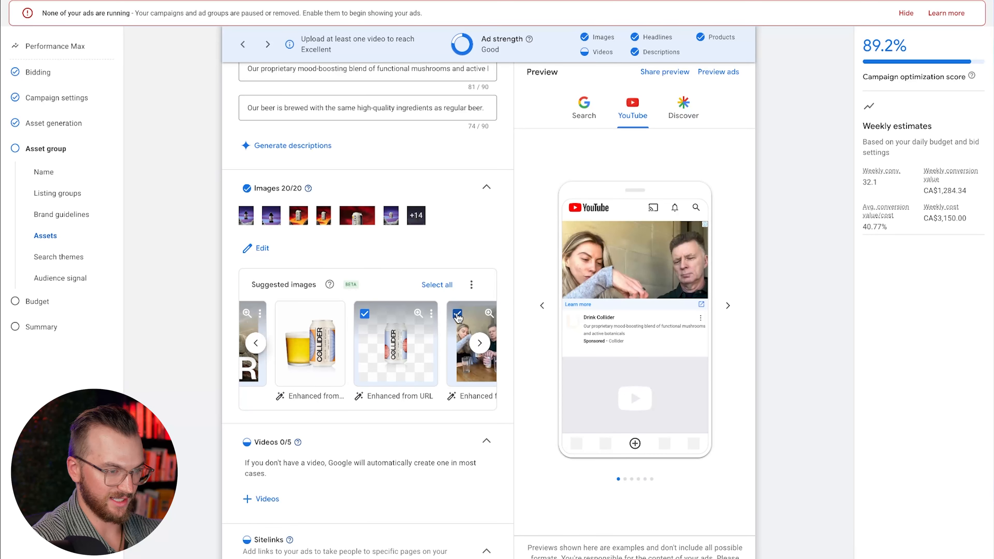
click(457, 314)
click(479, 345)
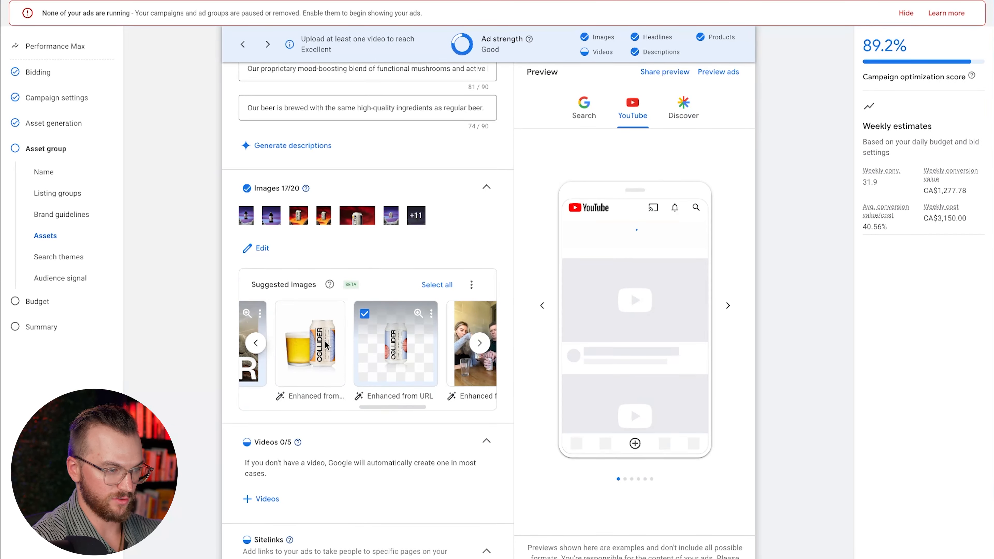
Add the horizontal banner and the square Collider logo from the social media image suggestions
click(480, 345)
click(454, 349)
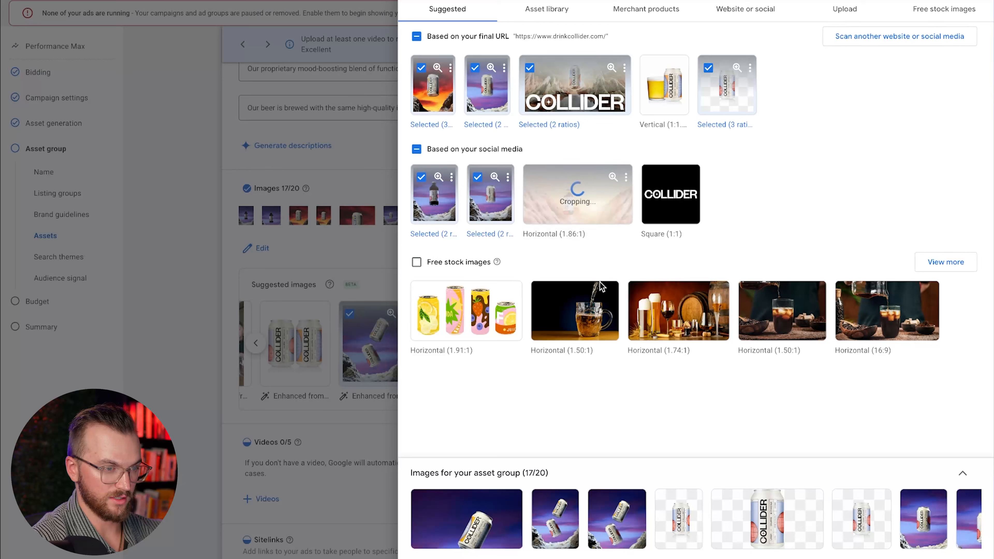
click(671, 194)
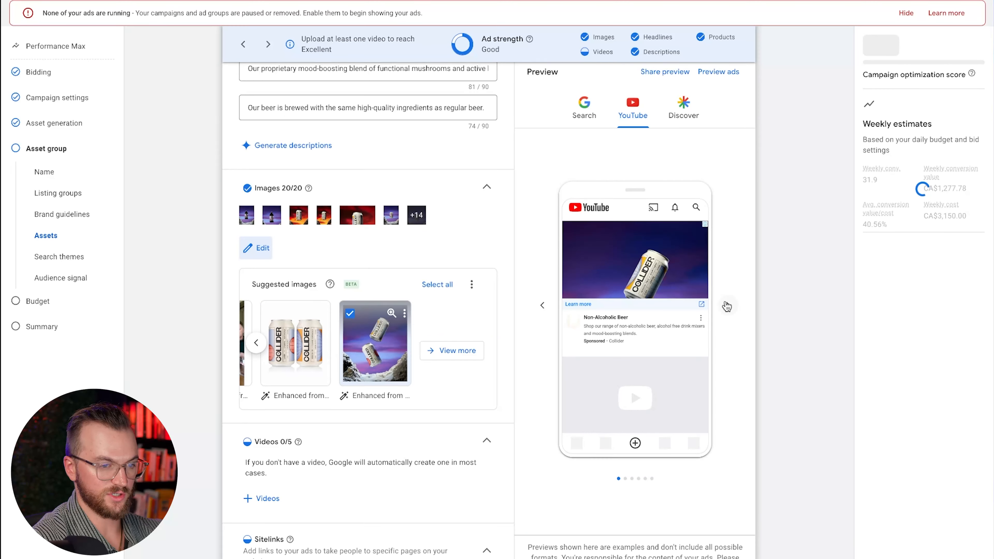
Examine the YouTube and Discover ad previews with the updated images
click(727, 306)
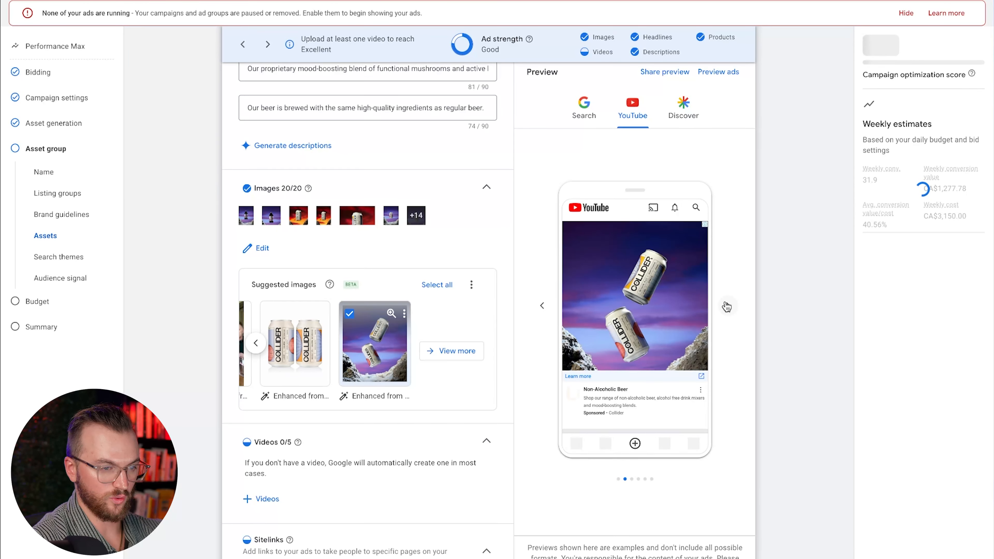
click(727, 306)
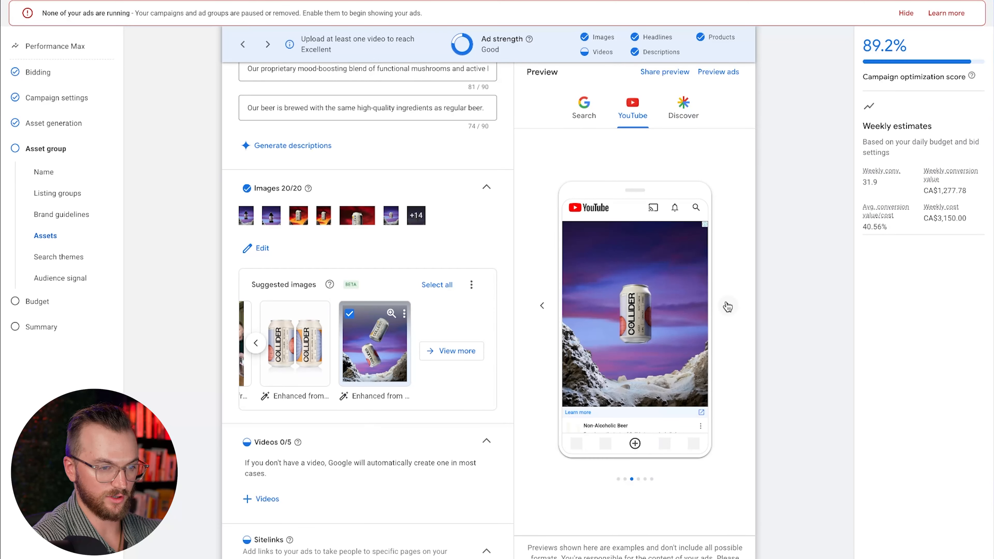
click(727, 306)
click(679, 118)
scroll(671, 375, down, 1)
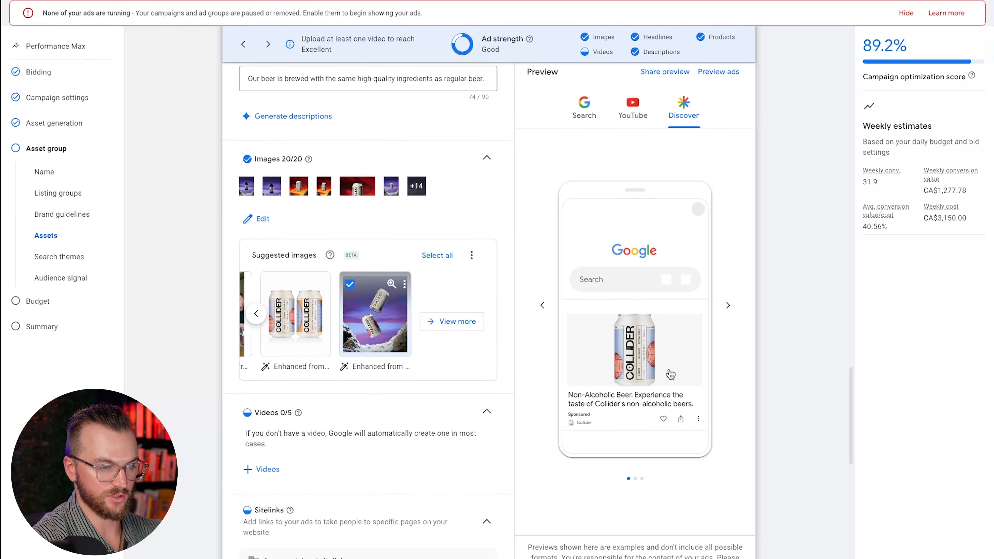
click(729, 310)
click(729, 312)
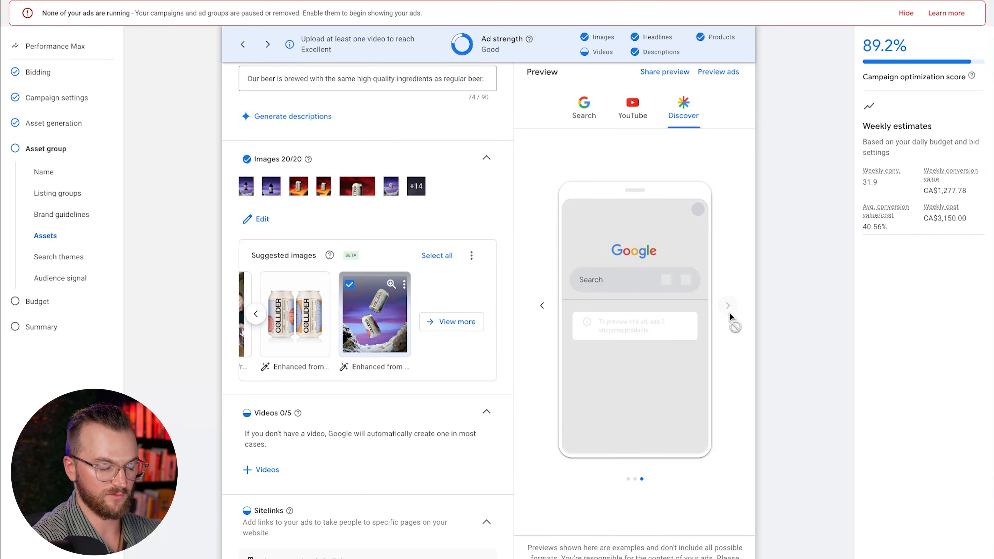
scroll(363, 374, down, 5)
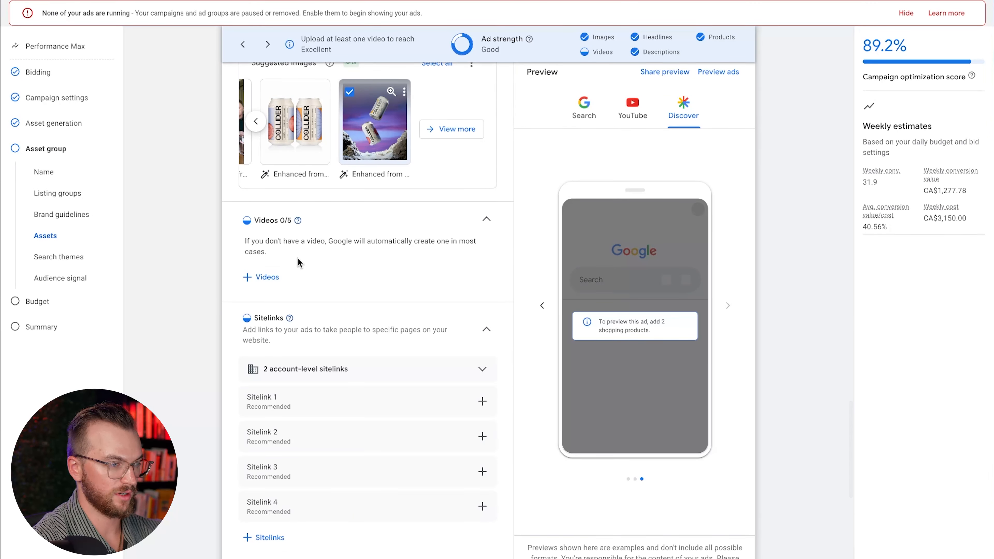
Search YouTube for "collider beer" videos for the asset group and close the video picker without adding any
click(268, 274)
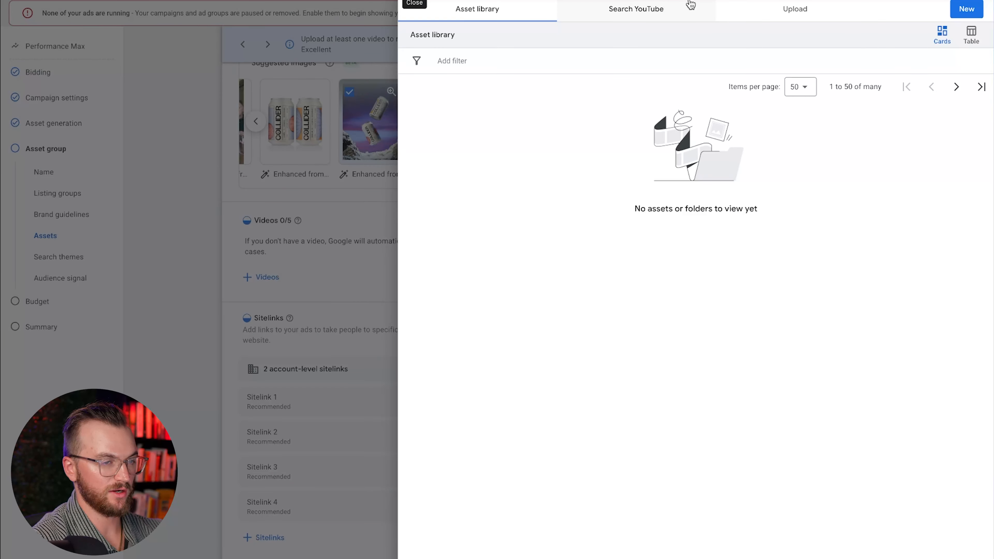
click(654, 10)
text(collider)
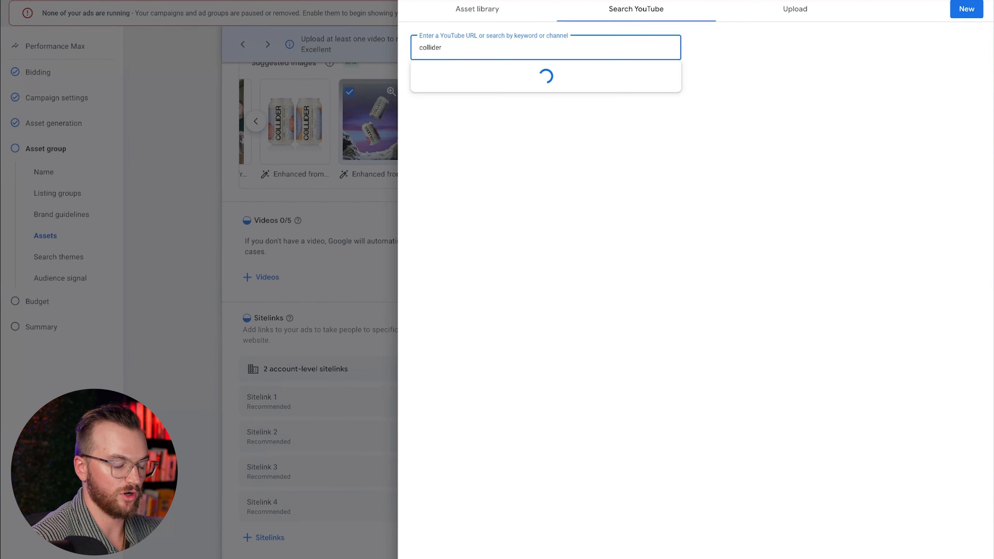
text( beer)
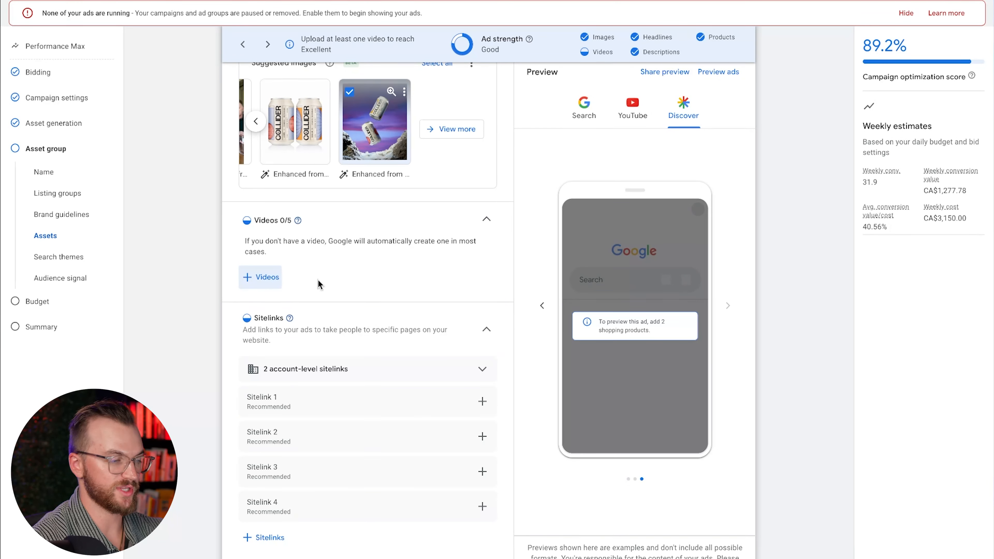
Set the asset group's call to action to Shop now
scroll(392, 297, down, 8)
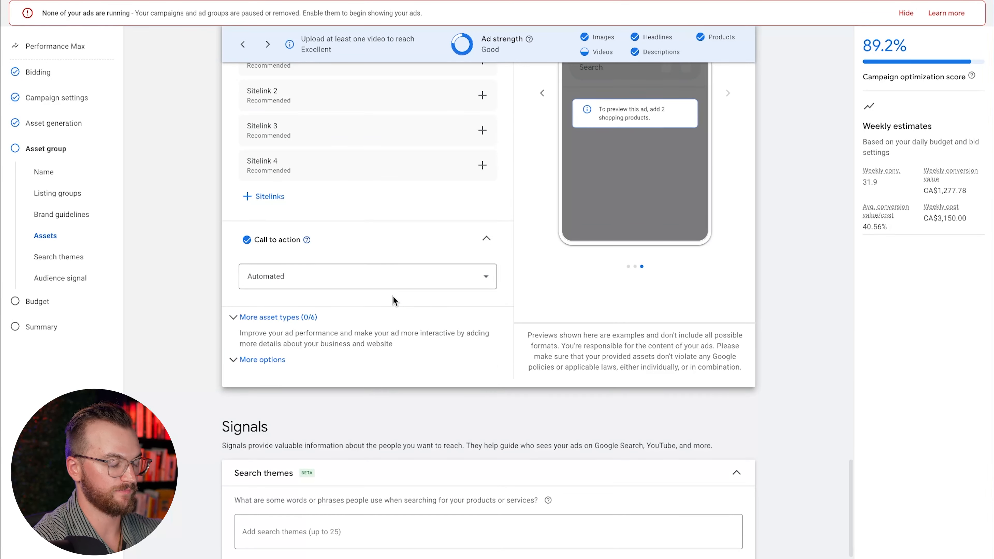
click(392, 285)
scroll(295, 436, down, 1)
click(298, 461)
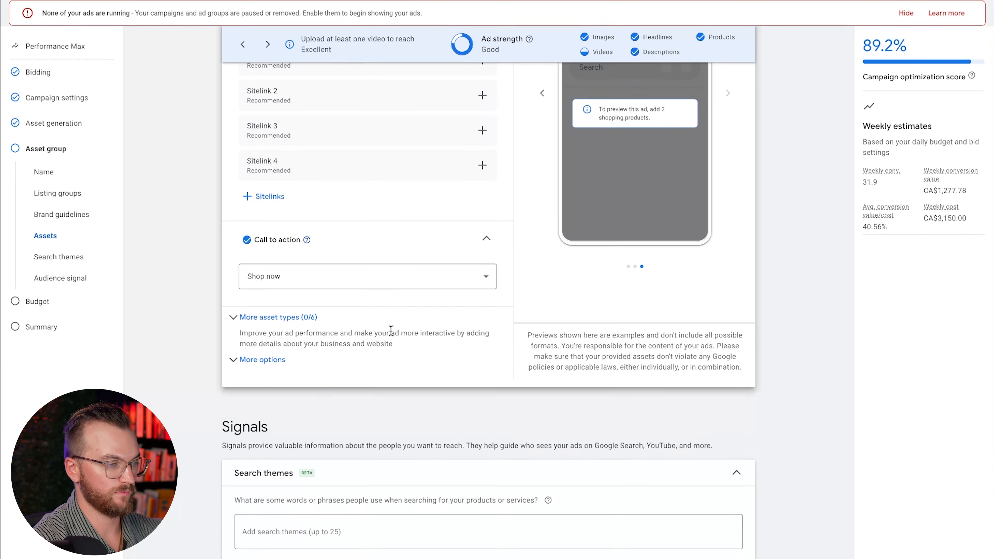
Add the search themes non alcoholic beer, collider, alcohol free beer, mushroom beer and non alcohol drink
scroll(386, 331, down, 6)
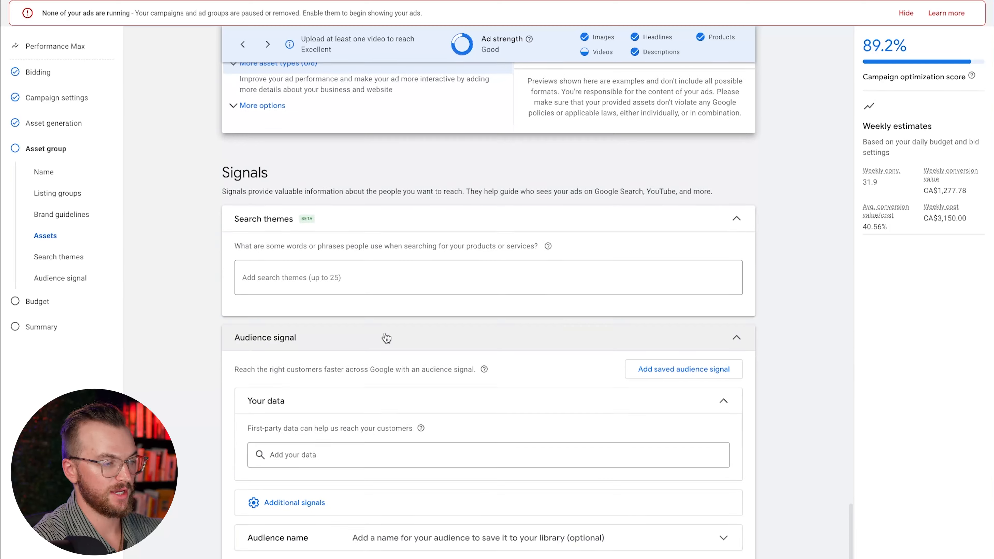
click(363, 283)
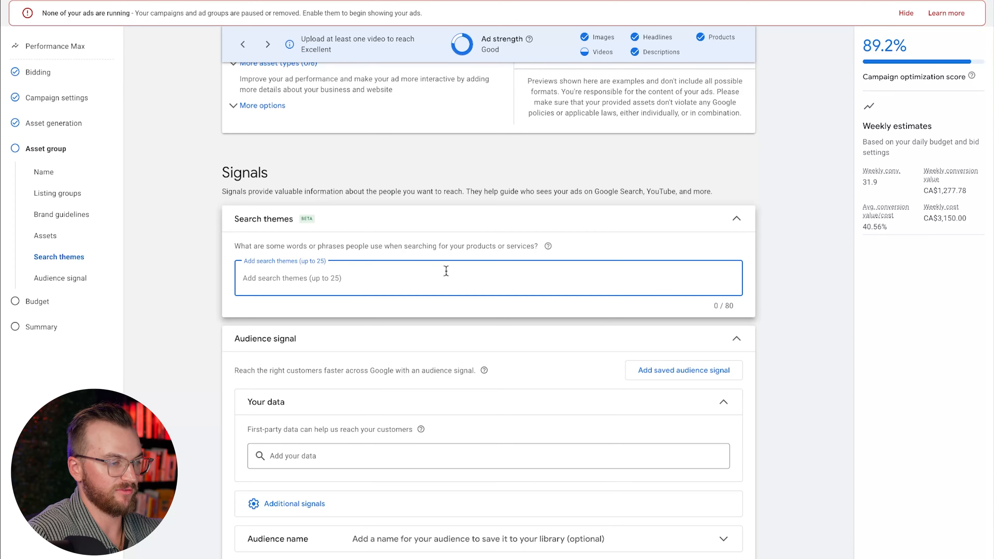
text(non alcoholic beer, collider, alcohol free beer, mushroom beer, non alcohol drink)
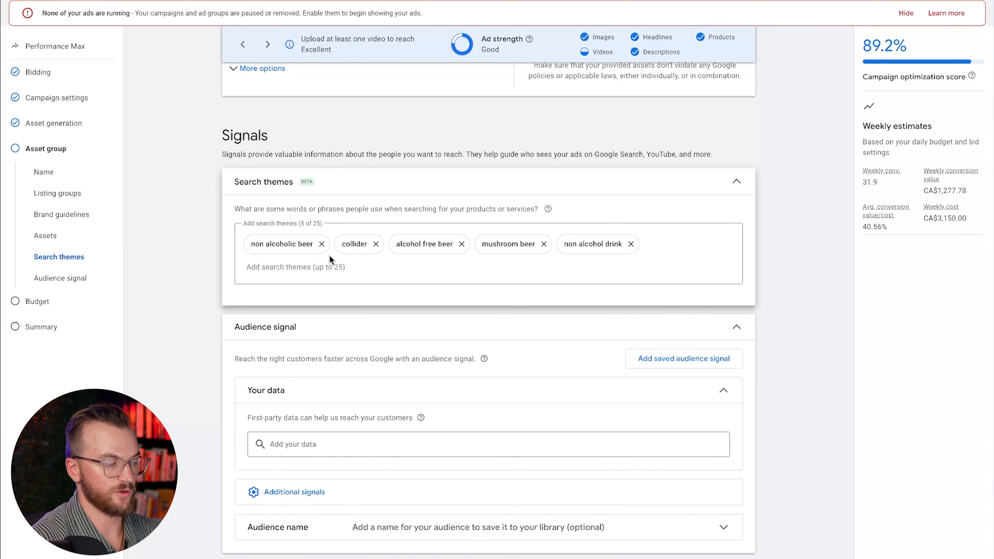
Add the Website Visitors 90 Days segment to the audience signal as first-party data
click(321, 443)
click(322, 439)
click(382, 464)
scroll(382, 517, down, 2)
scroll(318, 526, up, 2)
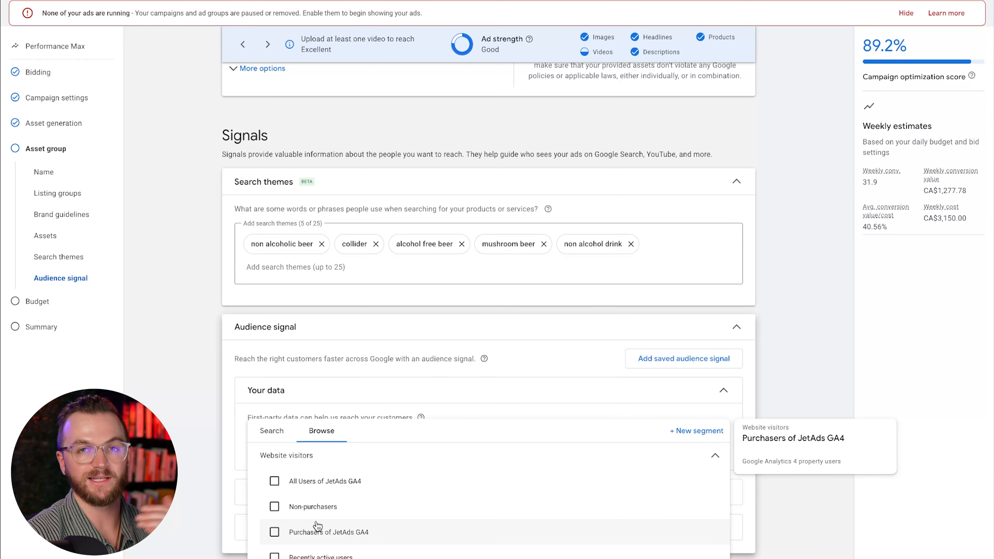
scroll(298, 509, down, 1)
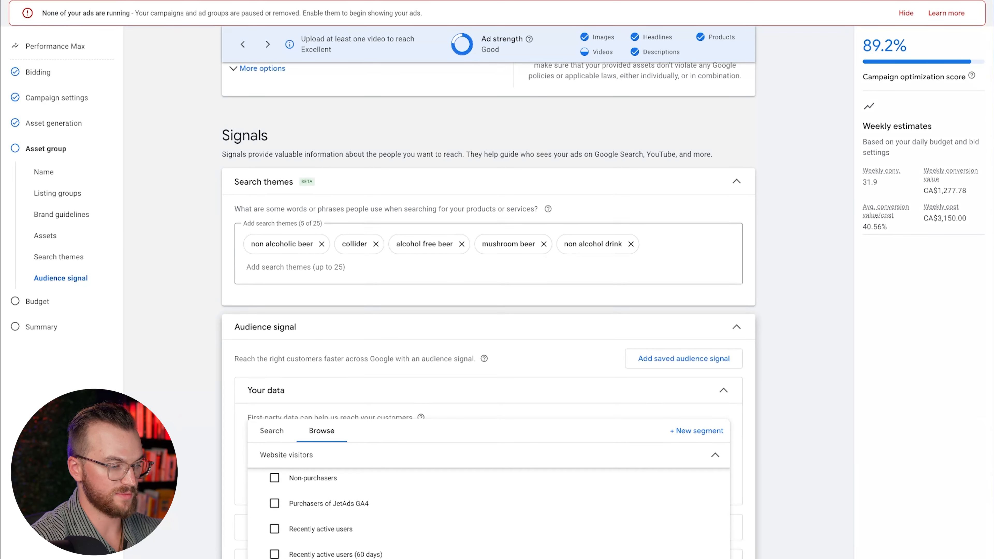
click(207, 433)
scroll(389, 434, down, 2)
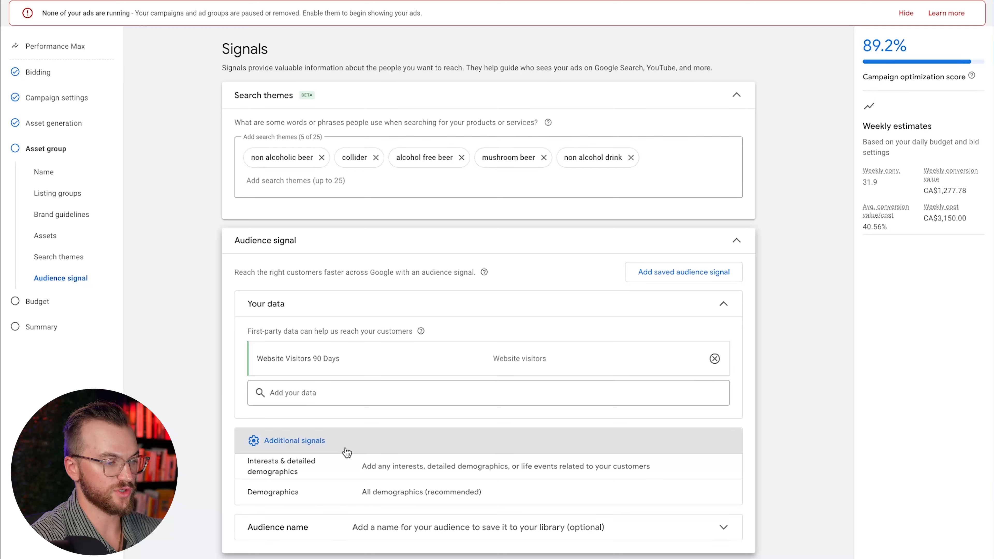
Search the audience signal's interests and detailed demographics for "drink" and examine the suggested segments
click(395, 468)
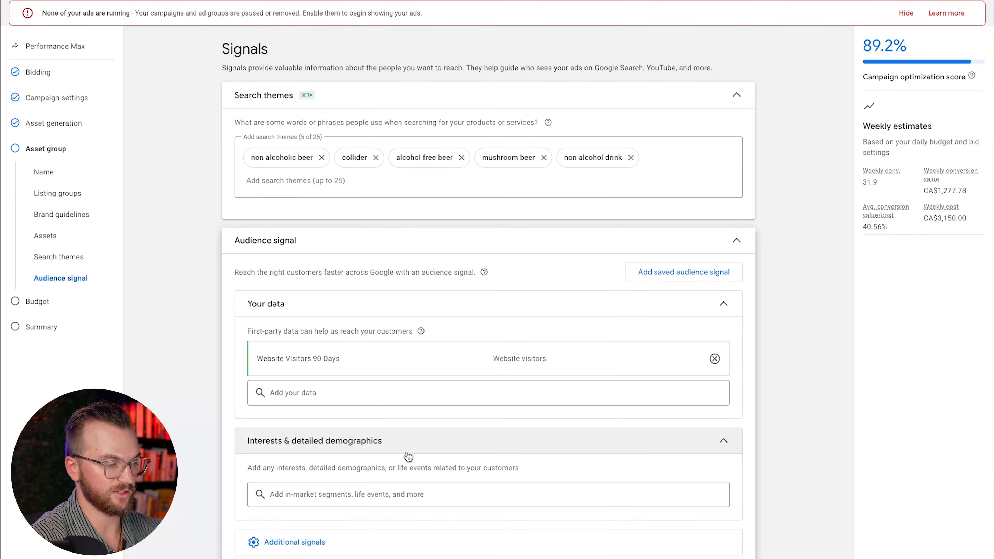
scroll(392, 439, down, 1)
click(357, 442)
text(alo)
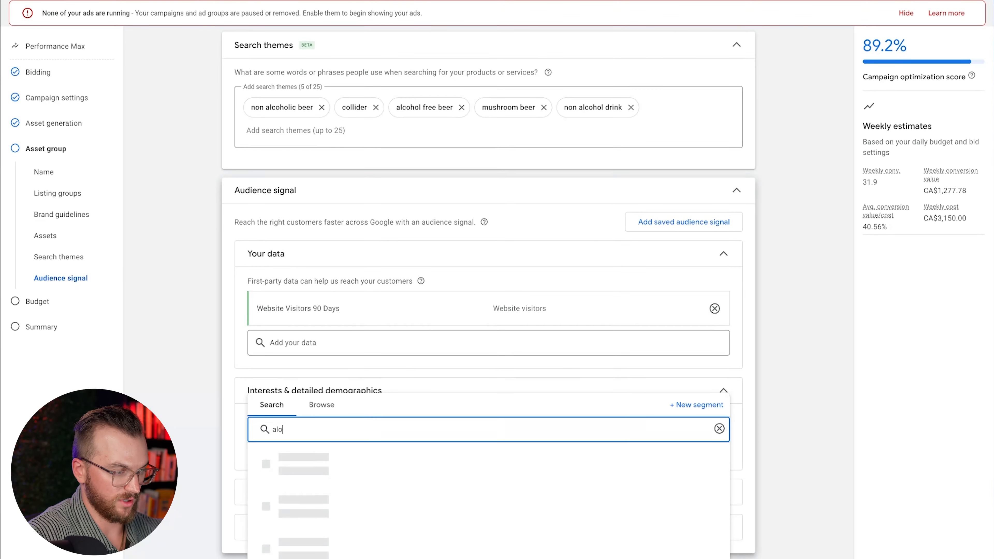
key(BackSpace)
key(BackSpace)
key(BackSpace)
text(drink)
scroll(378, 517, down, 2)
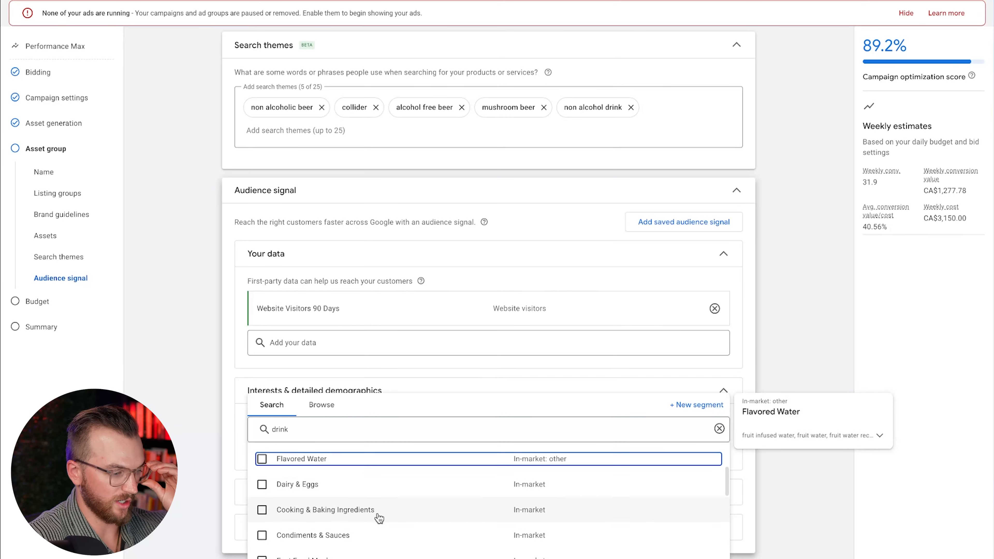
scroll(378, 517, down, 2)
scroll(378, 514, down, 1)
scroll(378, 514, down, 3)
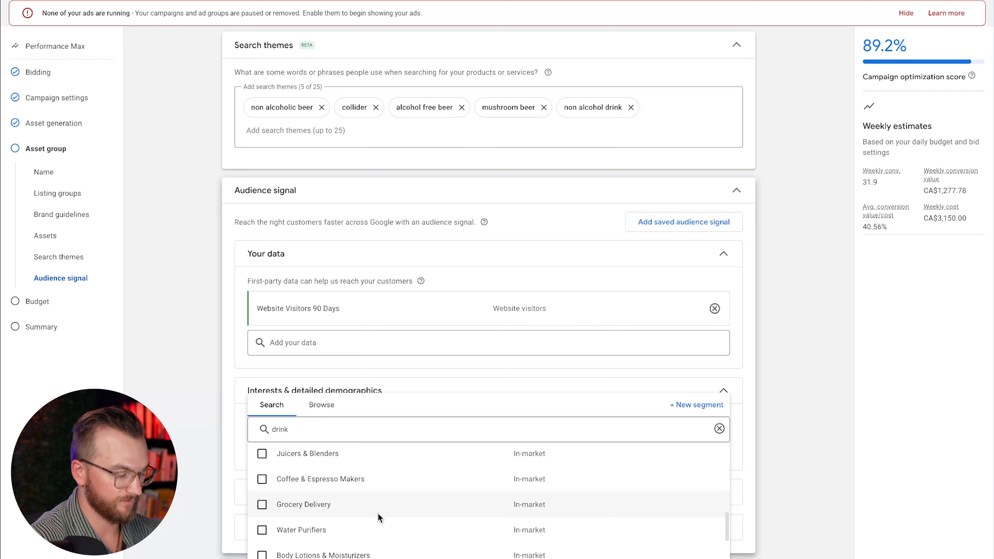
Search the interests for "health", add the Health & Fitness Buffs affinity segment to the audience signal, and clear the search
key(BackSpace)
key(BackSpace)
key(BackSpace)
key(BackSpace)
key(BackSpace)
text(health)
click(378, 558)
click(229, 438)
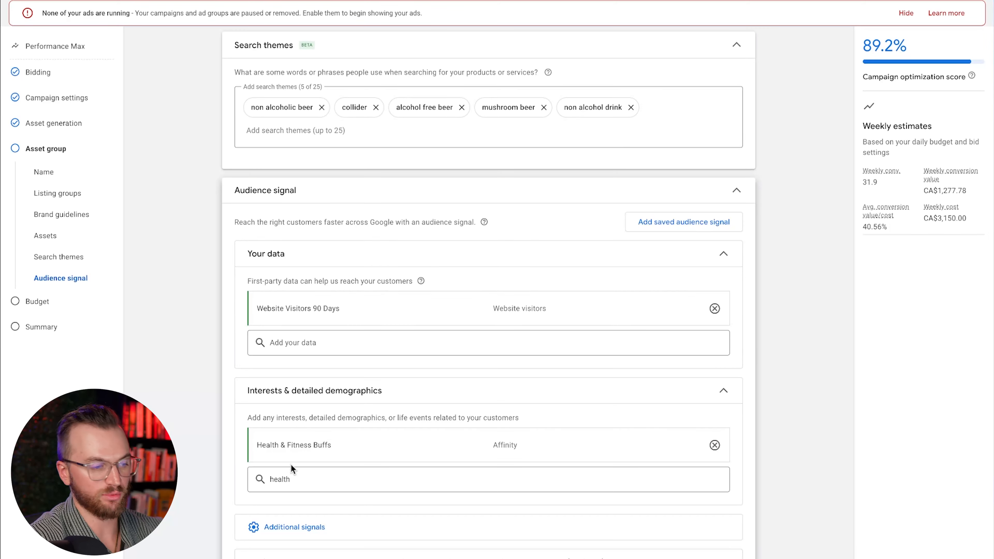
click(304, 479)
key(BackSpace)
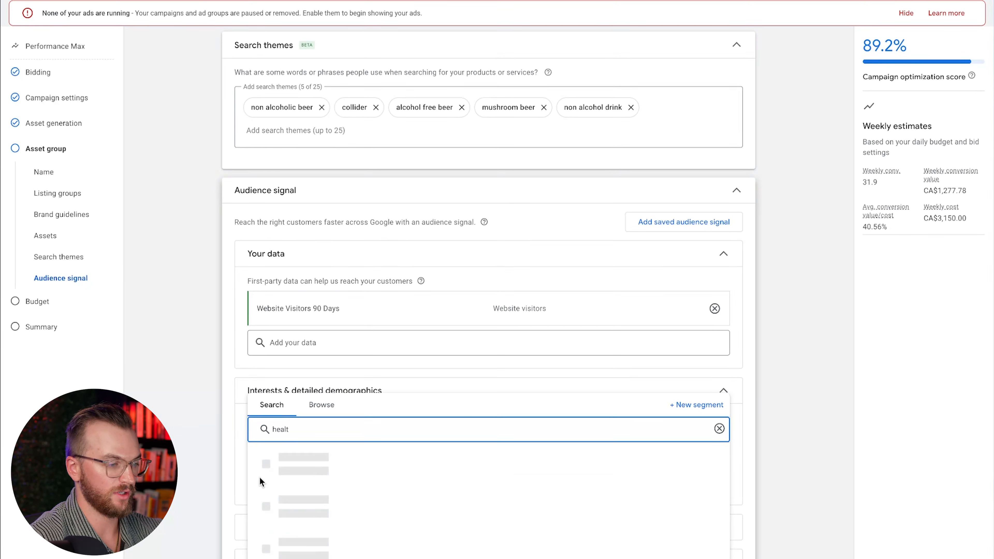
click(188, 398)
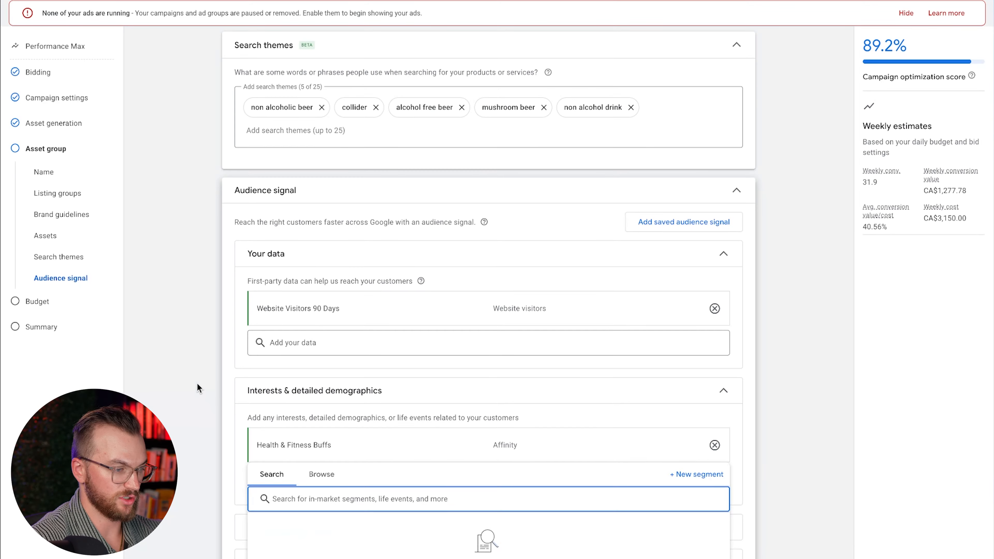
click(198, 384)
Name the audience "Warm + Health & Fitness"
scroll(399, 414, down, 1)
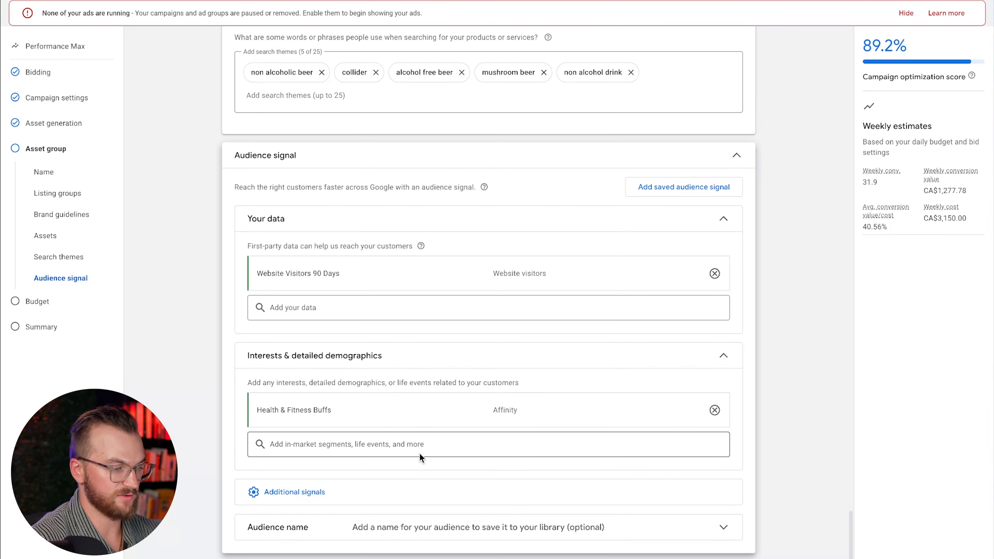
click(457, 525)
click(300, 509)
text(Warm +)
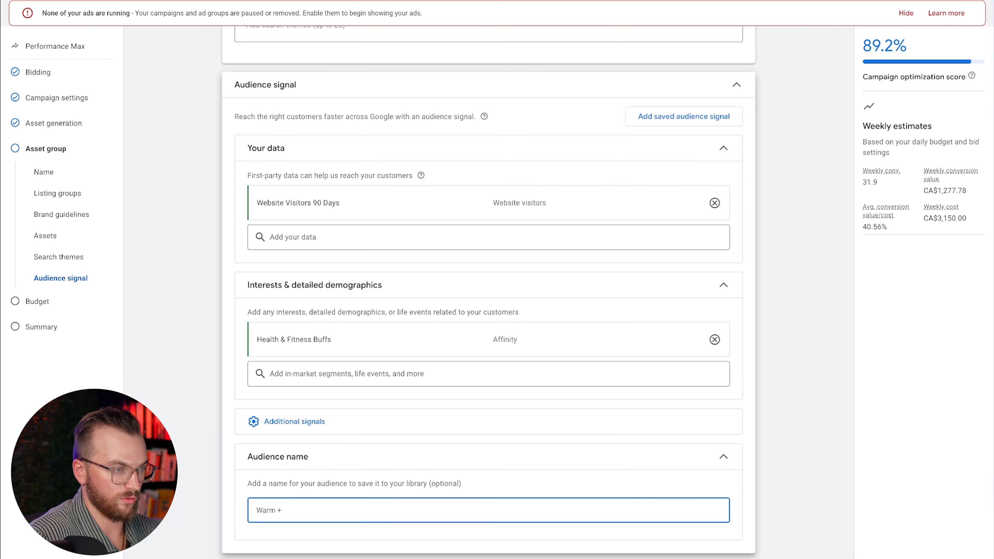
text( Health & Fitness)
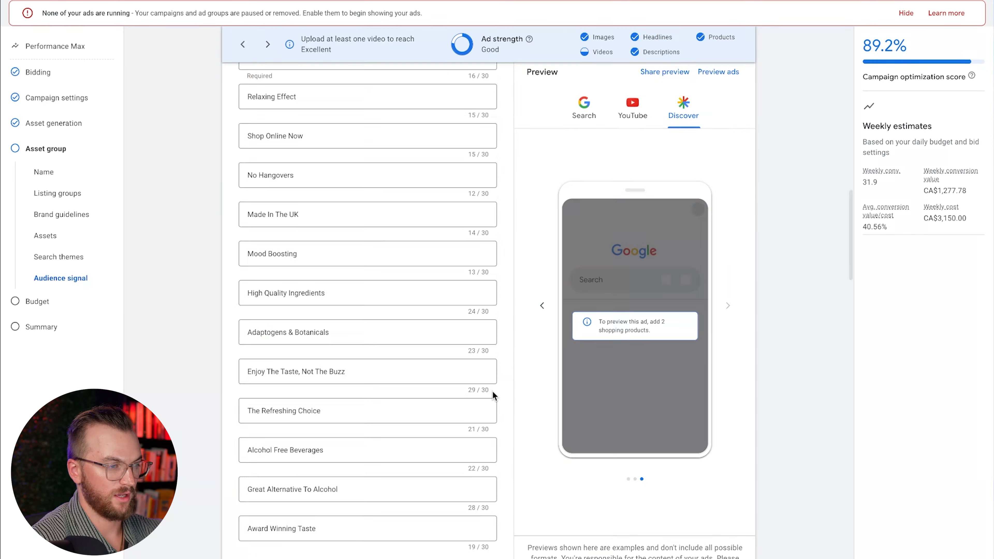
Review the asset group's listing groups, brand guidelines and assets, along with the Search ad preview and the weekly estimates
scroll(492, 392, up, 15)
scroll(492, 391, down, 3)
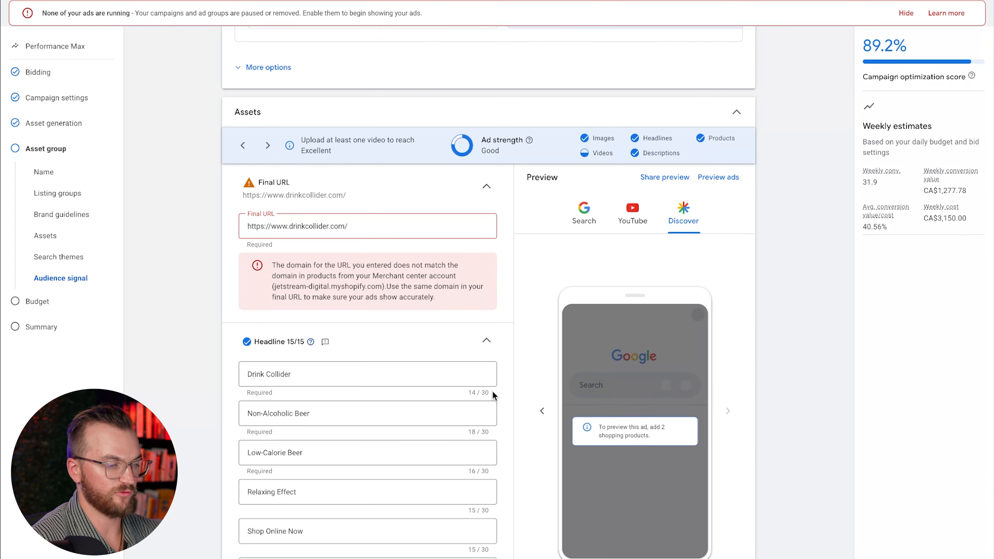
scroll(492, 392, up, 15)
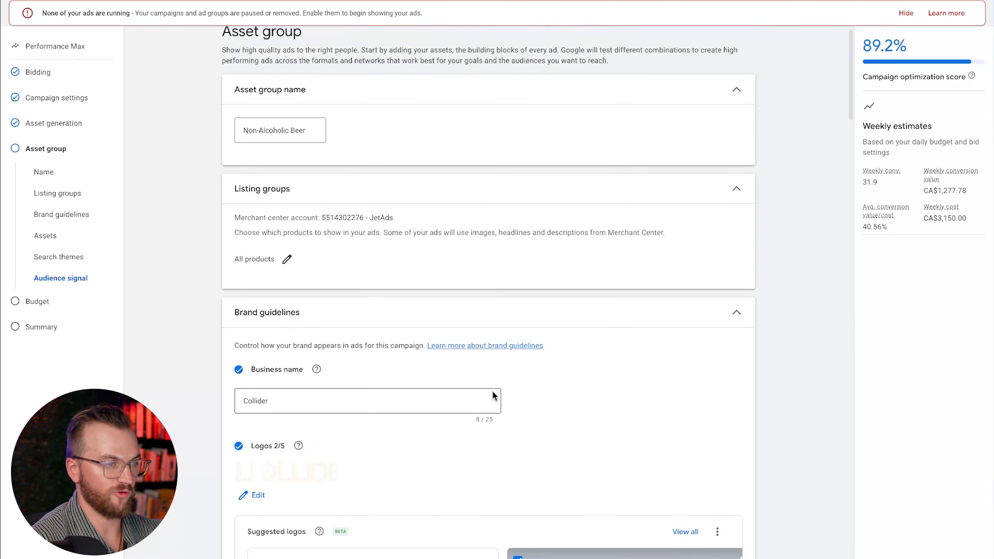
scroll(454, 309, down, 8)
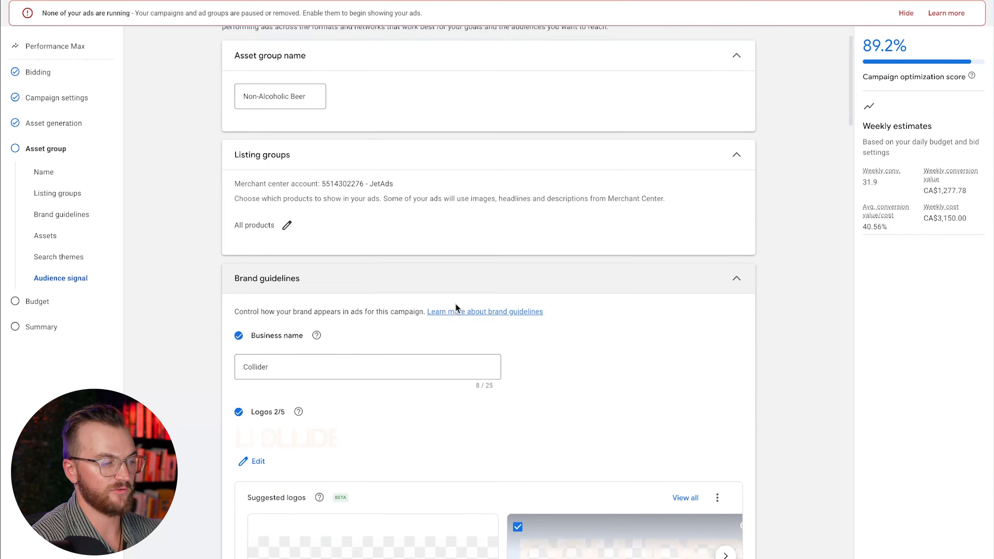
scroll(516, 325, down, 9)
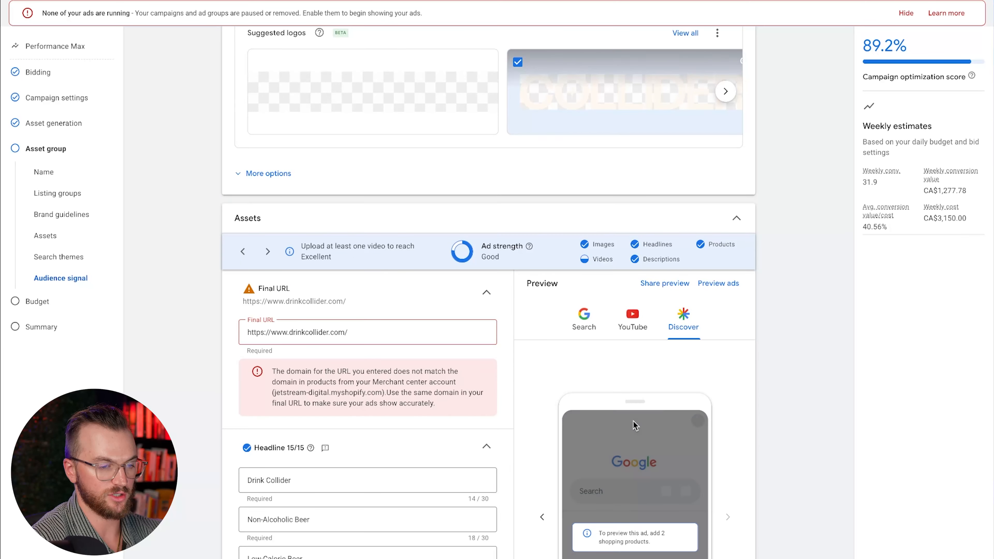
click(589, 156)
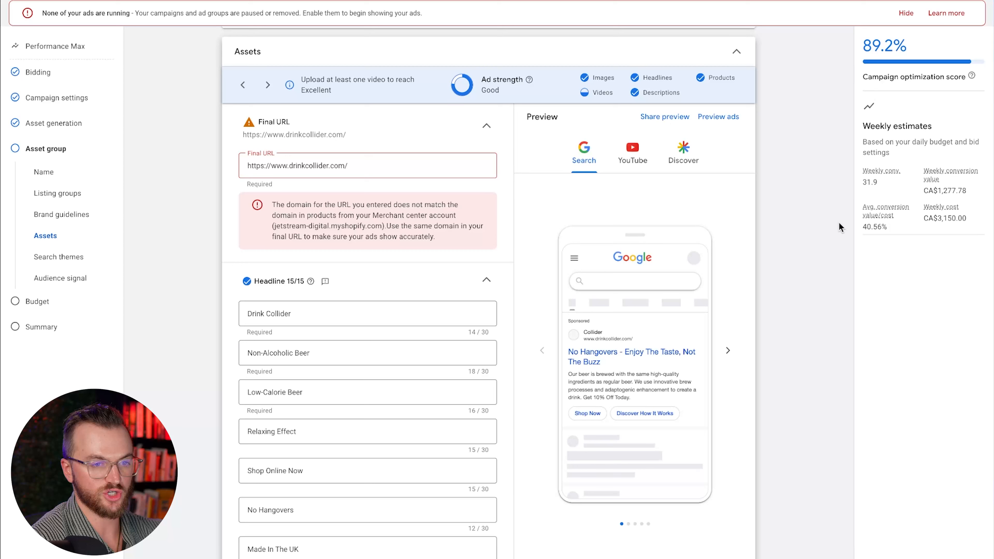
drag(878, 182, 850, 181)
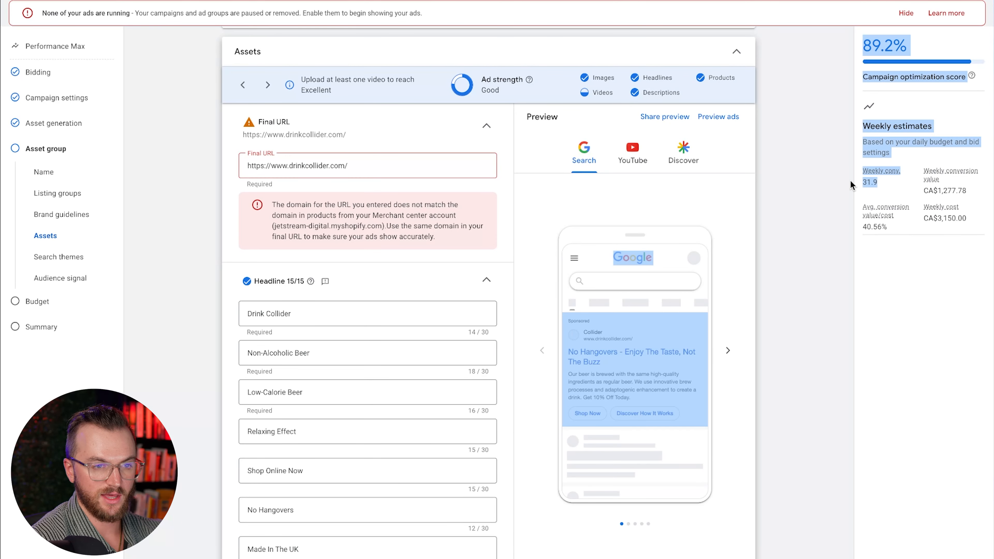
click(888, 184)
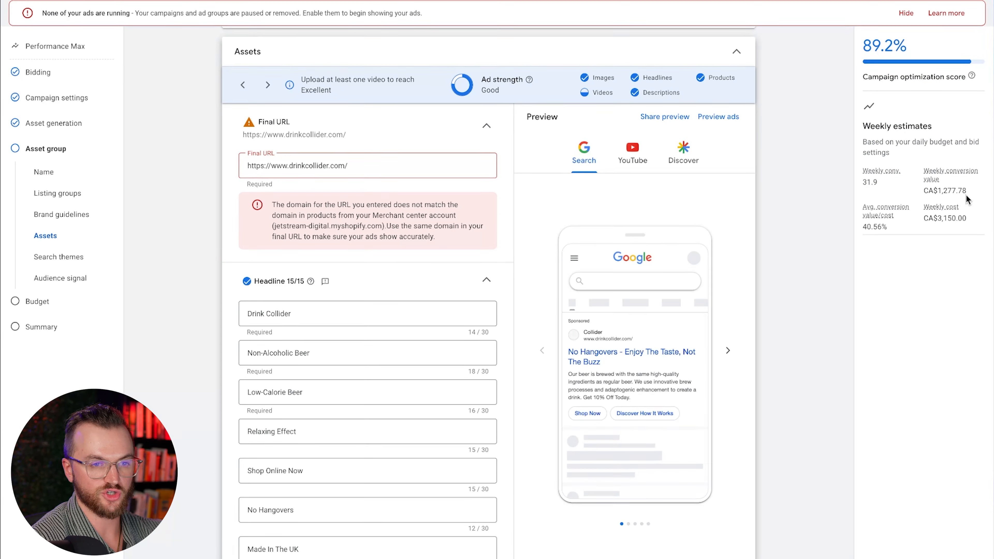
scroll(544, 267, down, 20)
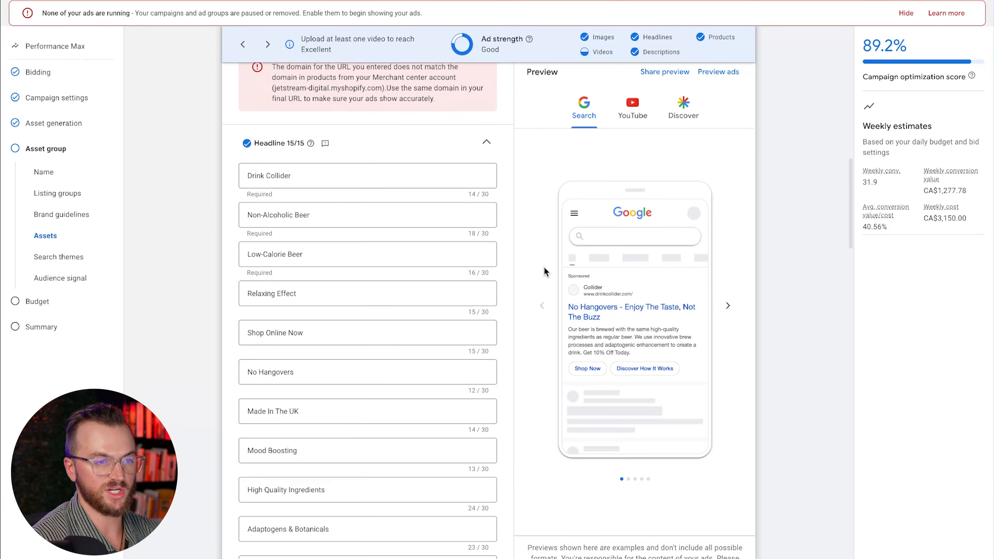
scroll(544, 268, down, 2)
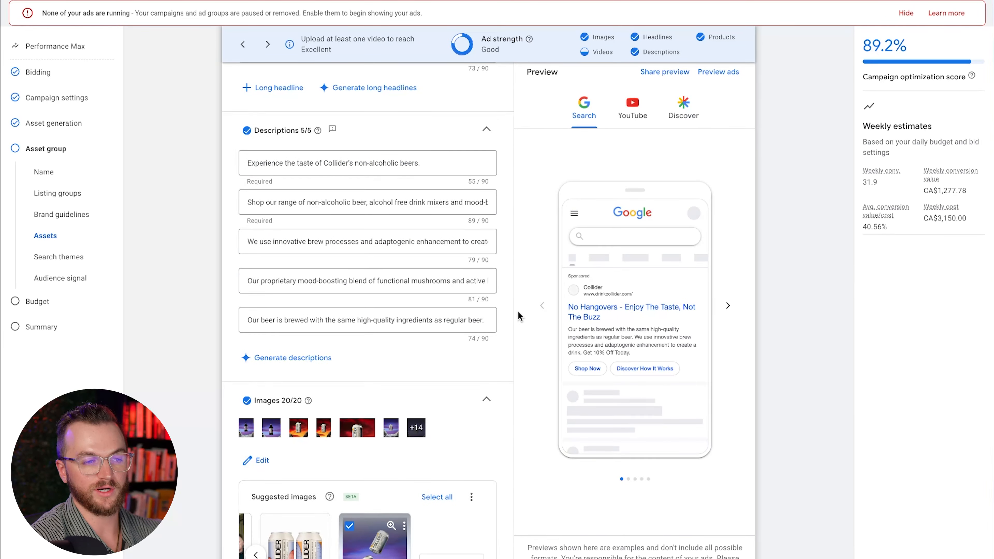
scroll(518, 313, down, 7)
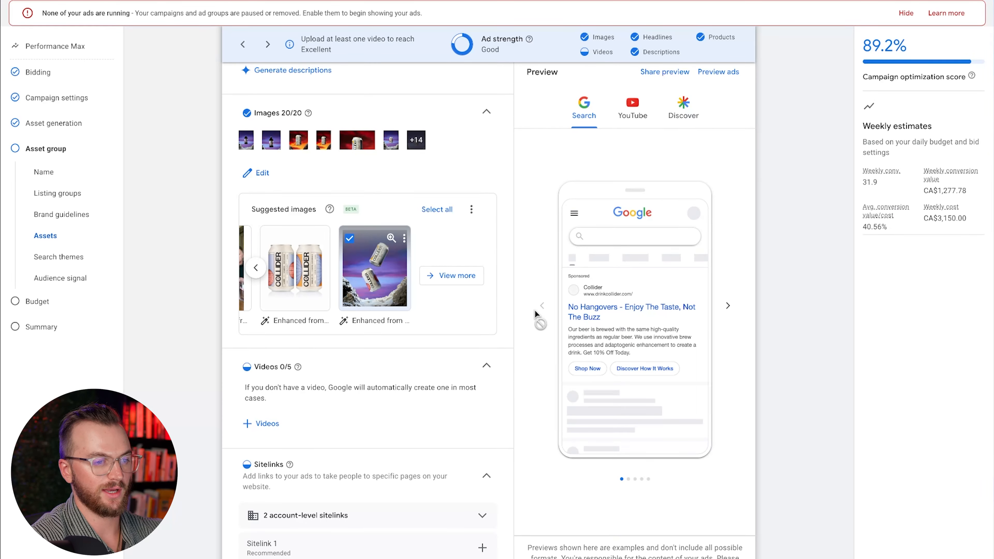
scroll(535, 310, down, 10)
Continue to the budget, set a custom average daily budget of CA$100, and proceed to the campaign summary
scroll(535, 317, down, 12)
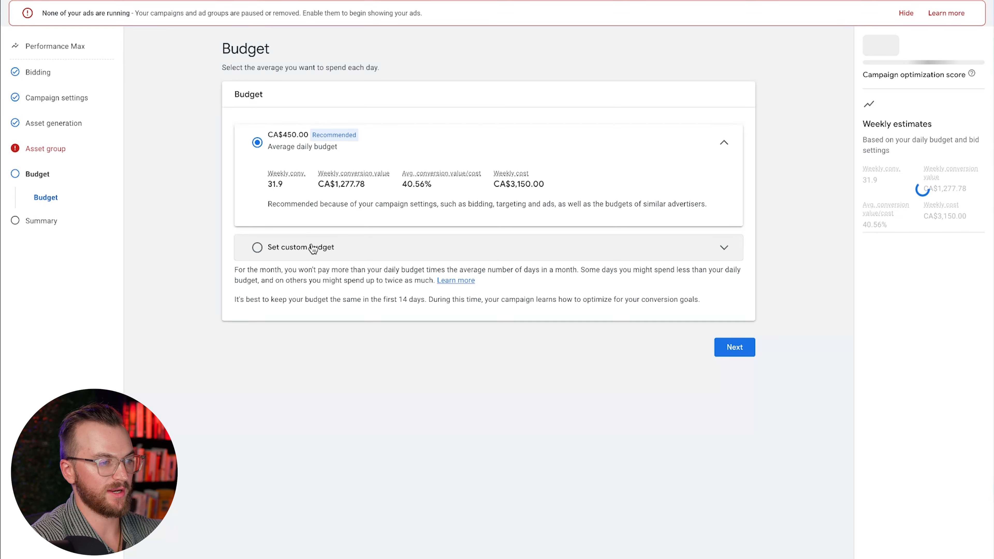
click(313, 248)
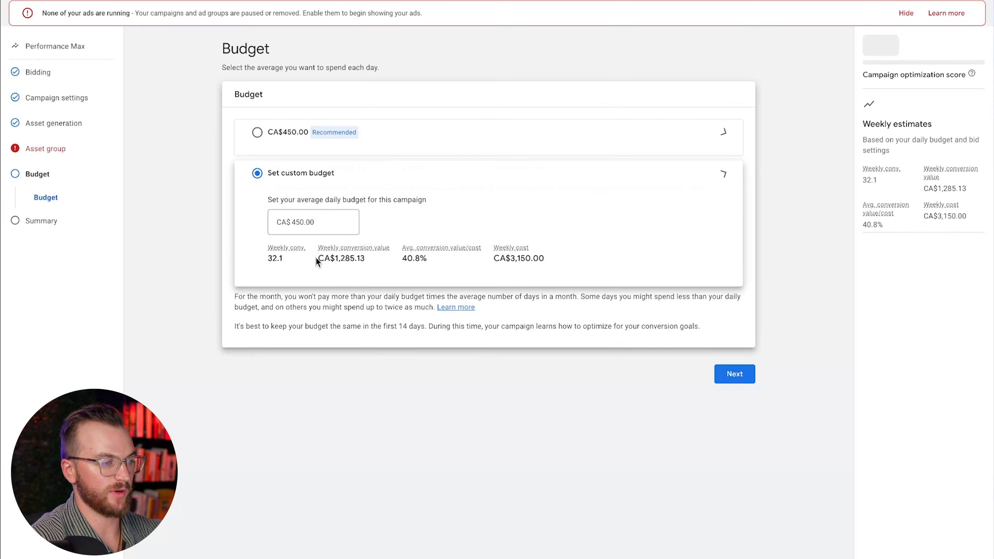
drag(317, 211, 255, 213)
text(100)
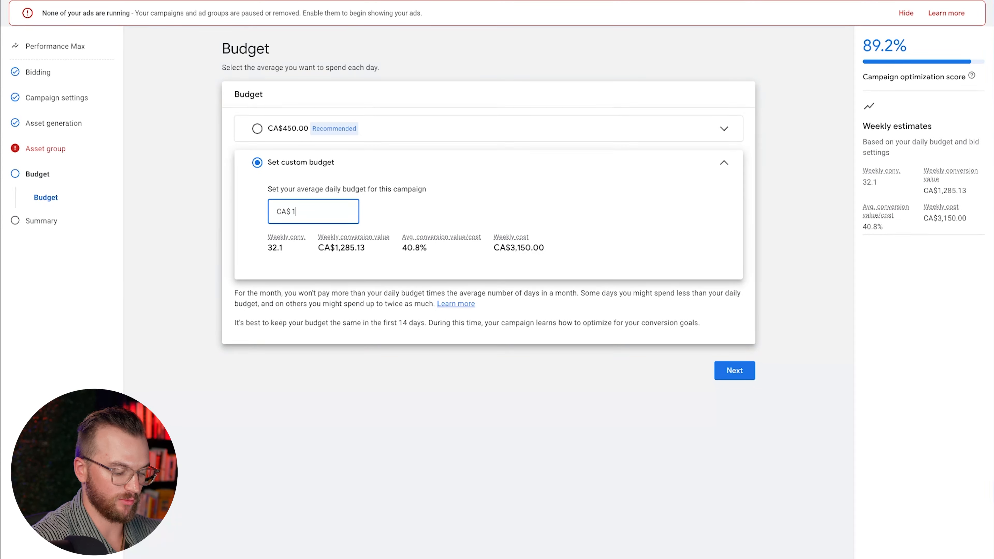
click(735, 369)
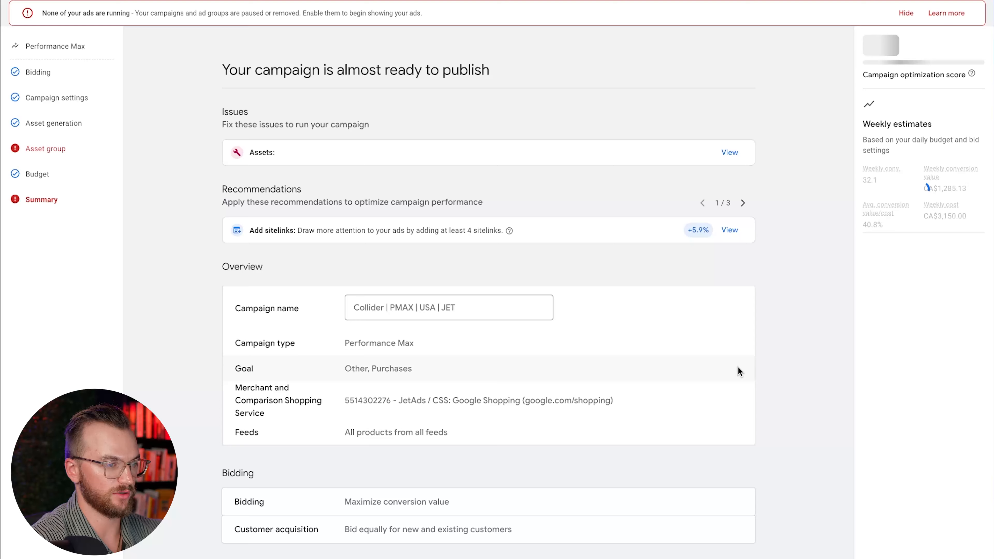